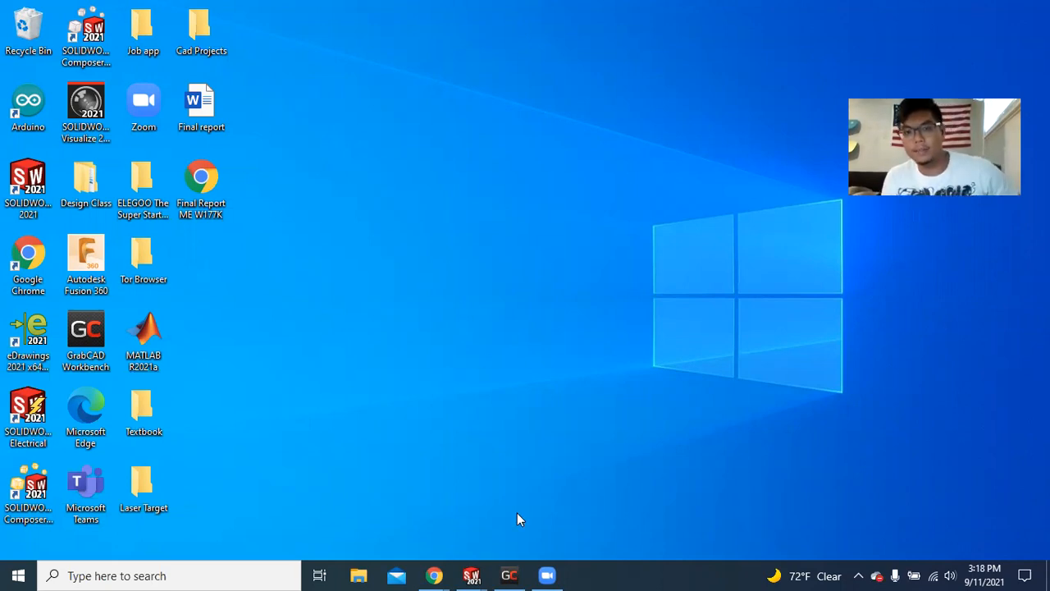
Switch to GrabCAD Workbench and open the local folder of the LHRs 2022 Season project.
left_click(508, 575)
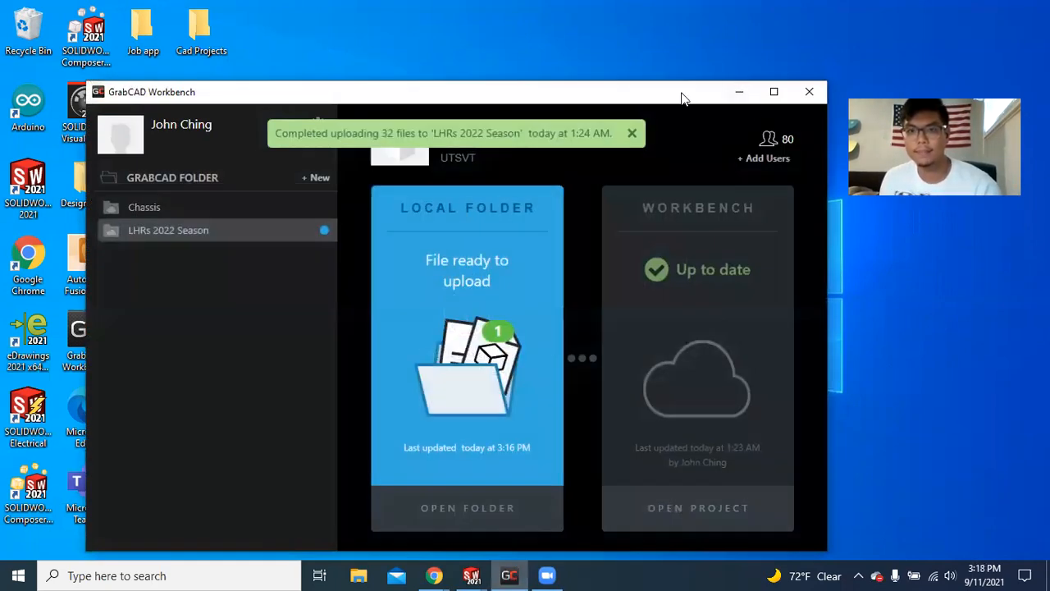
left_click_drag(681, 92, 685, 65)
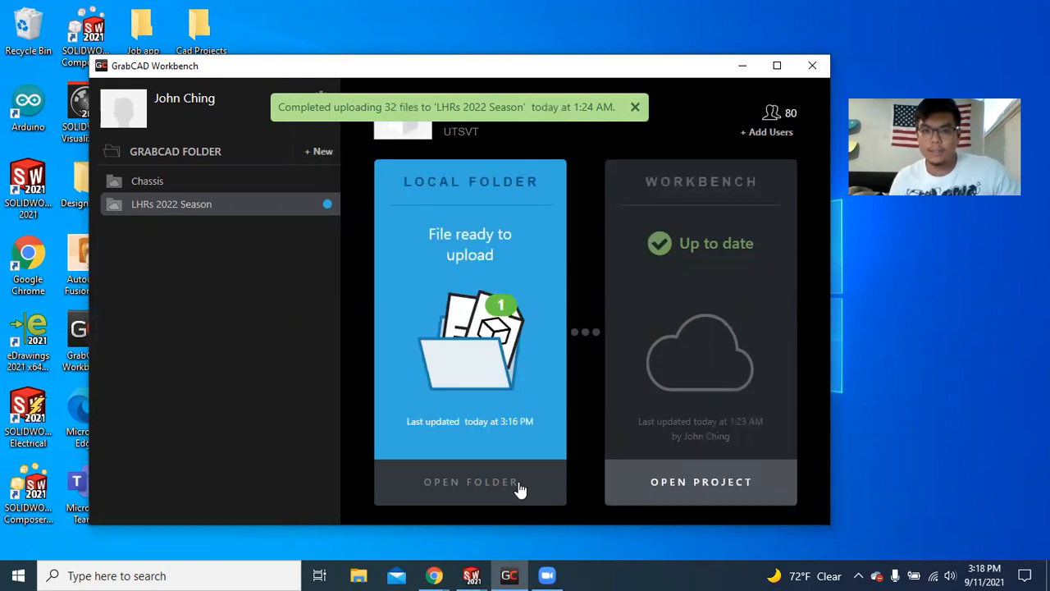
left_click(423, 485)
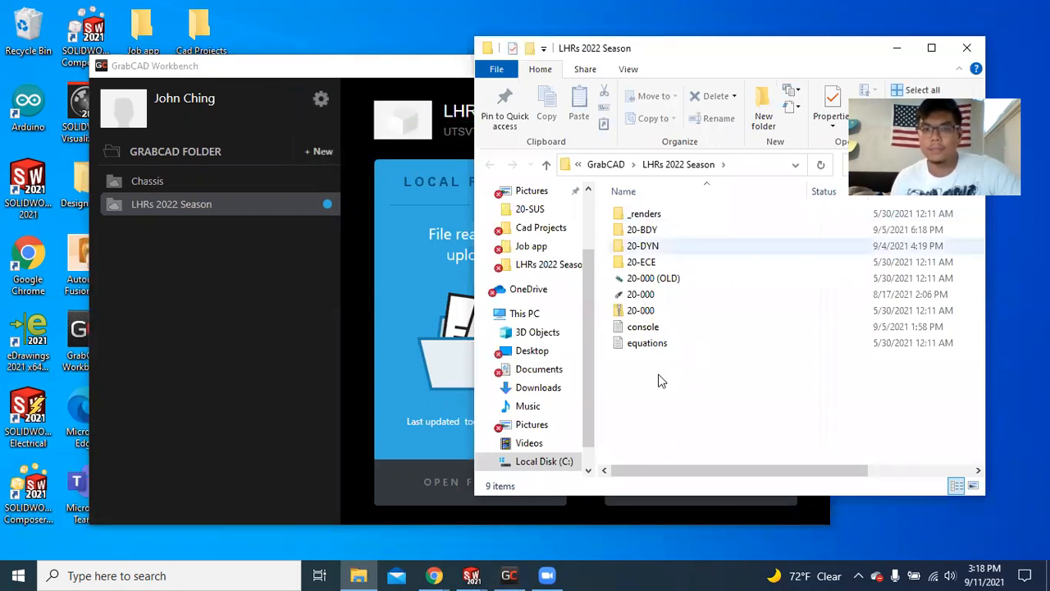
Browse through 20-DYN into the 20-STR folder to review the steering files, and close the folder window.
left_click(678, 245)
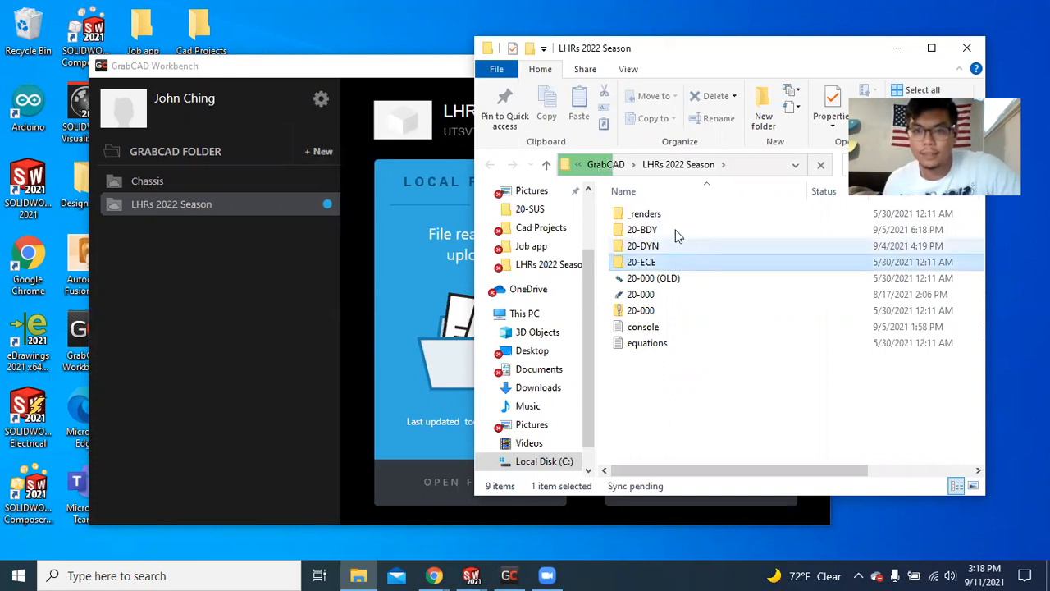
left_click(696, 234)
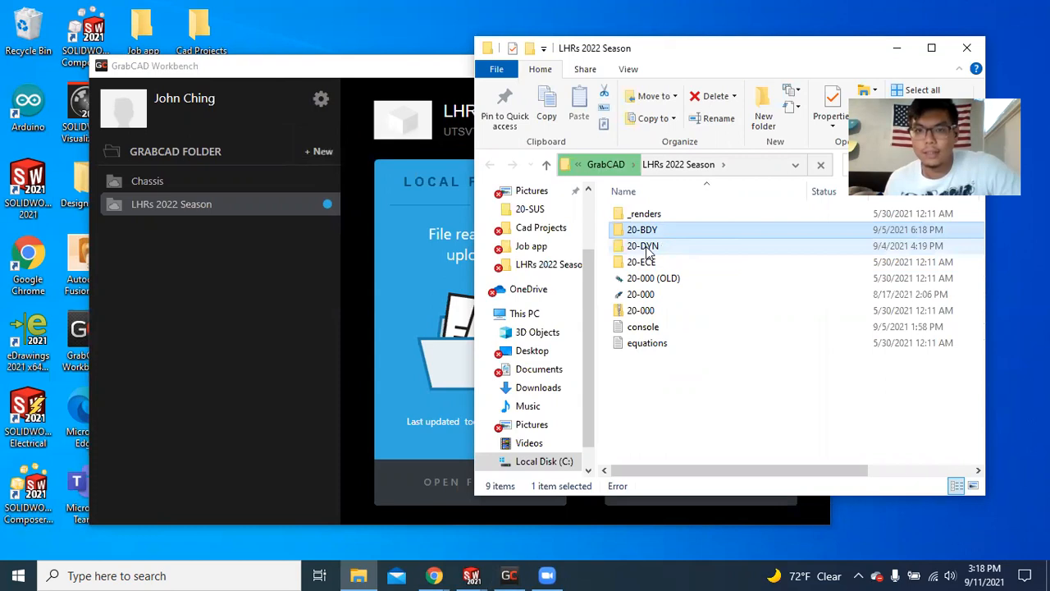
left_click(648, 246)
double_click(695, 245)
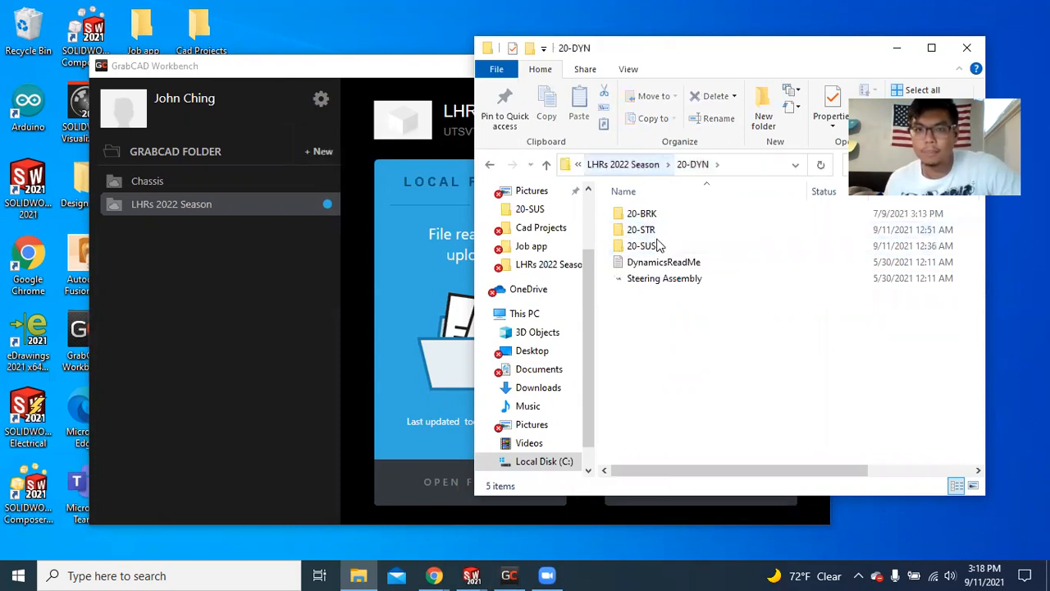
double_click(658, 230)
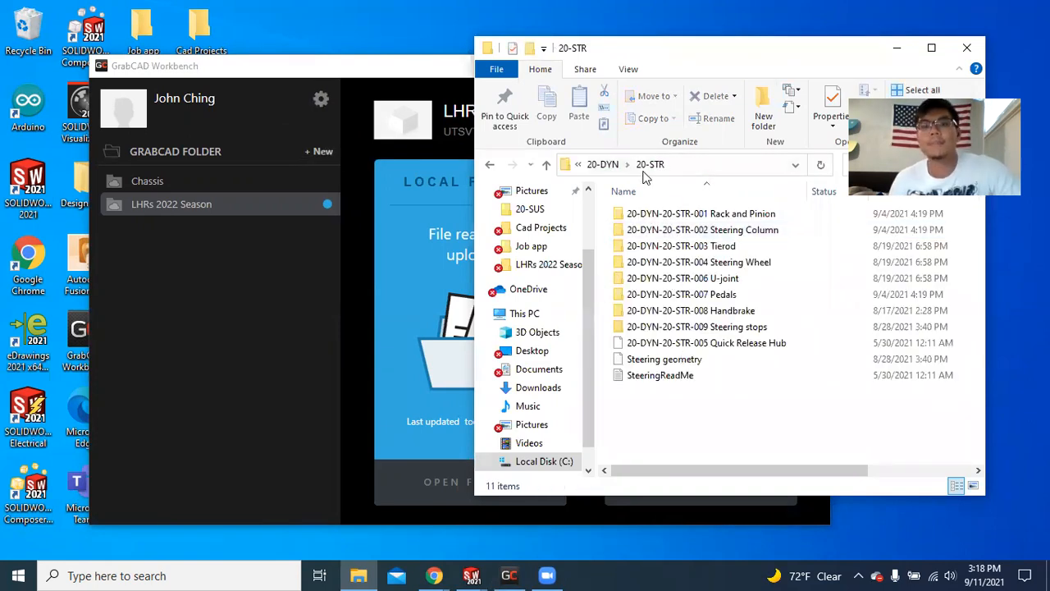
left_click(977, 49)
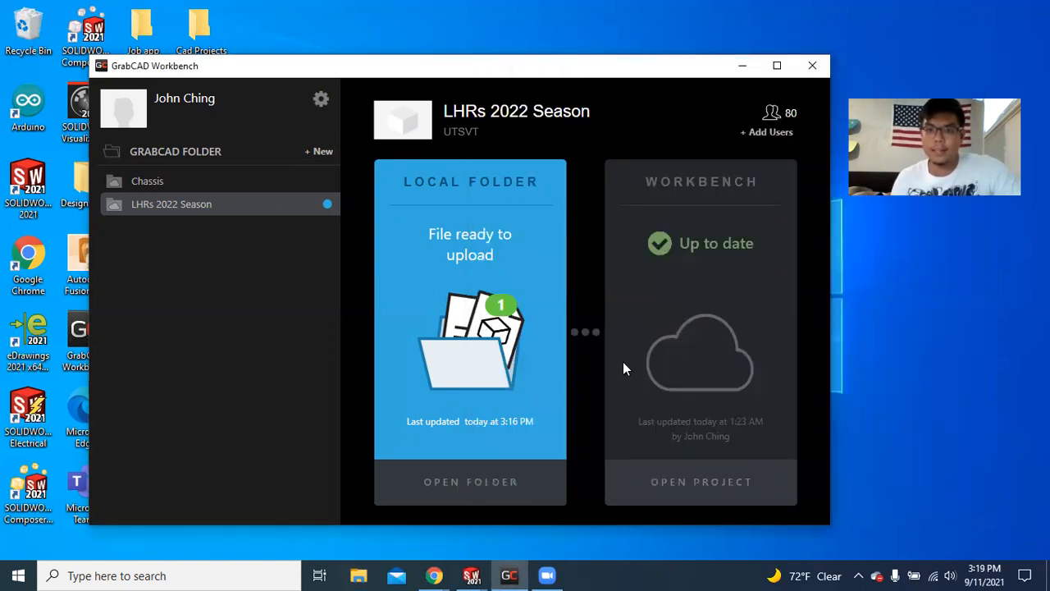
Upload the changed Hub design.SLDPRT from the local folder to the LHRs 2022 Season project without a comment.
mouse_move(482, 297)
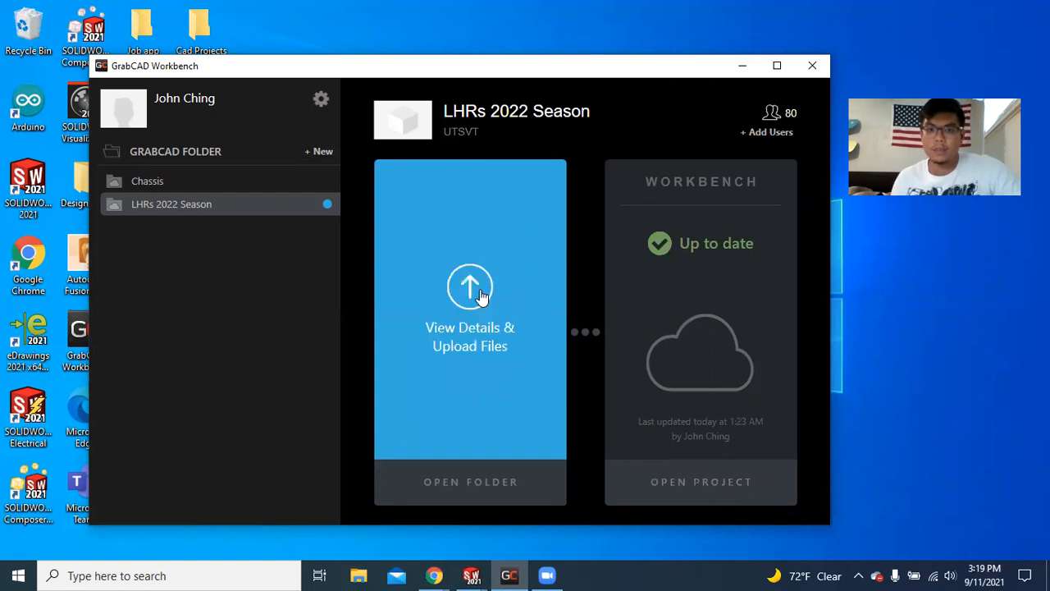
left_click(486, 292)
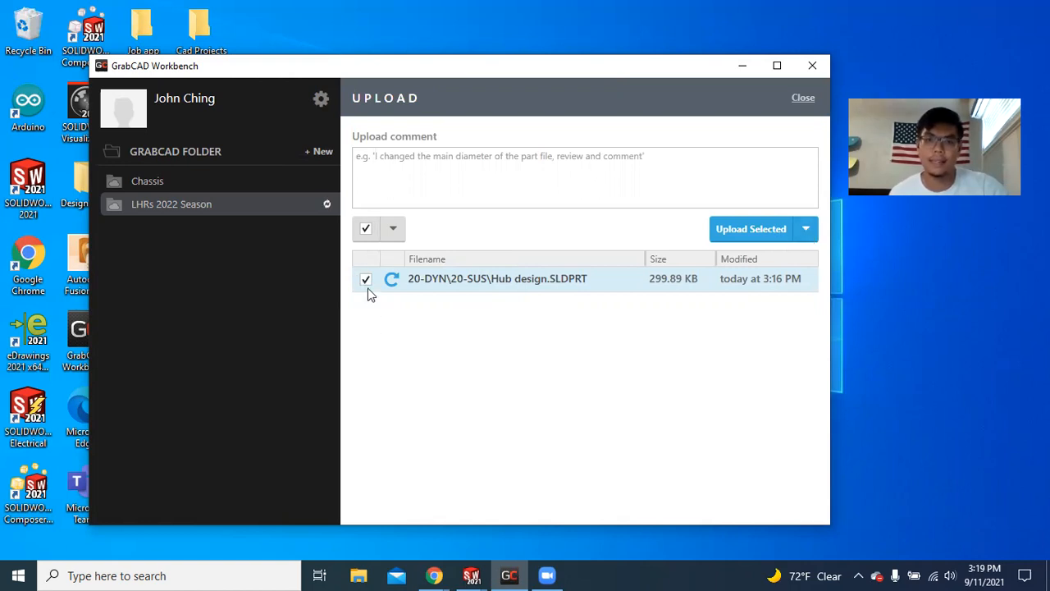
left_click(808, 230)
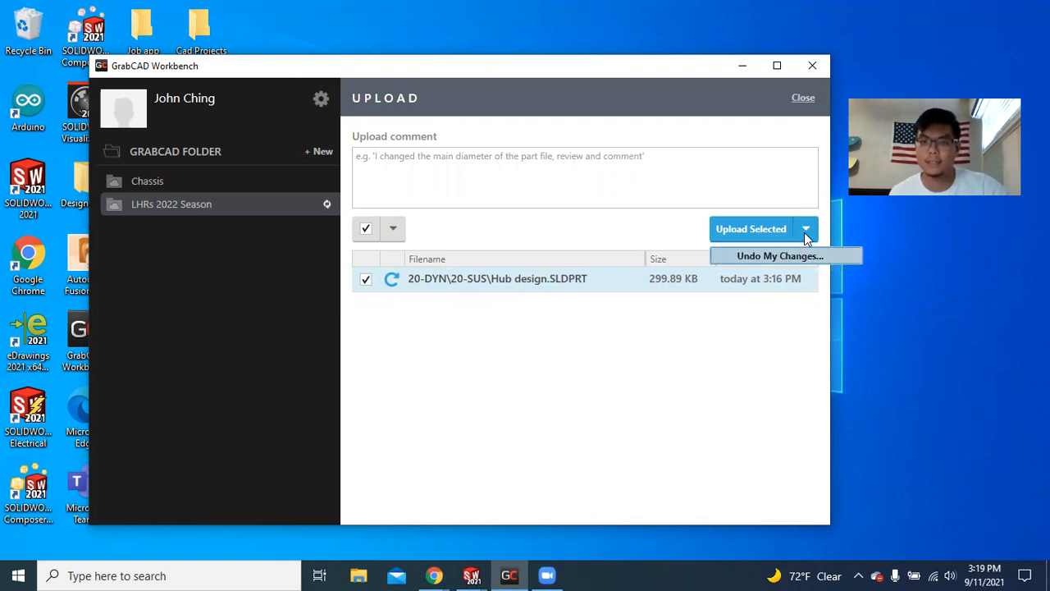
left_click(806, 232)
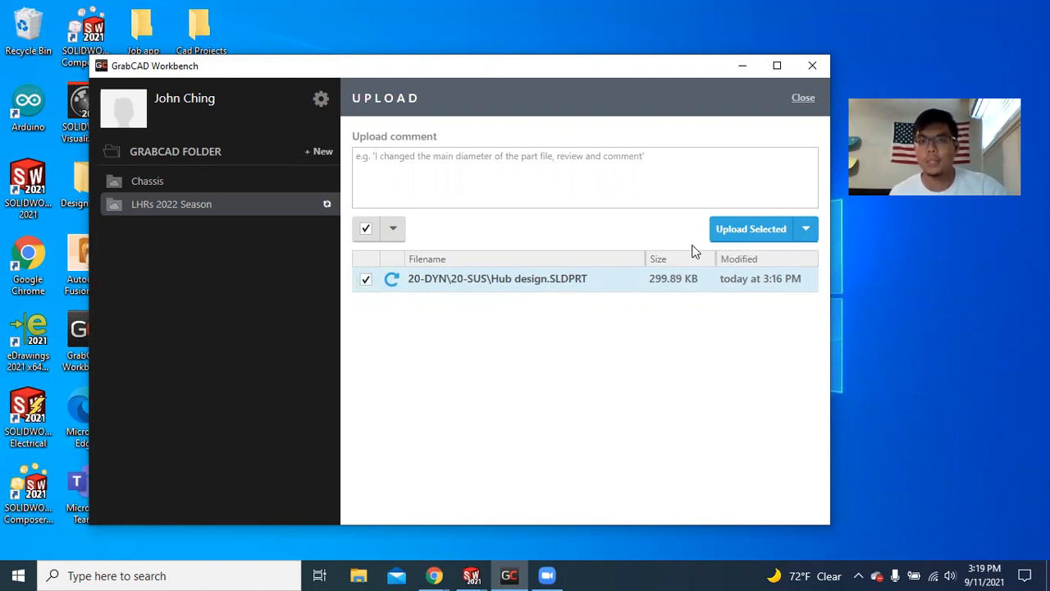
left_click(733, 232)
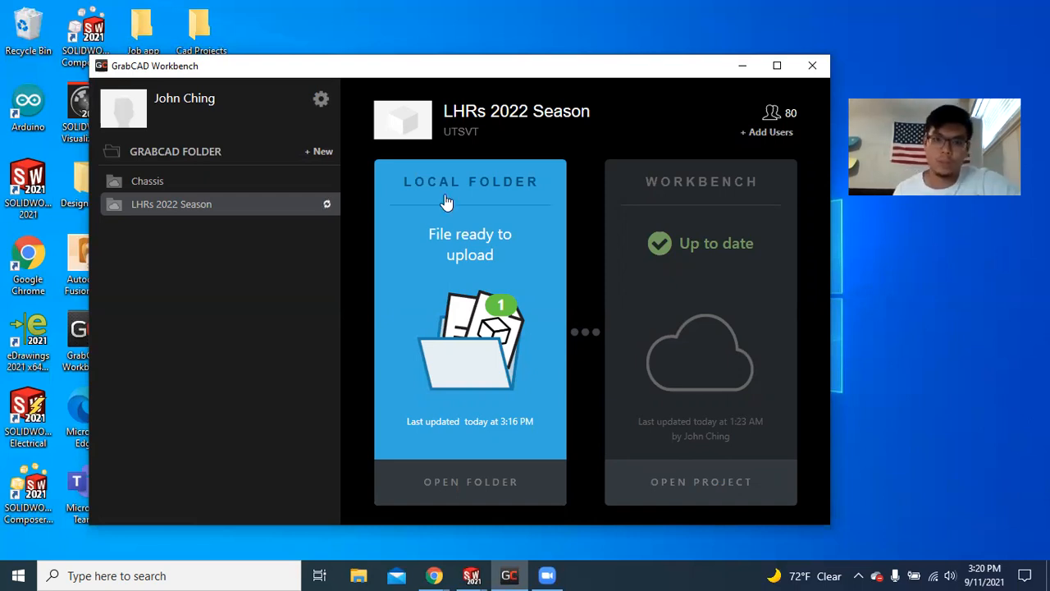
mouse_move(515, 397)
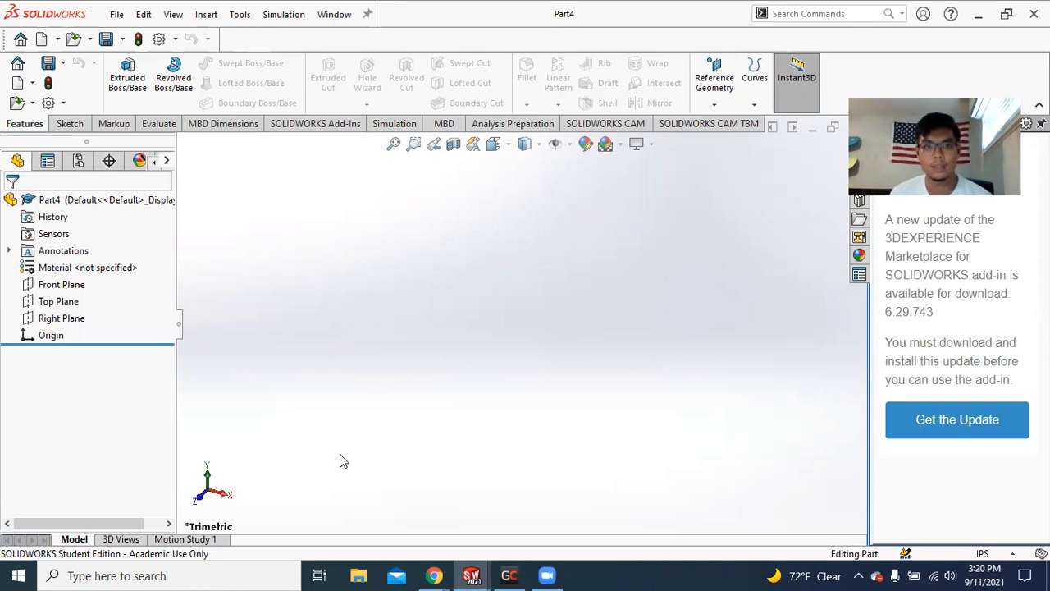
Set the new part's unit system to IPS (inch, pound, second) in the document properties.
key("alt+t")
left_click(301, 503)
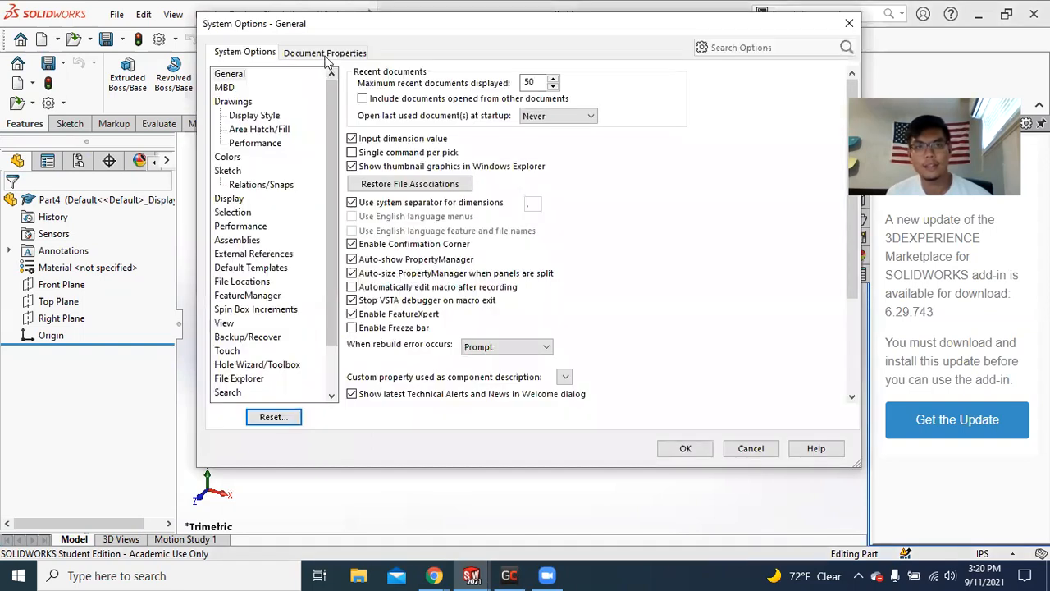
left_click(326, 55)
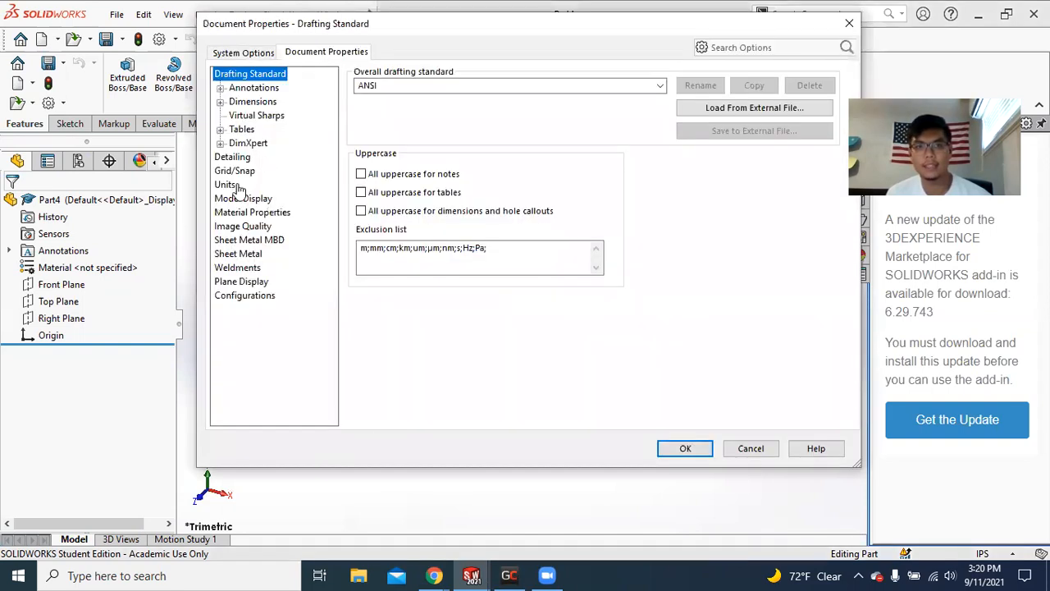
left_click(232, 185)
left_click(359, 121)
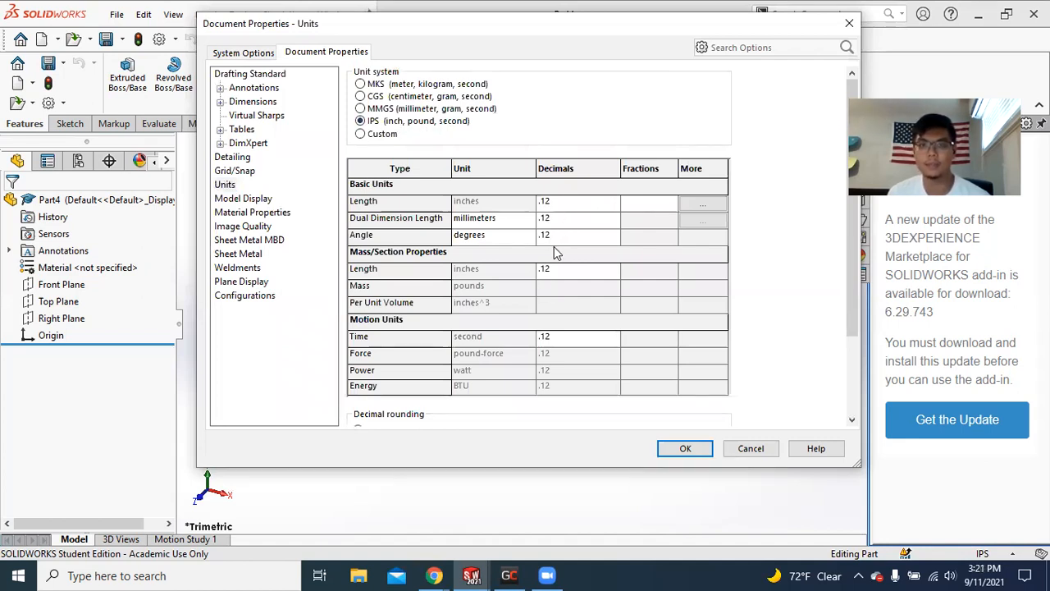
left_click(690, 450)
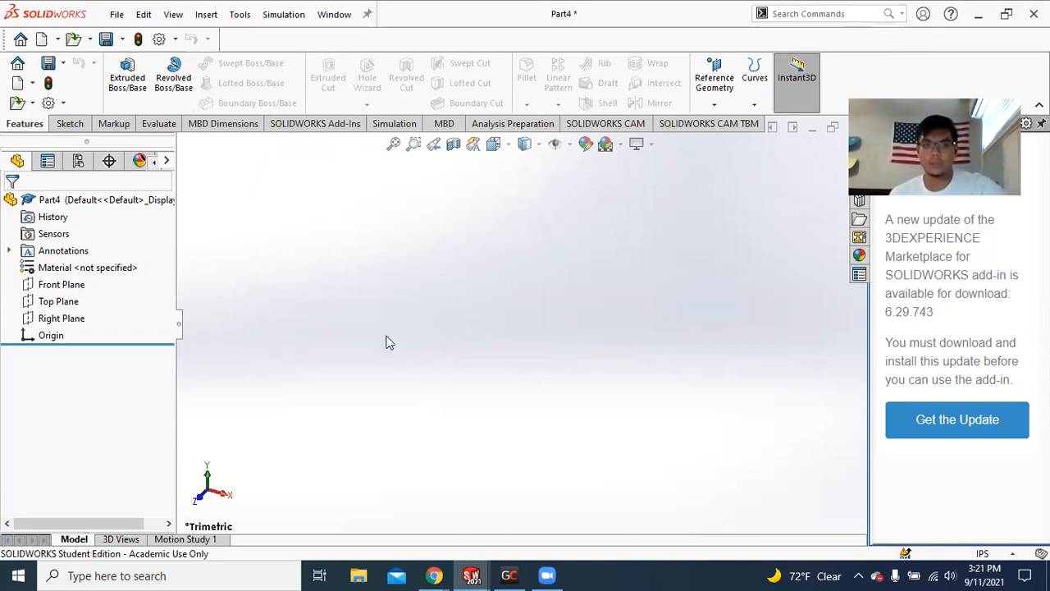
Examine the Top, Right and Front planes and the origin of the empty part, and clear the selection.
left_click(60, 304)
left_click(57, 320)
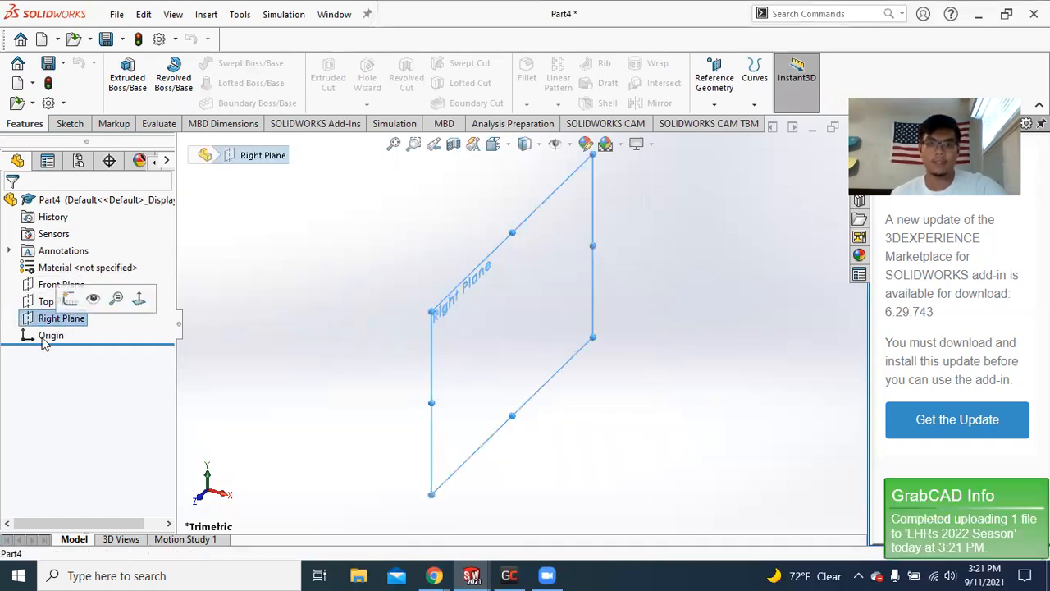
left_click(48, 337)
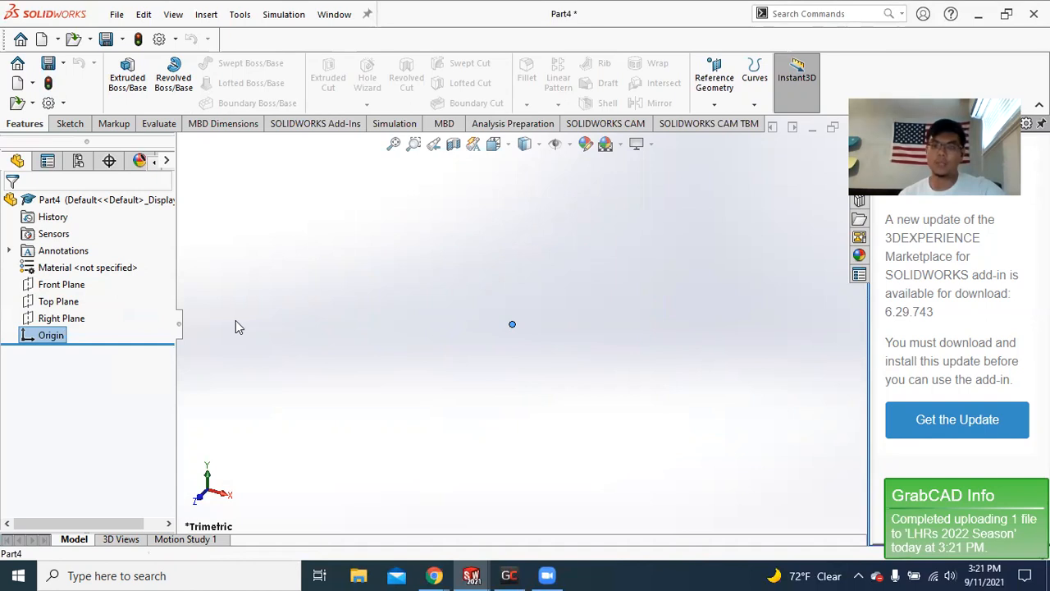
left_click(61, 318)
left_click(59, 302)
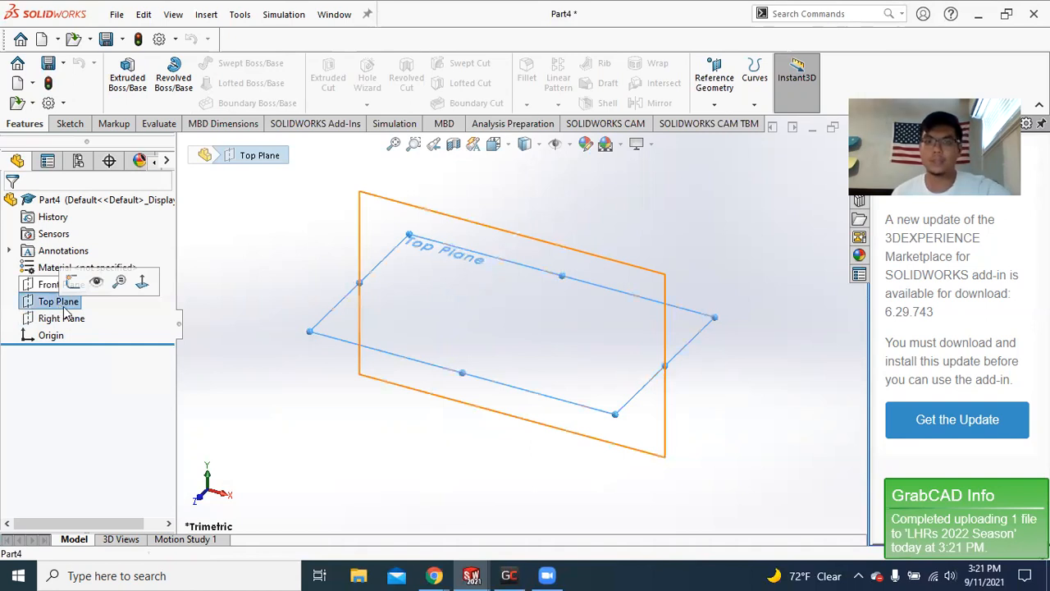
left_click(56, 286)
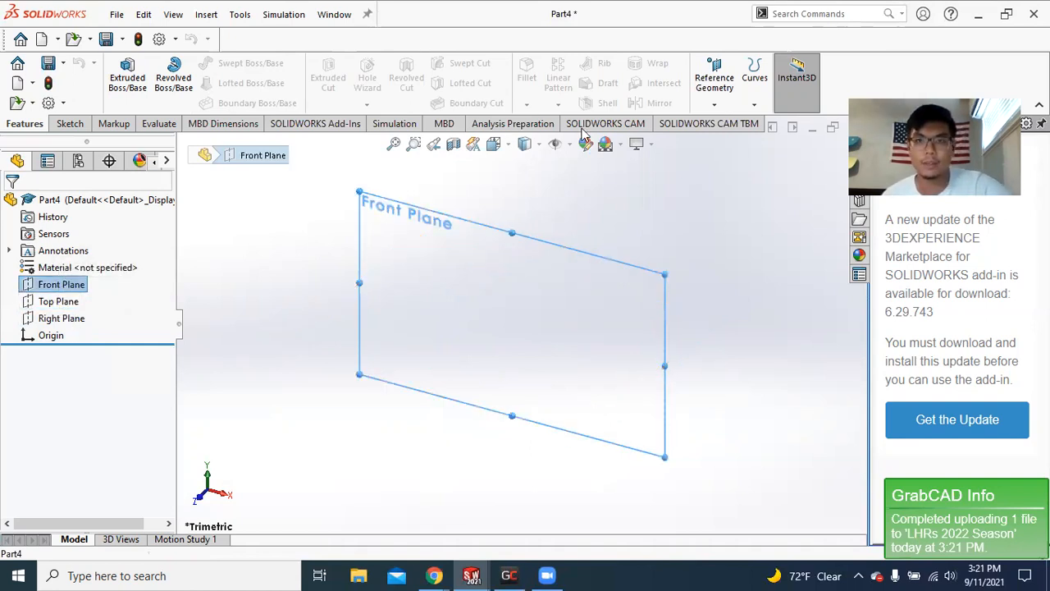
left_click(666, 145)
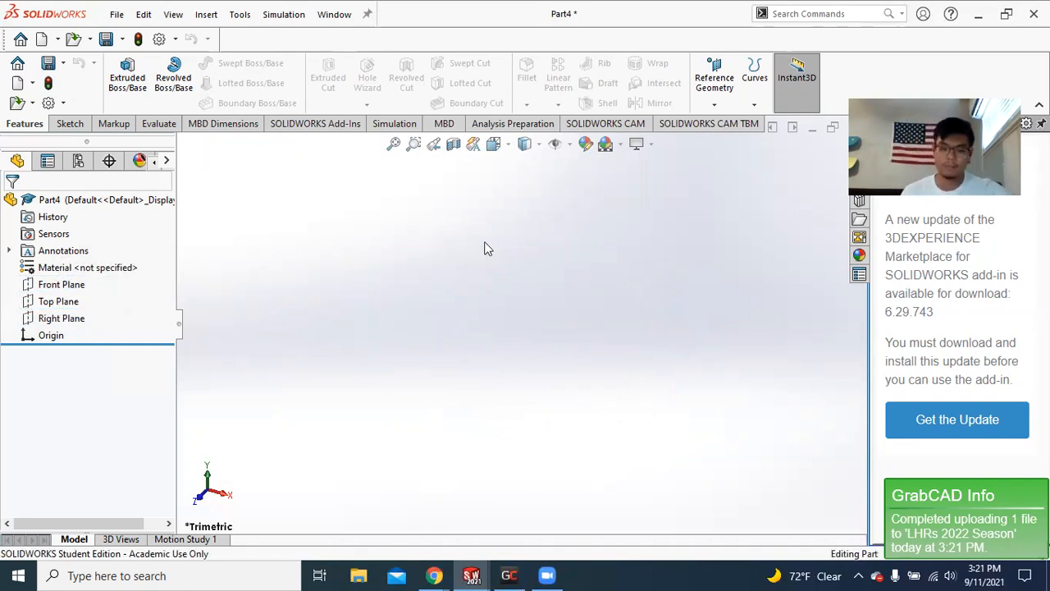
Switch to Part1 to examine the rectangular plate with two holes from different angles, and return to Part4.
left_click(472, 575)
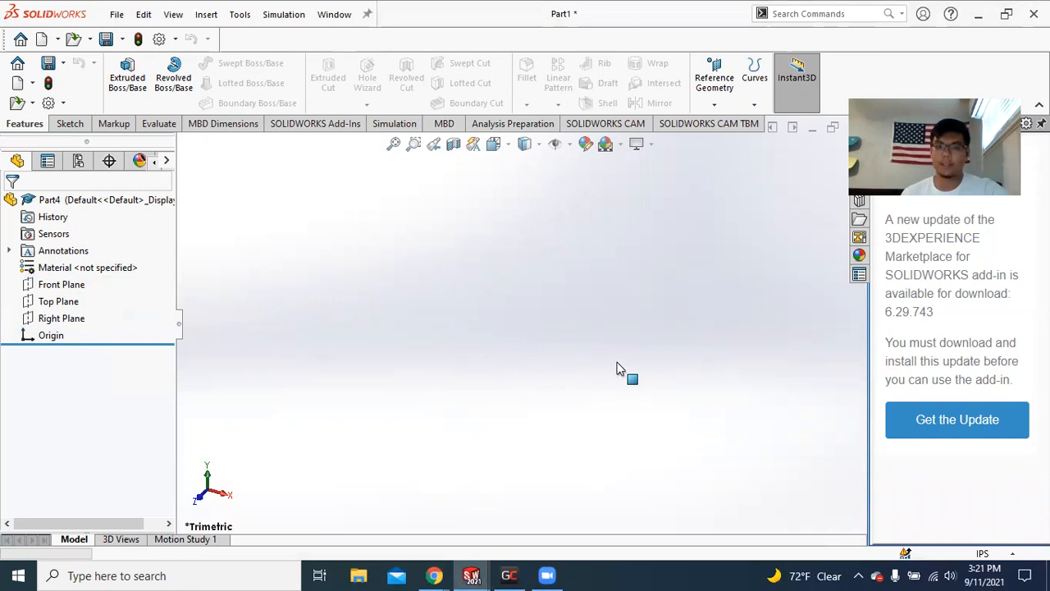
middle_click_drag(544, 328, 608, 399)
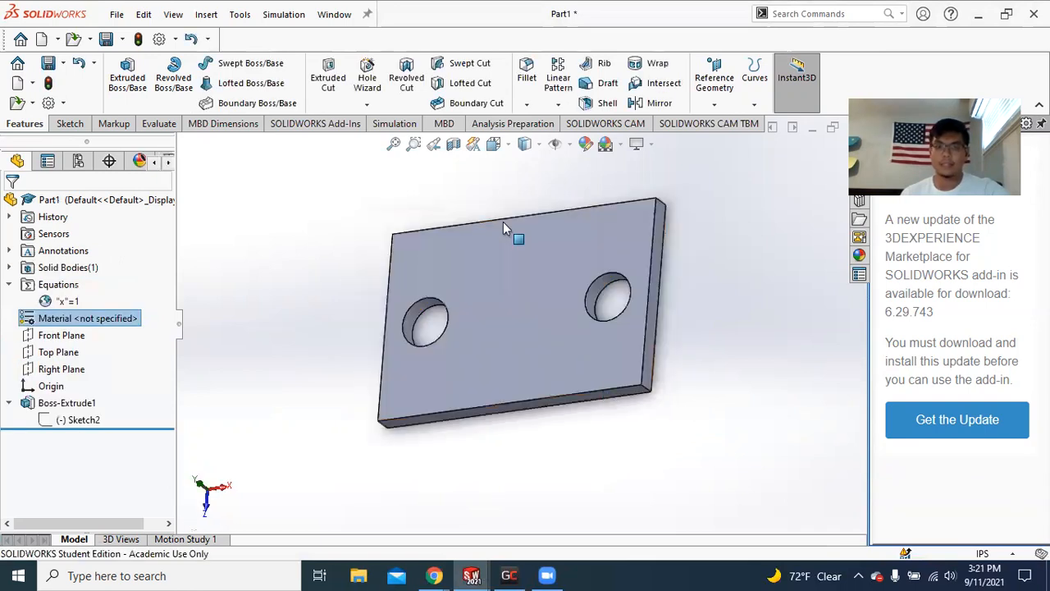
middle_click_drag(508, 229, 712, 456)
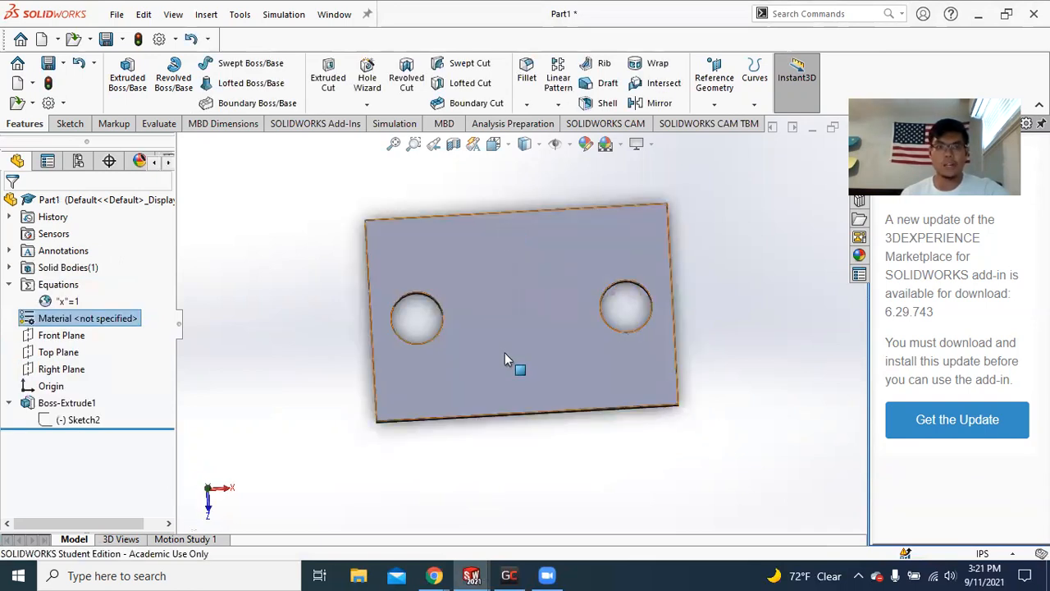
left_click(472, 575)
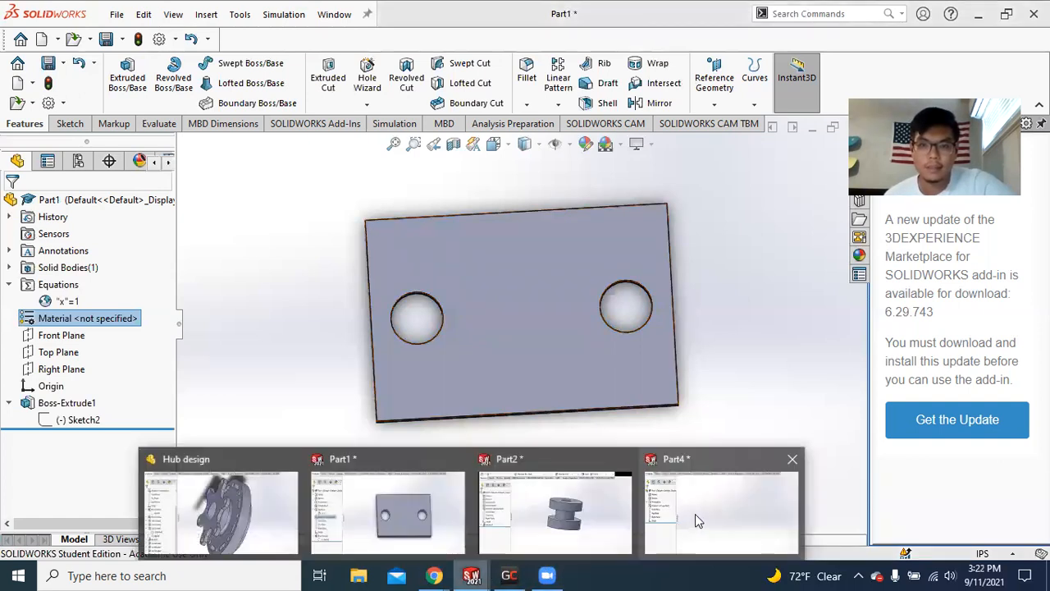
left_click(733, 497)
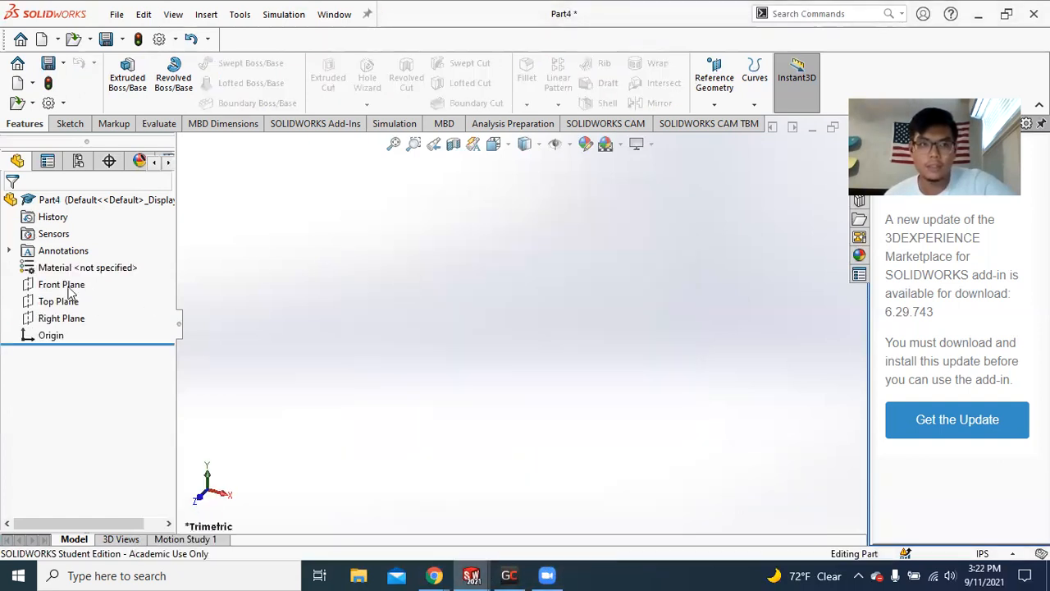
Start a sketch on the Top Plane and draw a center rectangle about 1.3 by 2.24 in, centred level with the origin.
left_click(61, 303)
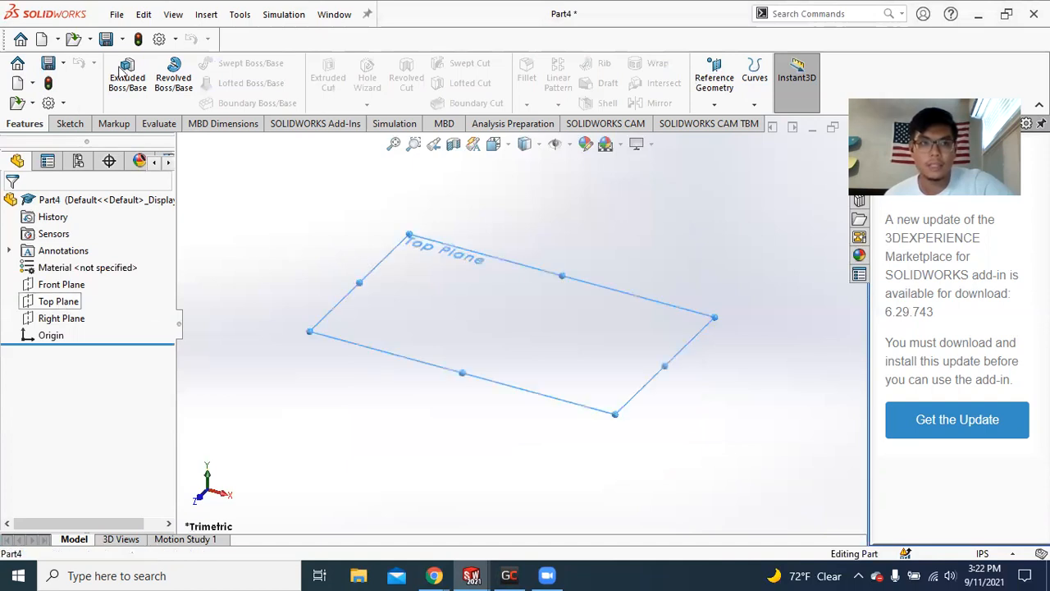
left_click(86, 123)
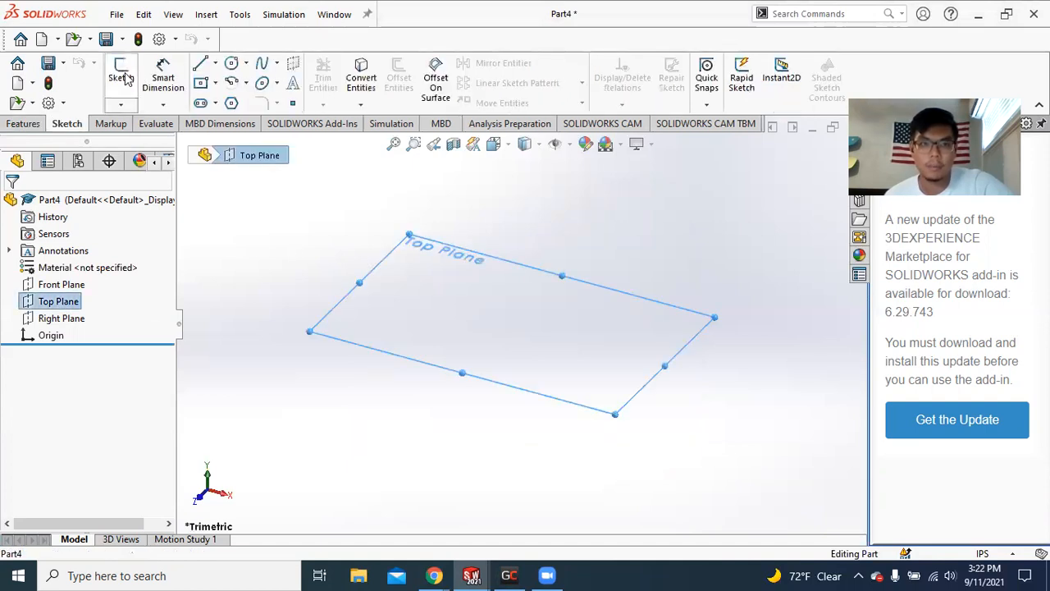
left_click(121, 78)
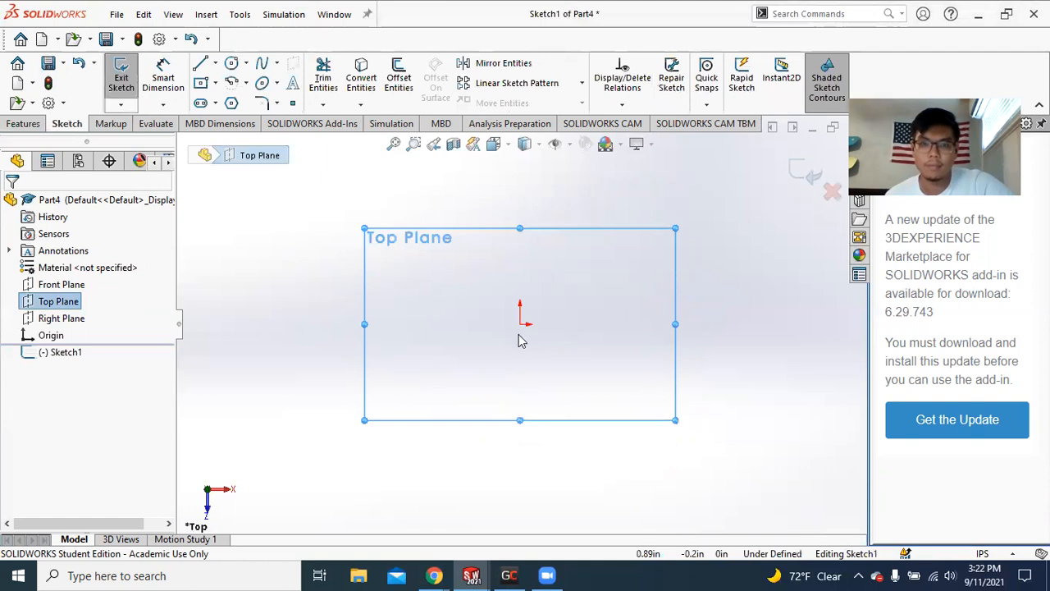
scroll(521, 341, "down", 2)
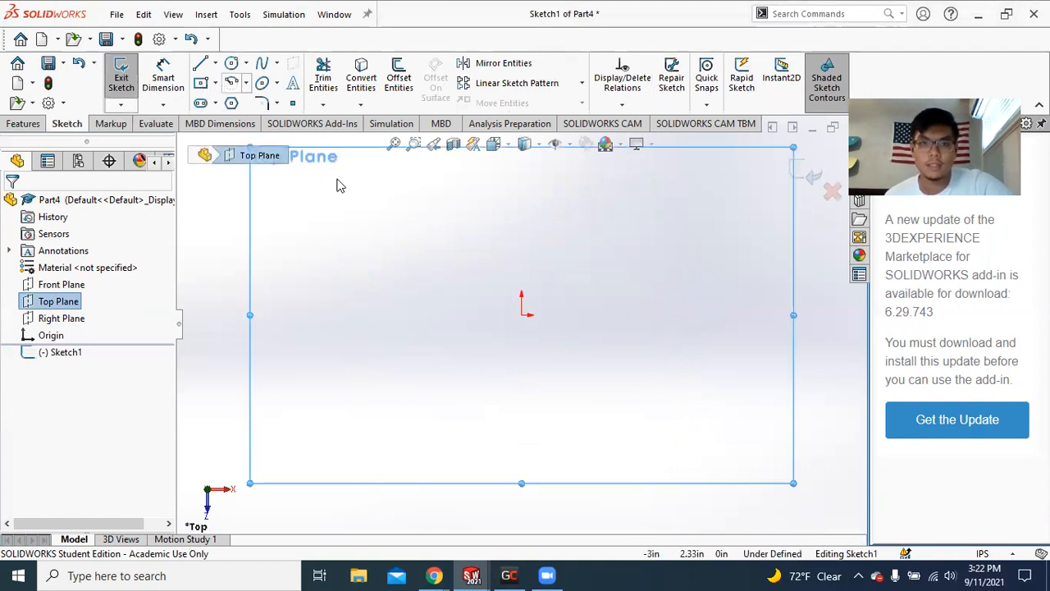
key("r")
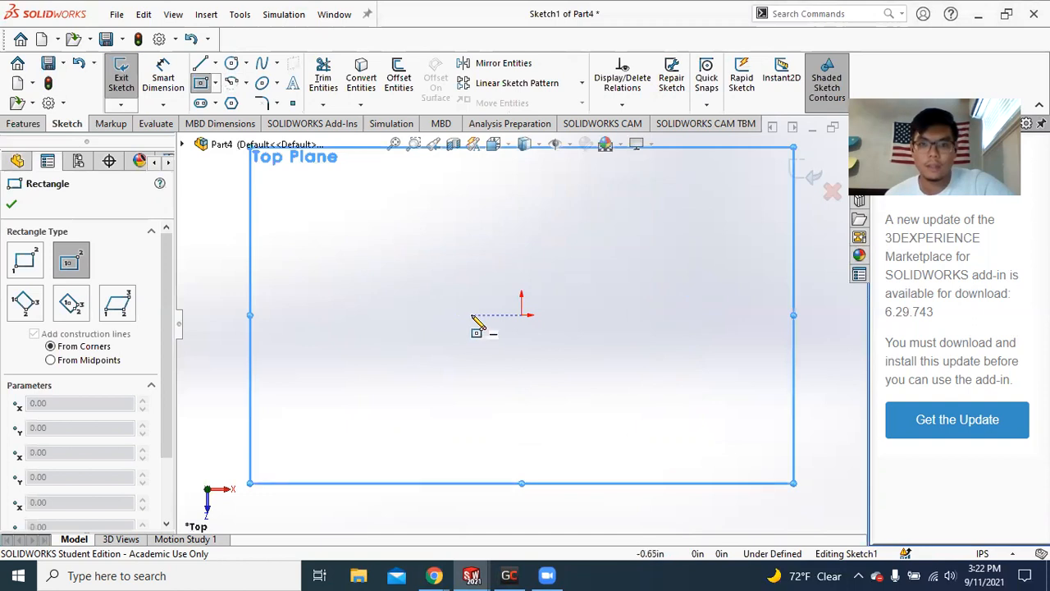
left_click(473, 317)
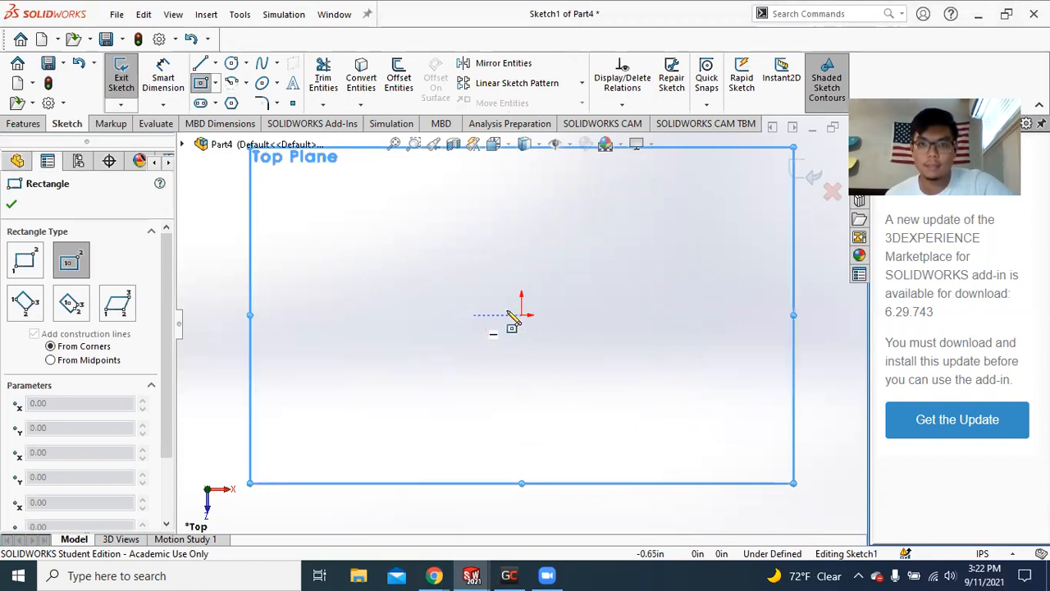
left_click(524, 231)
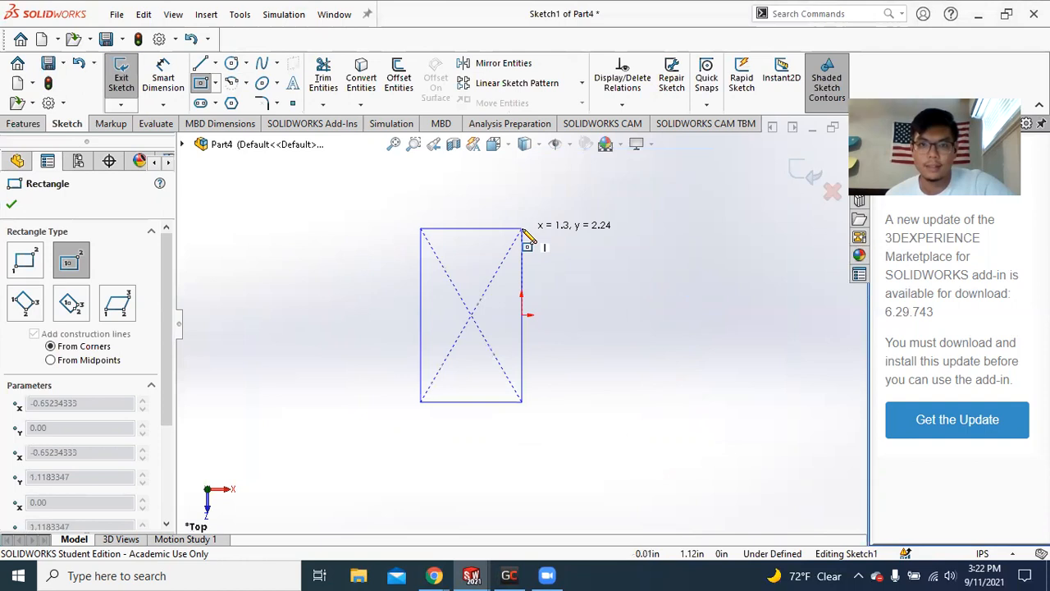
Finish the center rectangle with its corner directly above the origin and convert the vertical edge through the origin to construction geometry.
left_click(525, 234)
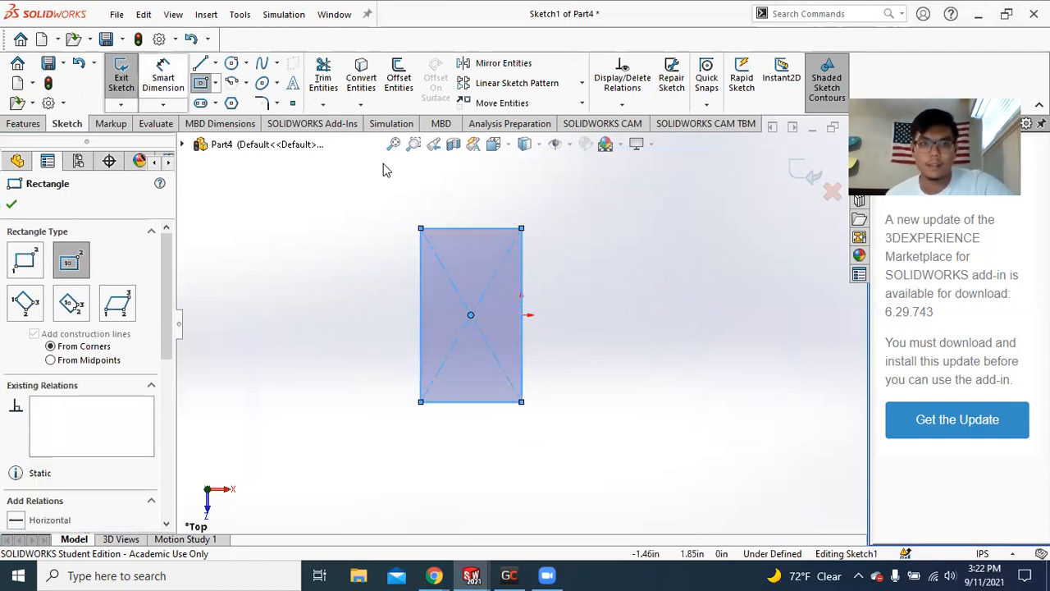
key("Escape")
left_click(533, 305)
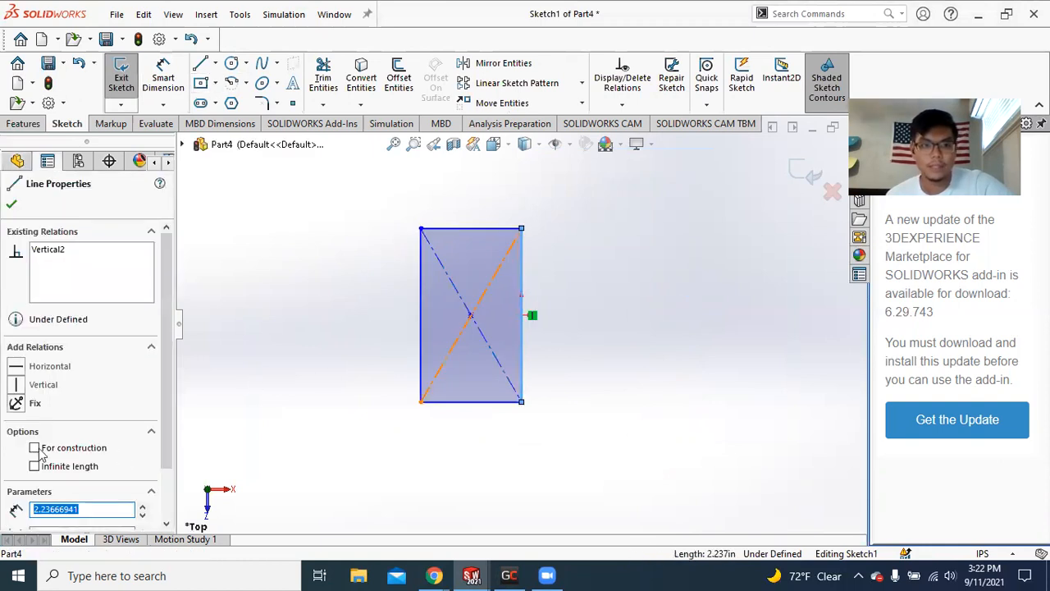
left_click(358, 362)
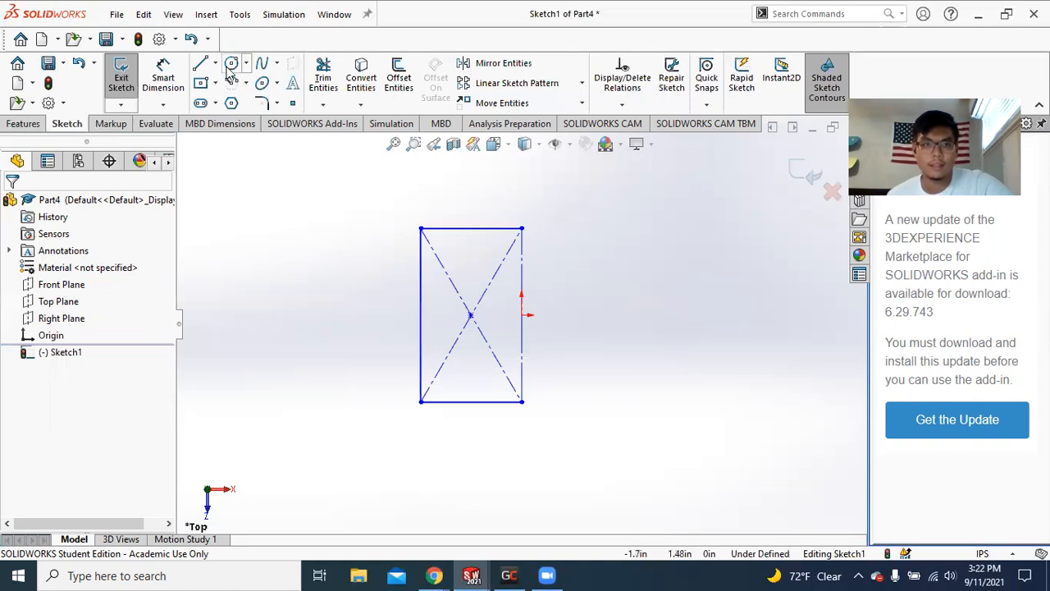
Draw a circle of about 0.27 in radius inside the rectangle, between its left edge and center point, level with the origin.
left_click(201, 65)
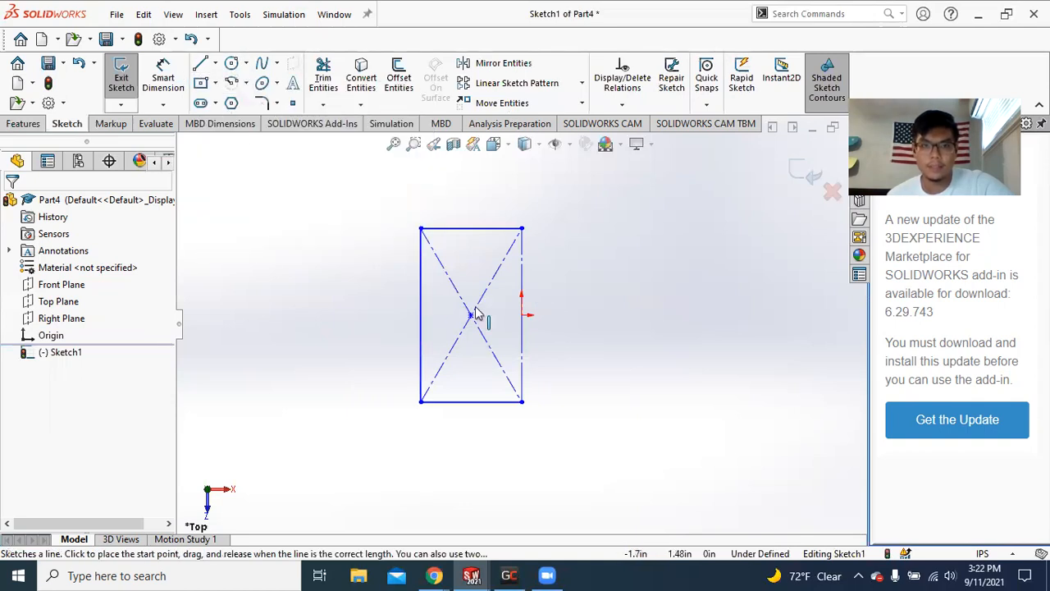
left_click(232, 65)
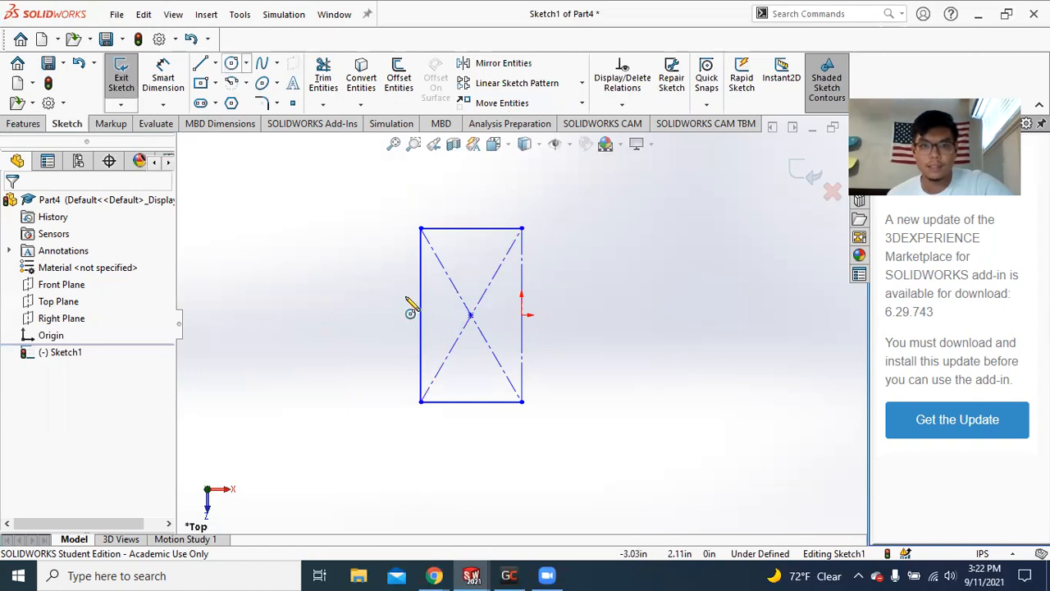
left_click(447, 314)
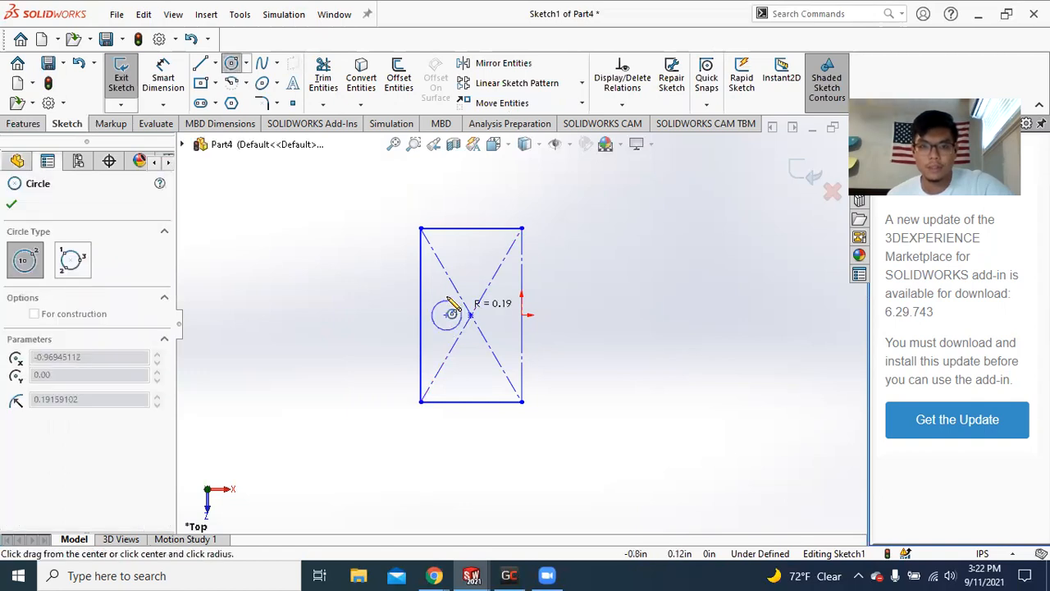
left_click(443, 296)
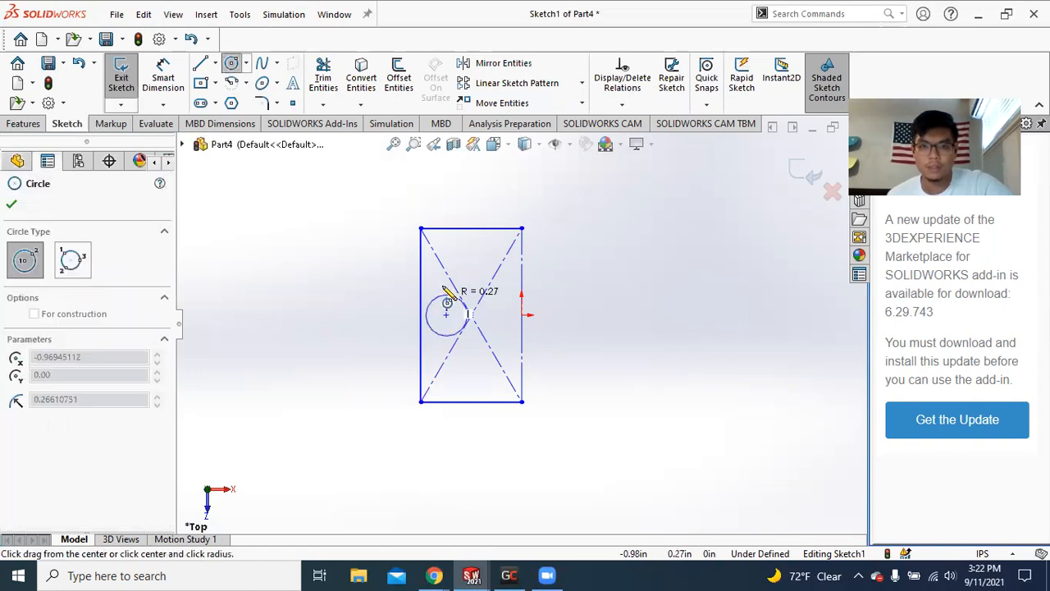
left_click(231, 66)
Dimension the rectangle's upper horizontal edge and set its width to 1.5 in.
left_click(163, 76)
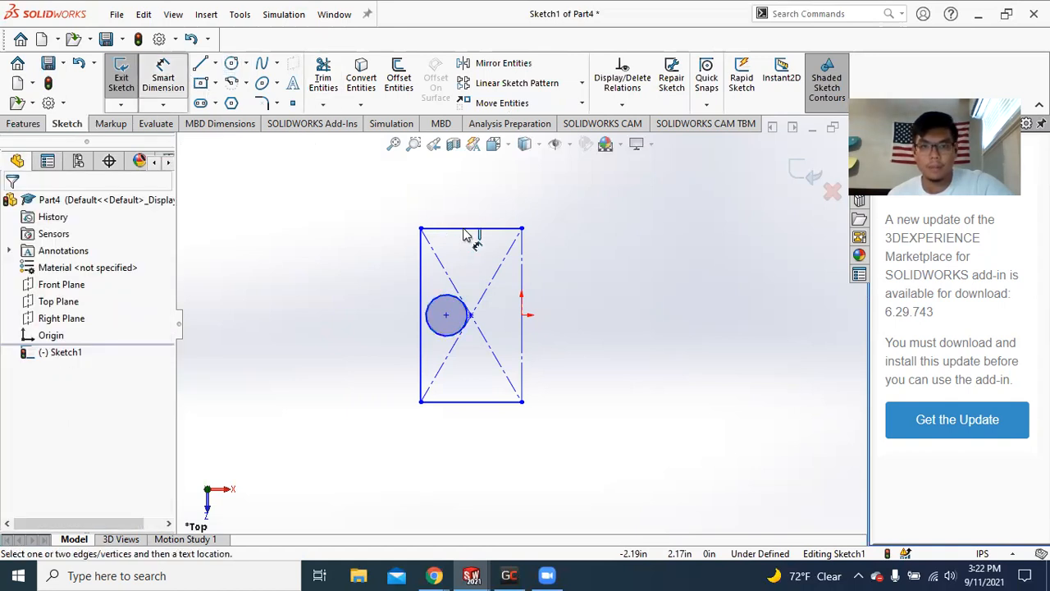
left_click(461, 229)
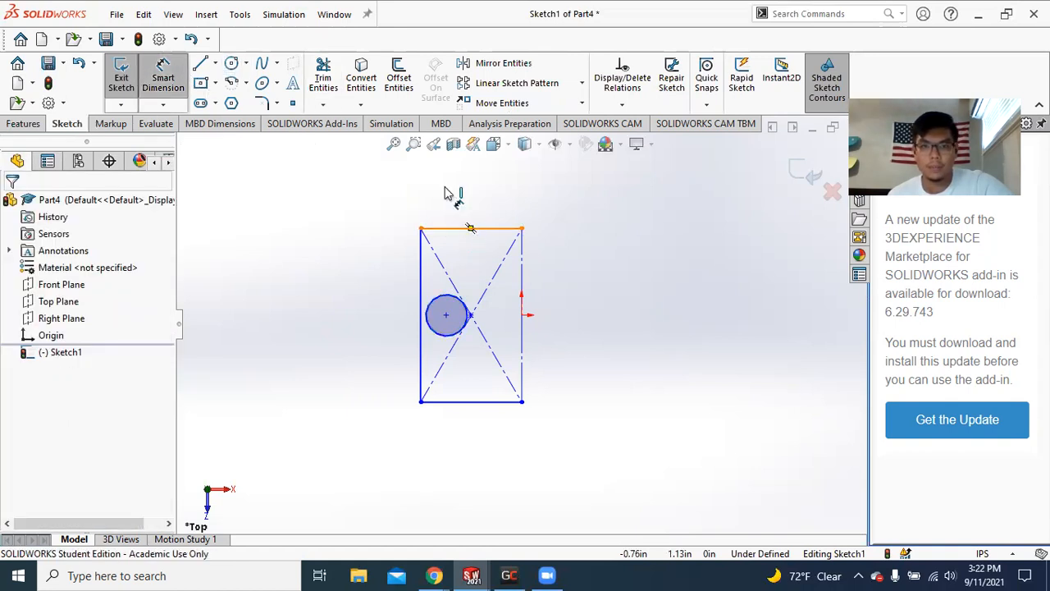
left_click(481, 207)
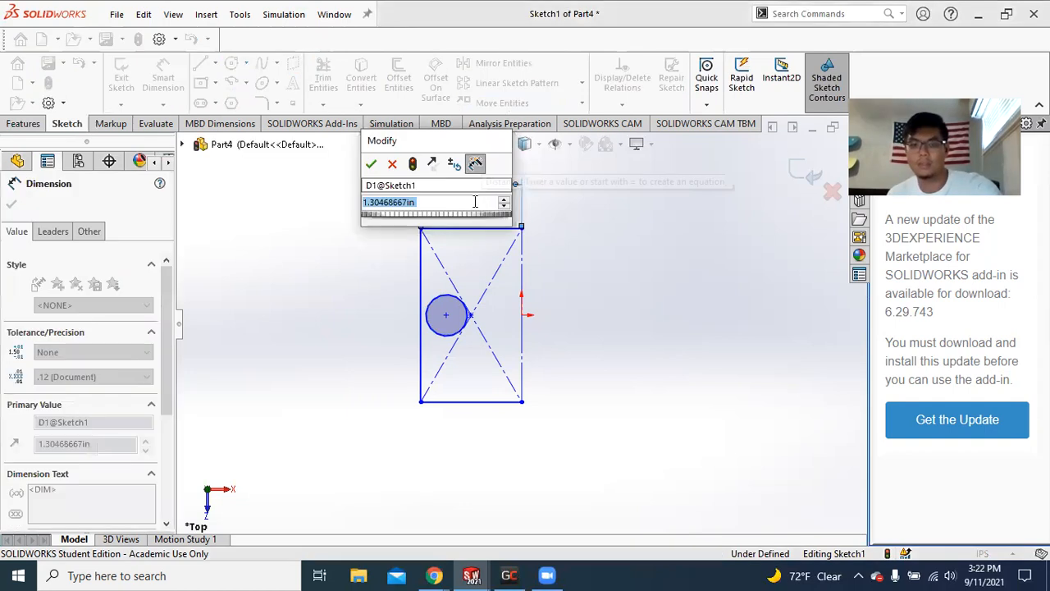
type("1.5")
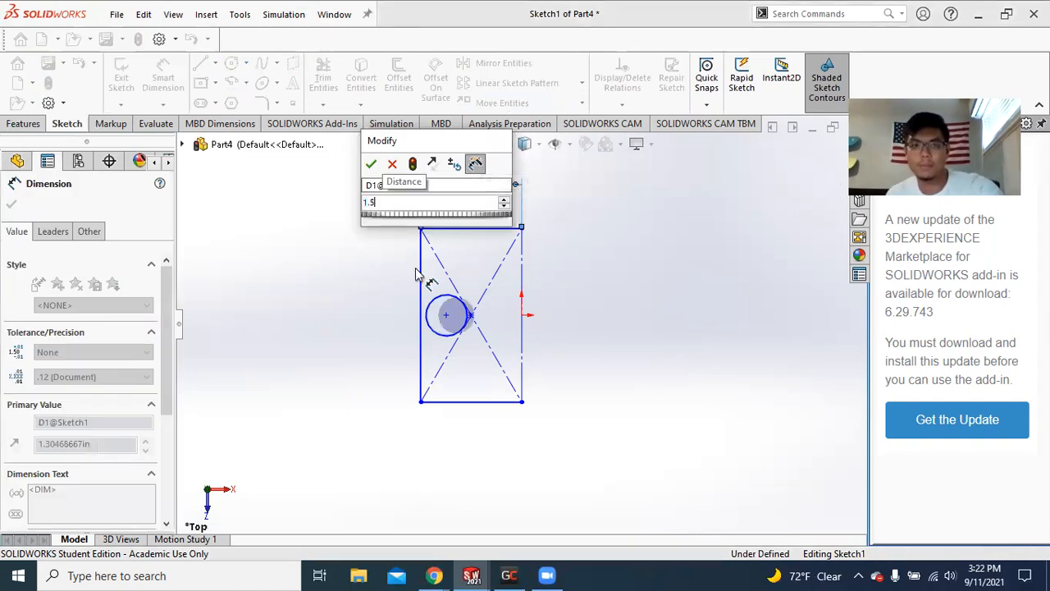
key("Return")
Dimension the rectangle's left edge at 2 in and move the rectangle's center point level with the origin.
left_click(422, 277)
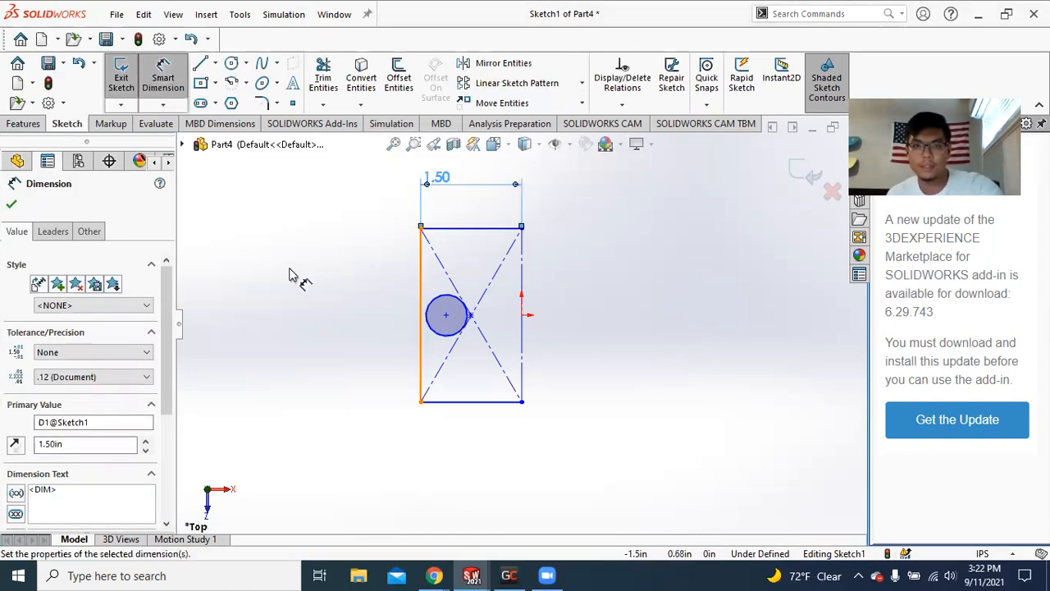
left_click(293, 277)
left_click(352, 304)
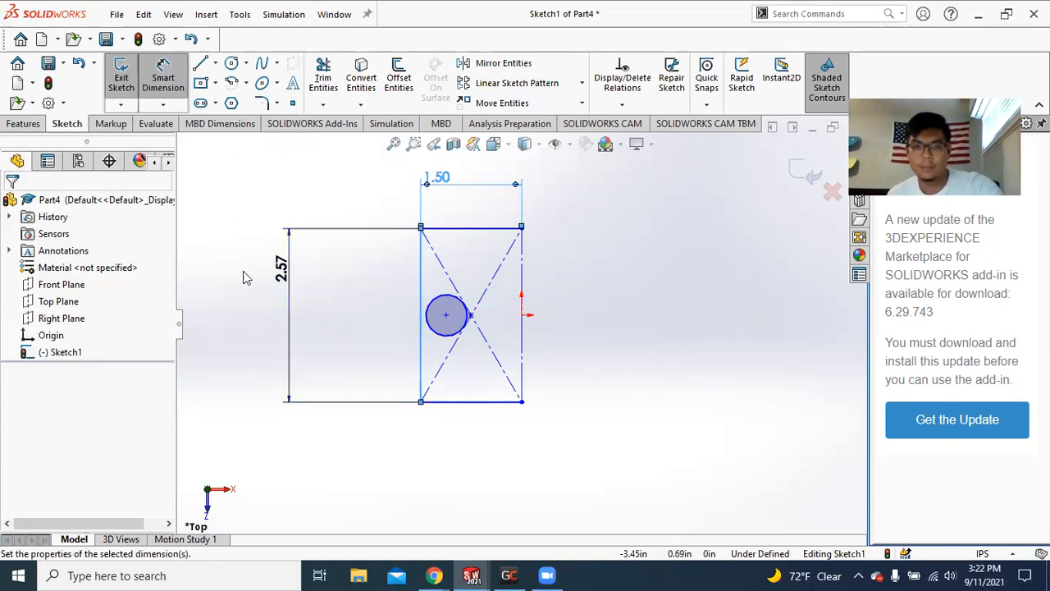
double_click(276, 275)
type("2")
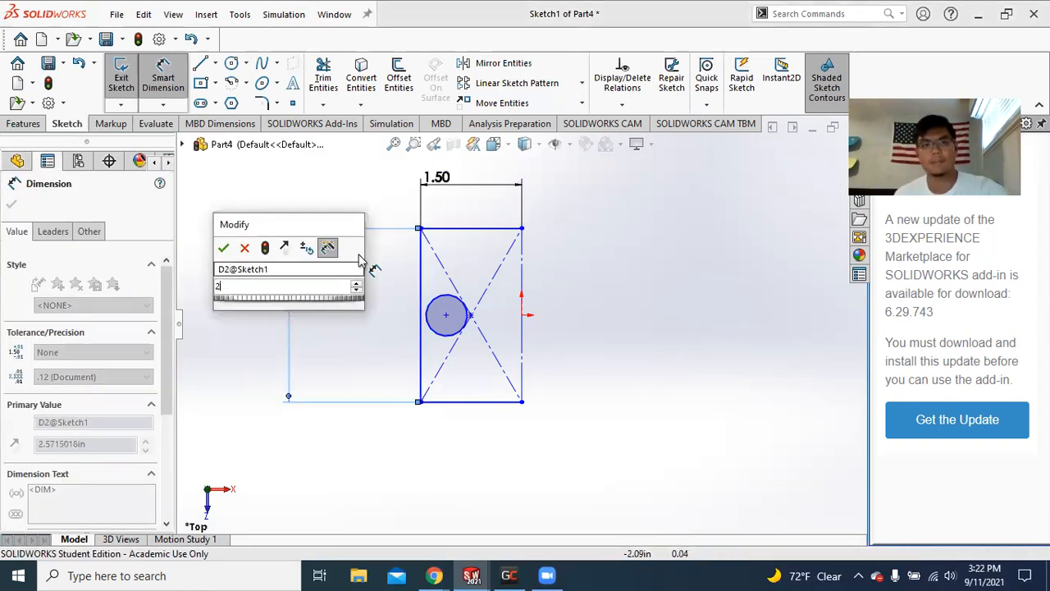
key("Return")
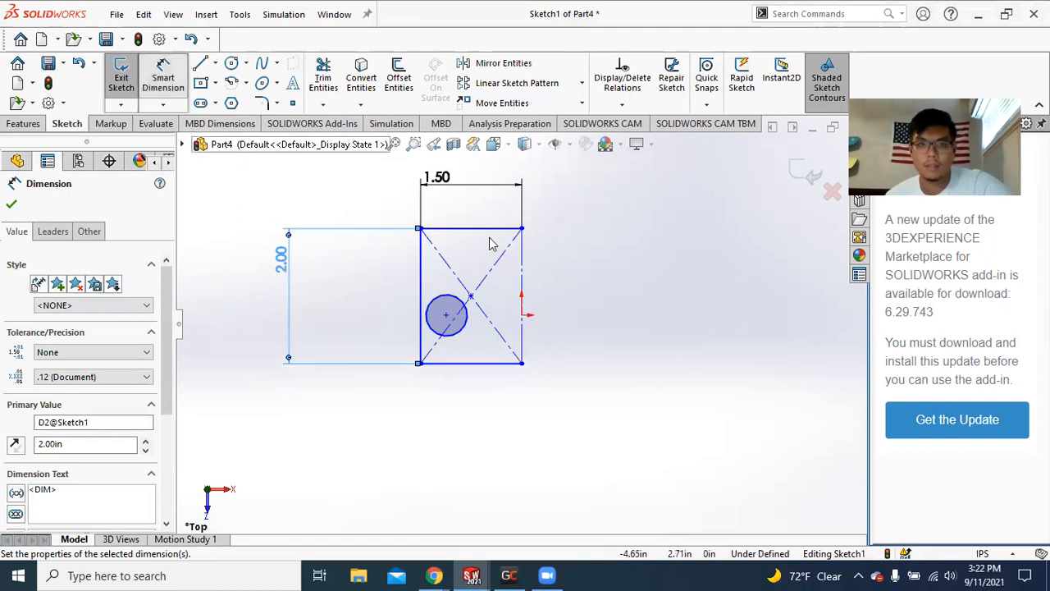
mouse_move(475, 300)
left_mouse_down()
mouse_move(481, 321)
mouse_move(473, 316)
left_mouse_up()
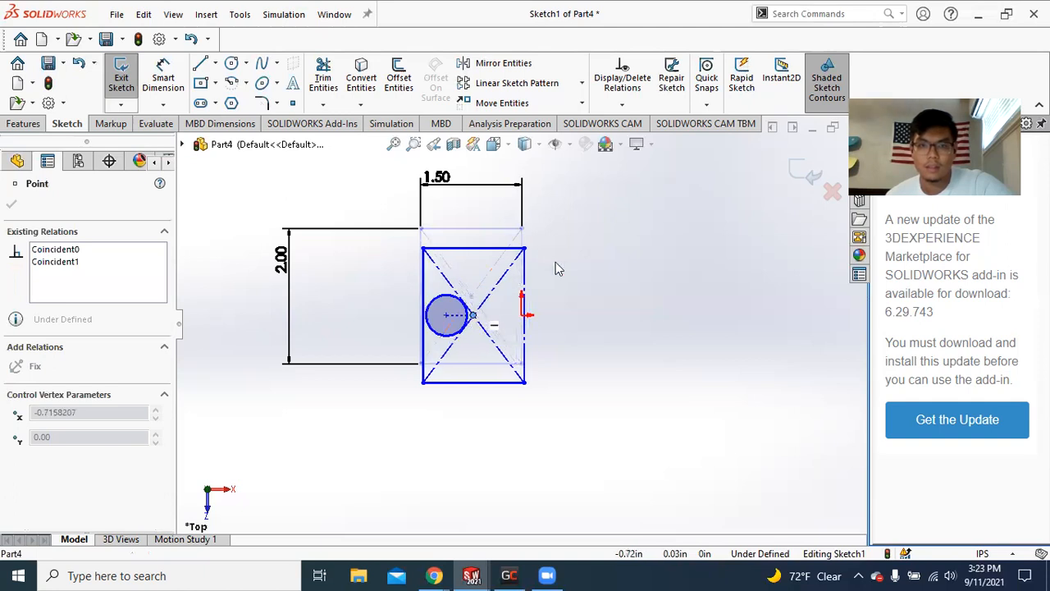
left_click(563, 192)
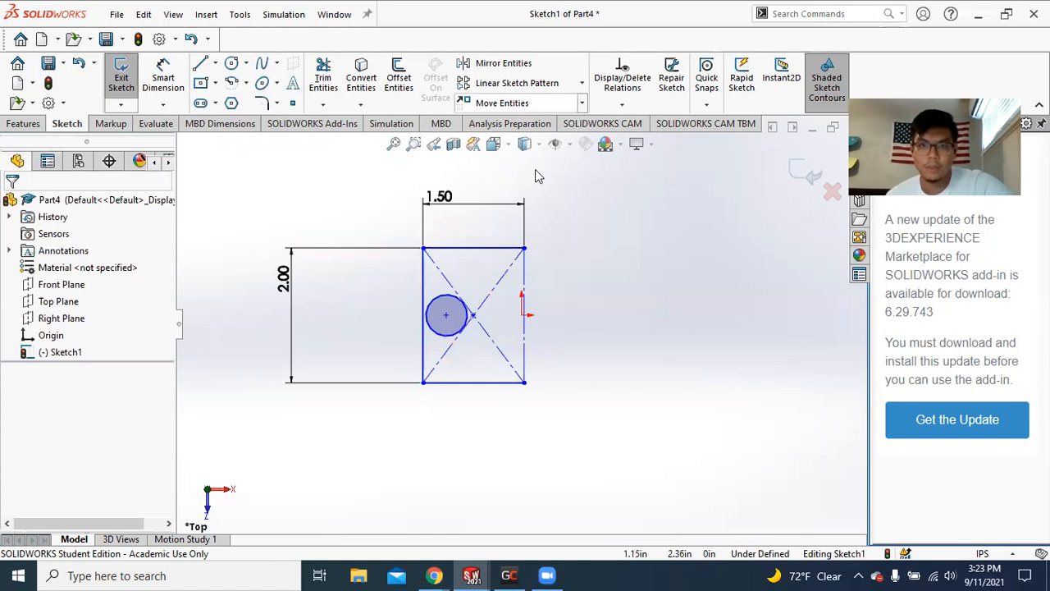
Mirror the rectangle's three solid edges, center point and circle about the vertical construction line, keeping the originals.
left_click_drag(368, 210, 520, 432)
left_click(481, 383)
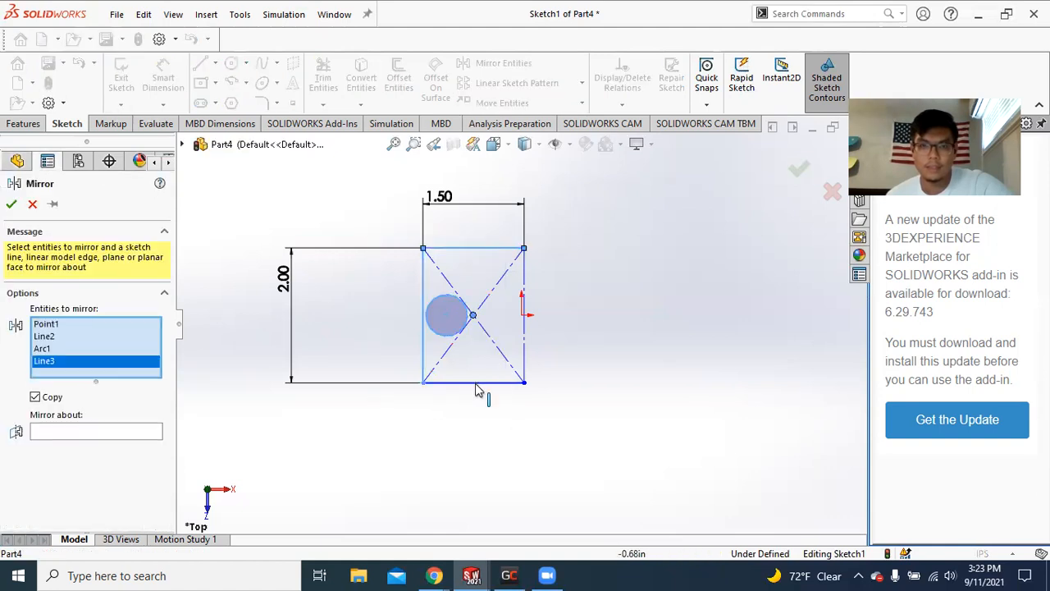
left_click(424, 386)
left_click(60, 441)
left_click(525, 277)
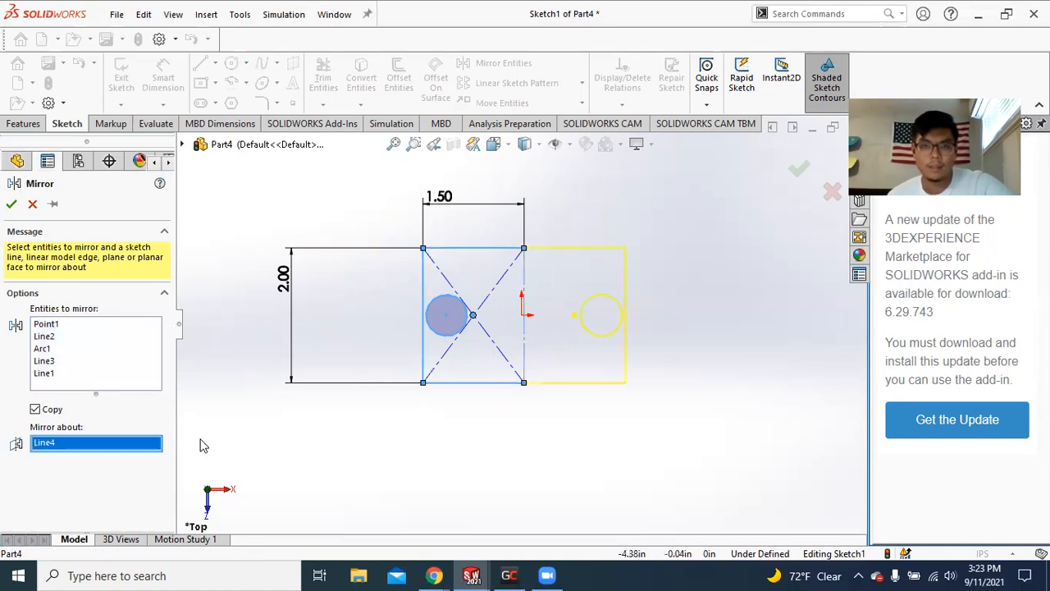
key("Return")
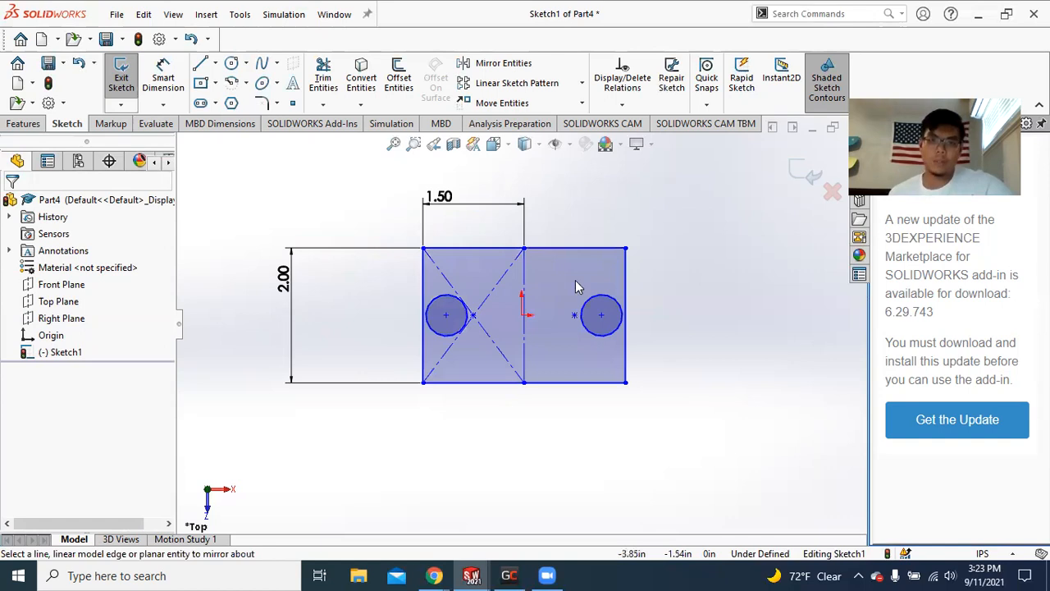
Dimension the diameter of the left circle at about 0.61 in.
left_click(442, 297)
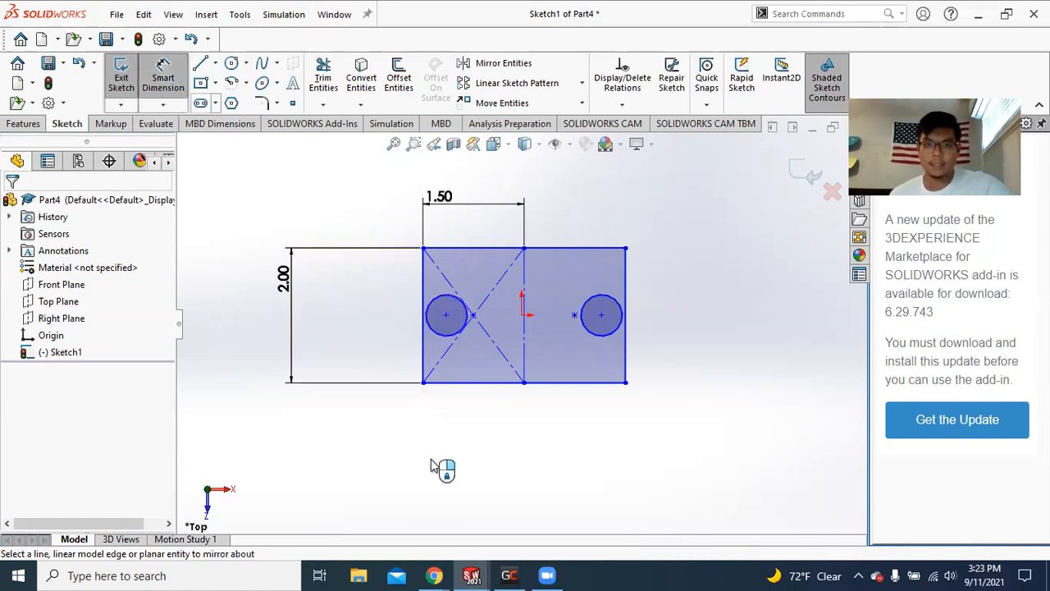
left_click(459, 490)
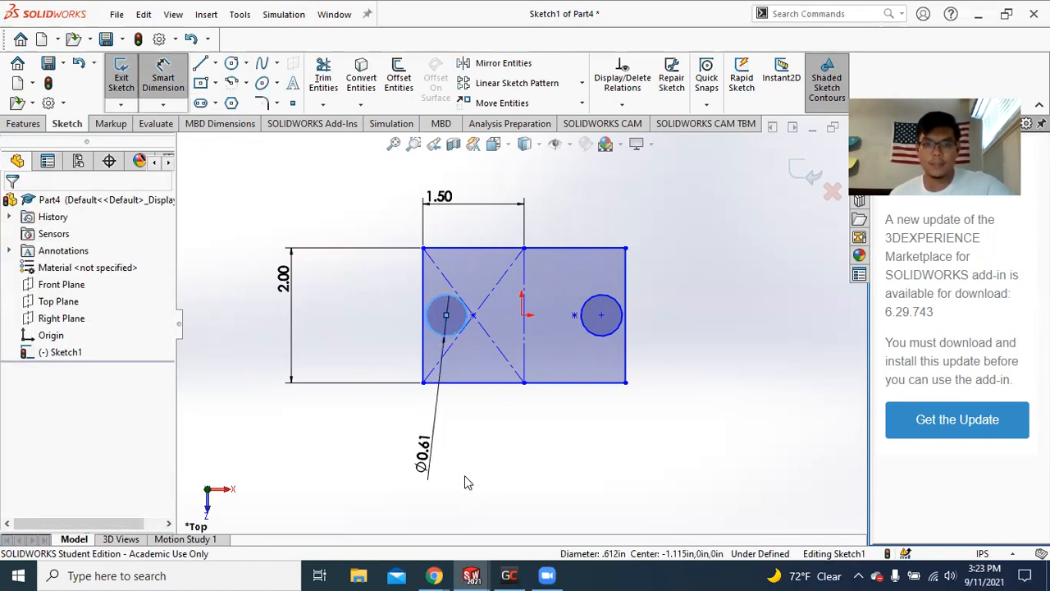
left_click(498, 480)
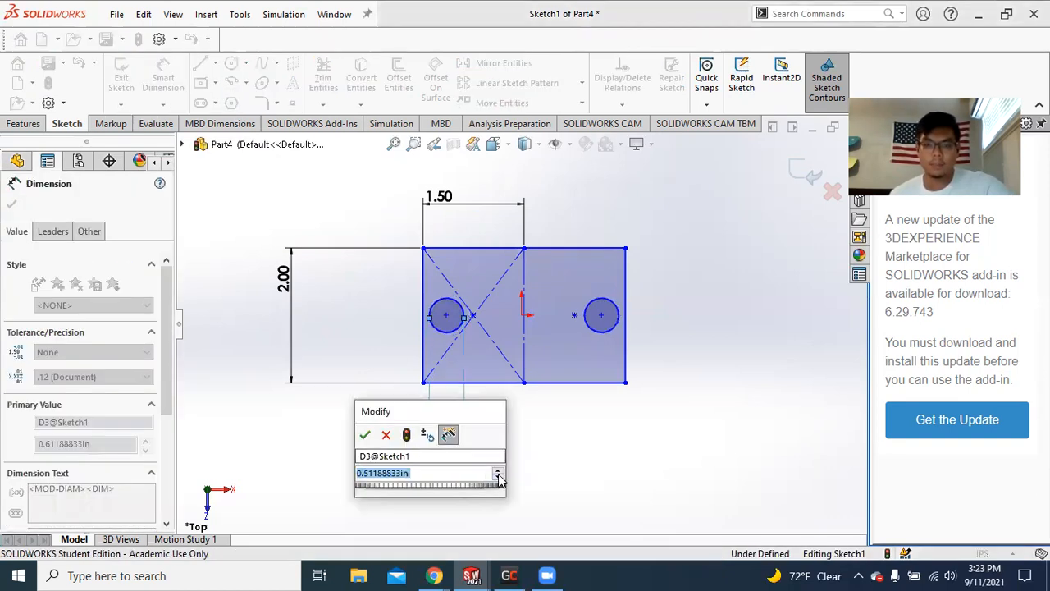
left_click(498, 480)
left_click(497, 470)
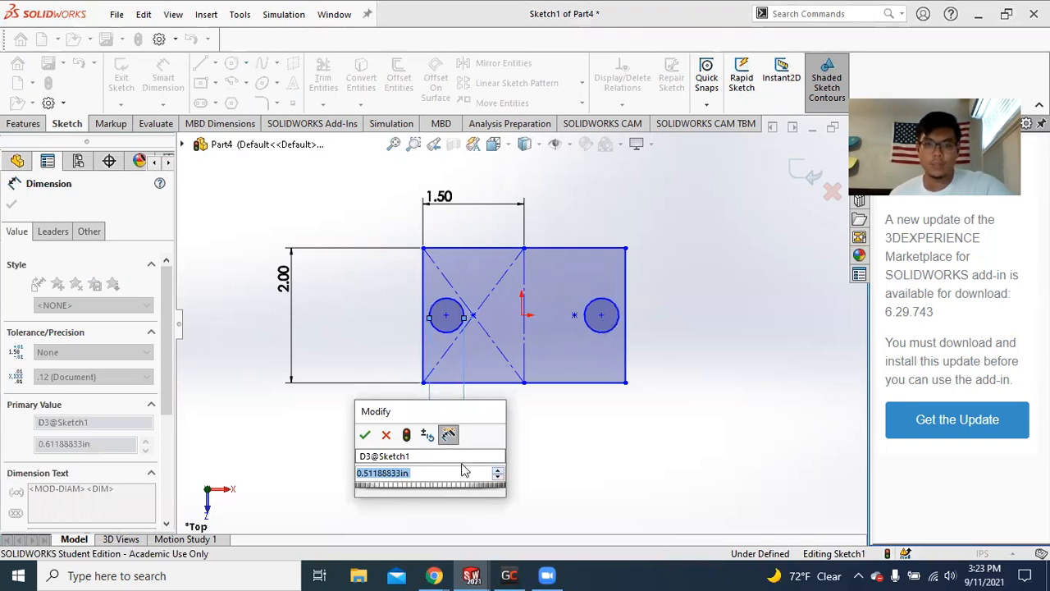
left_click(369, 438)
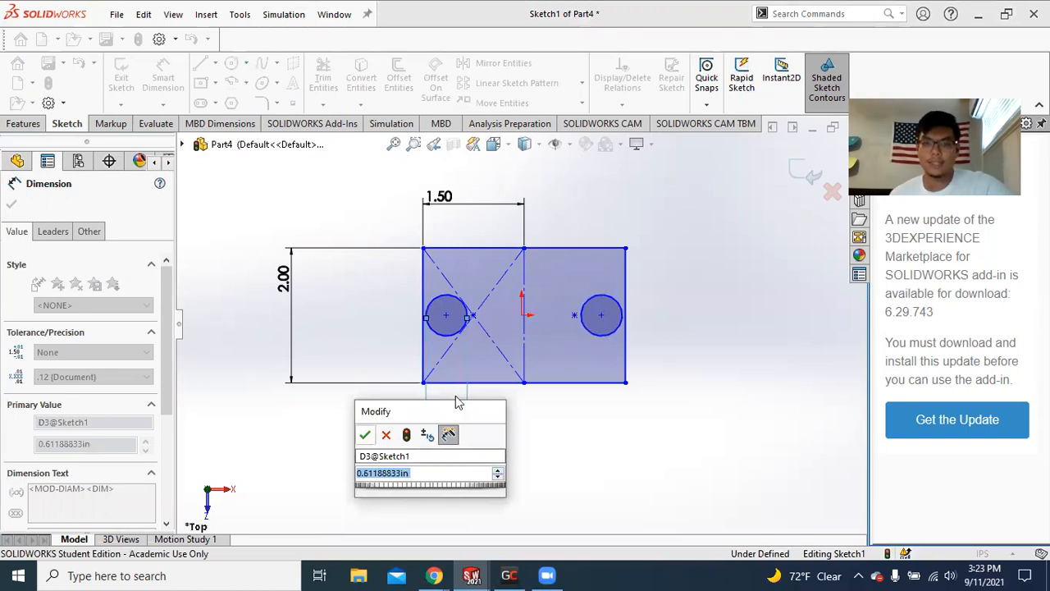
Try to dimension the distance between the left circle's center and the original rectangle's center point.
left_click(447, 318)
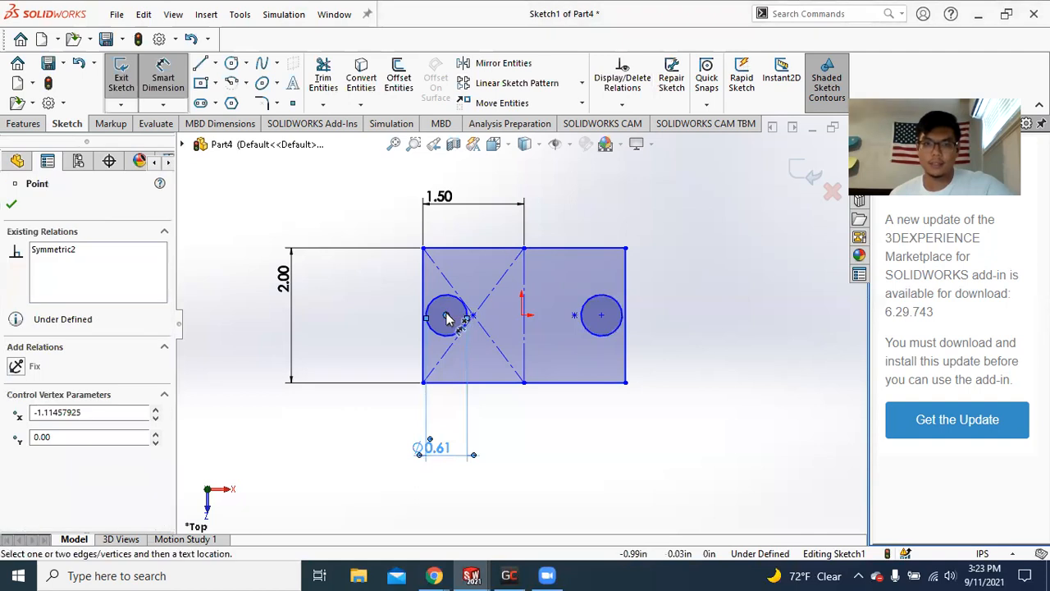
left_click(478, 318)
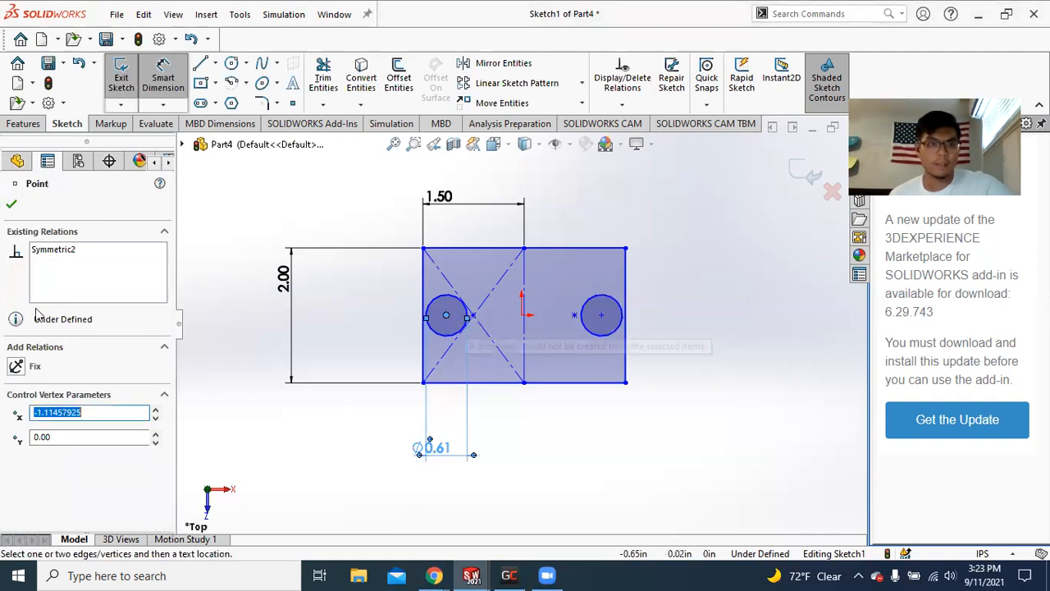
left_click(370, 220)
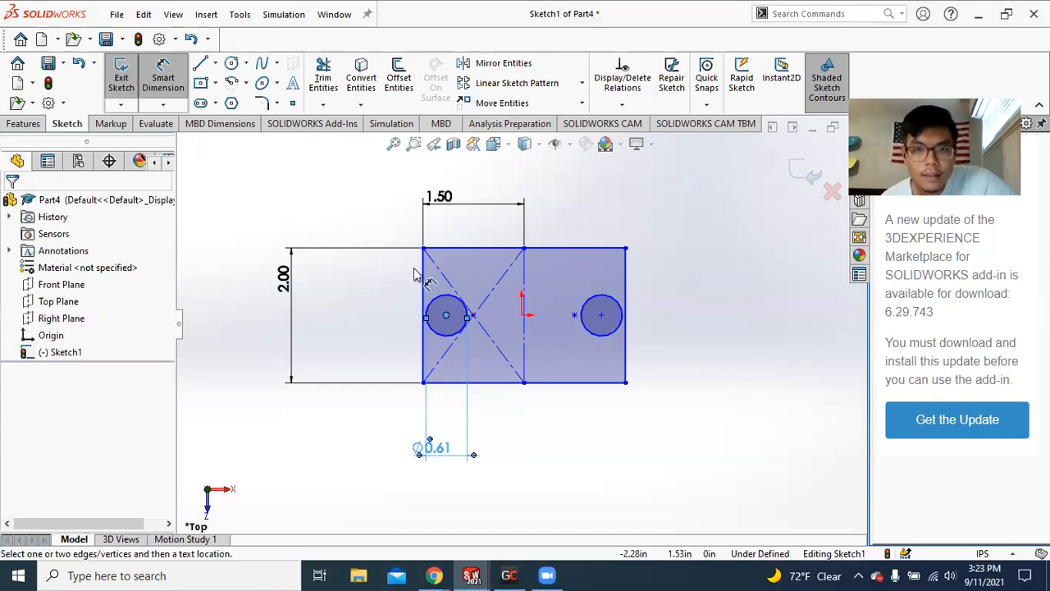
left_click(450, 304)
key("Escape")
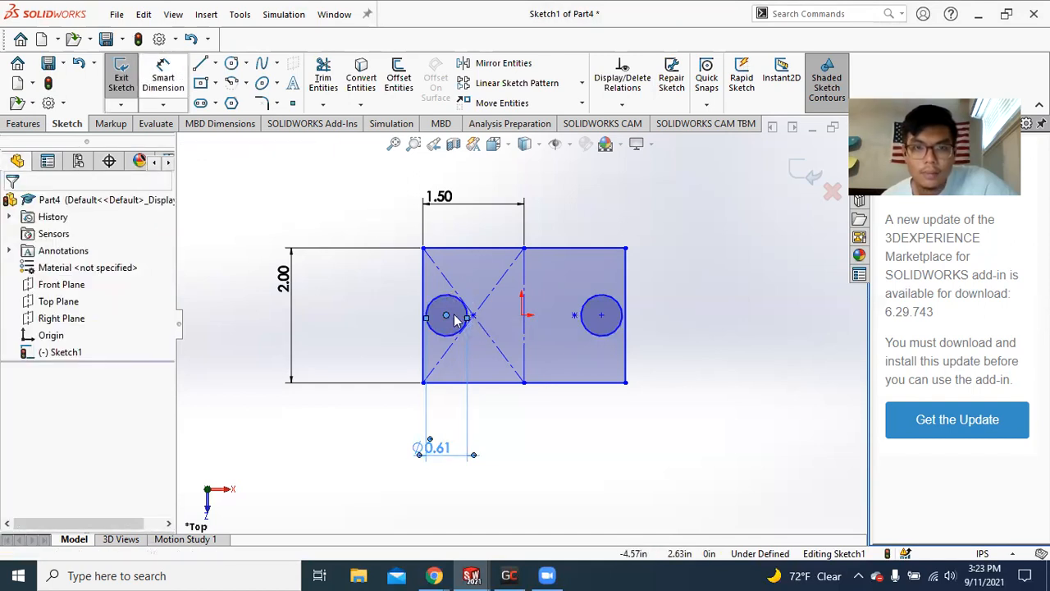
Move the two symmetric circles closer together and slightly above the plate's horizontal centerline.
left_click_drag(448, 313, 456, 350)
left_click_drag(464, 289, 454, 318)
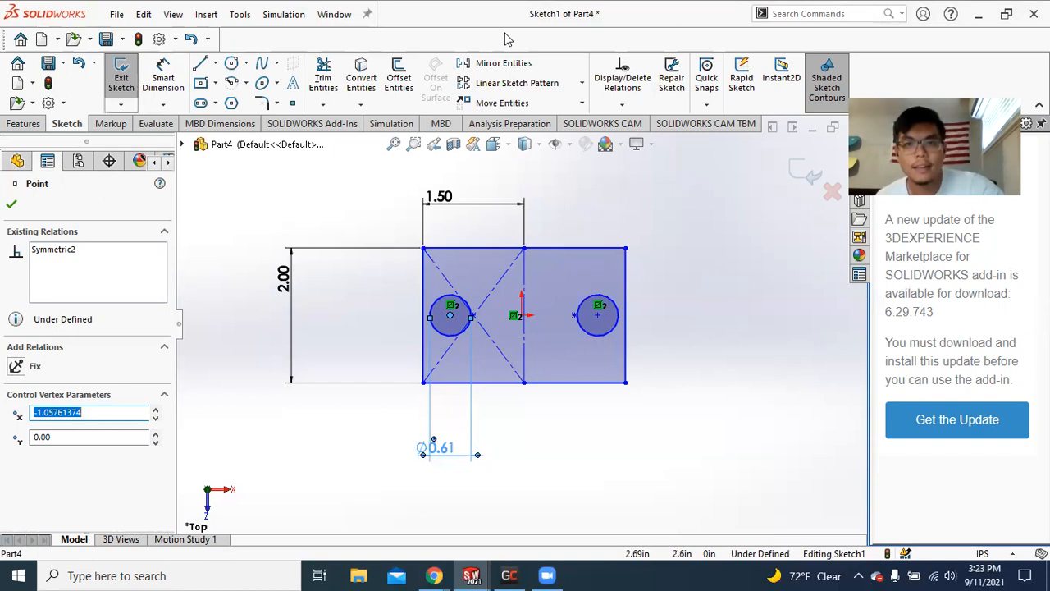
left_click_drag(599, 317, 581, 288)
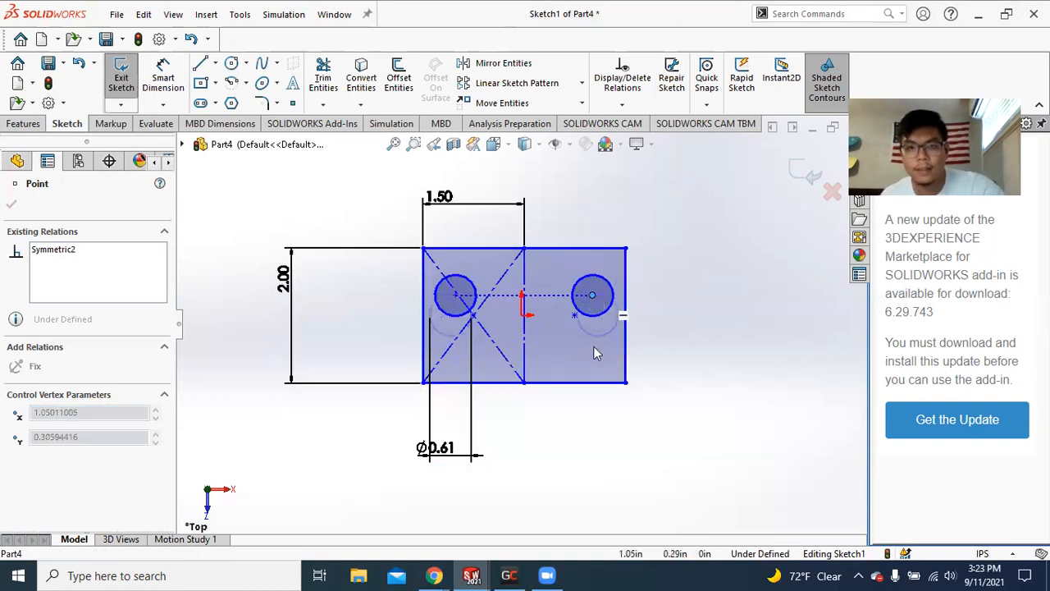
left_click(334, 309)
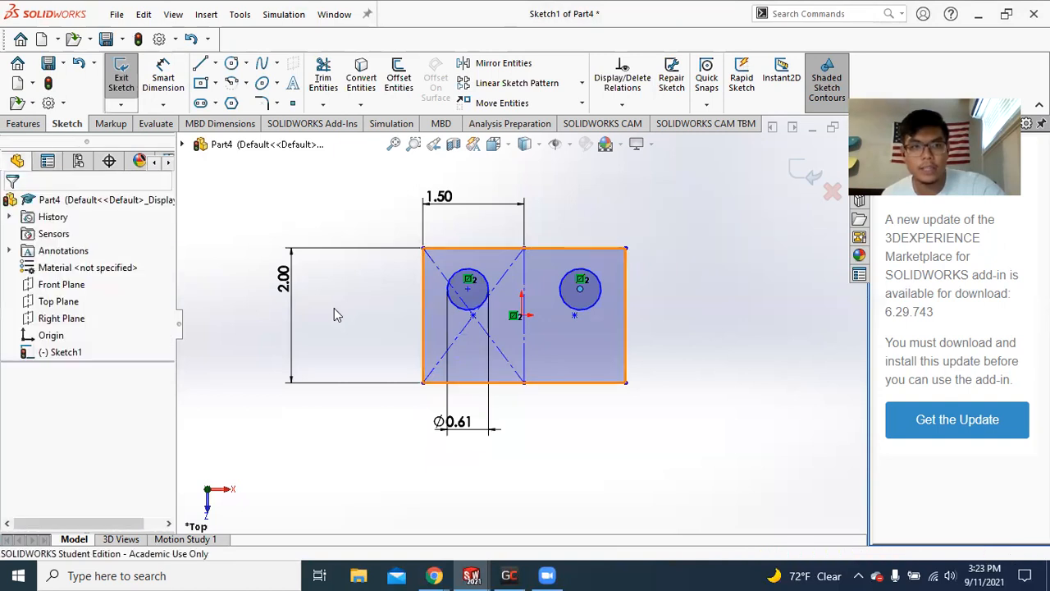
Start a boss extrusion of the plate sketch with a Mid Plane end condition and a depth of 0.60 in.
left_click(23, 124)
left_click(127, 76)
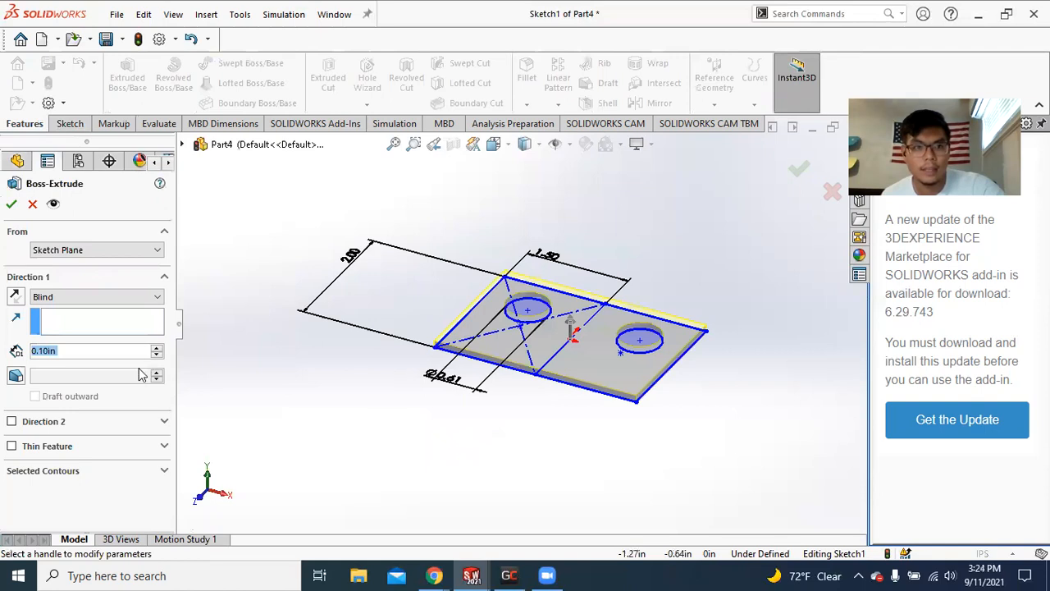
left_click(48, 298)
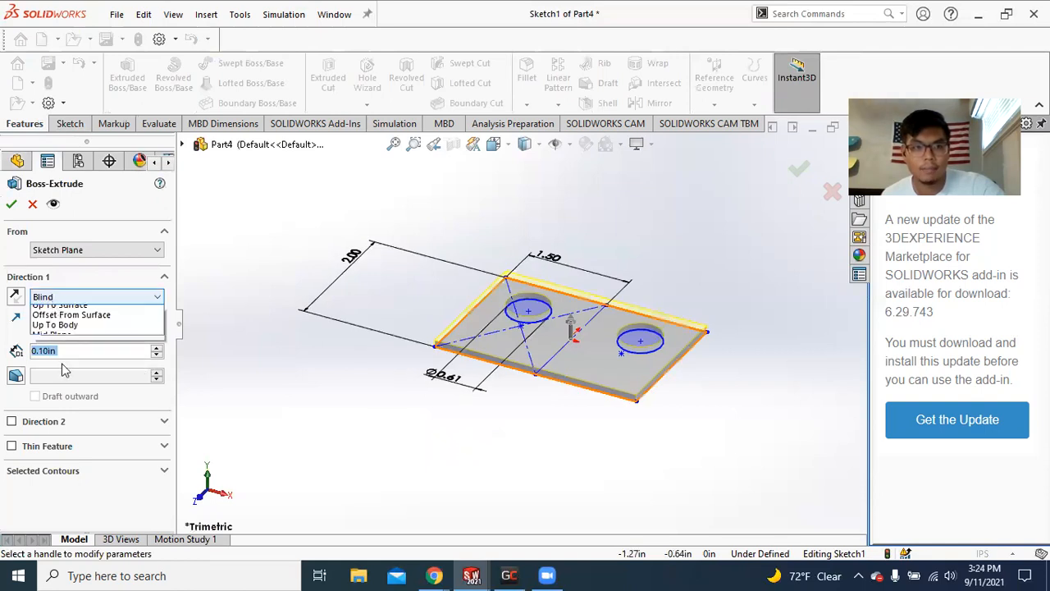
left_click(160, 362)
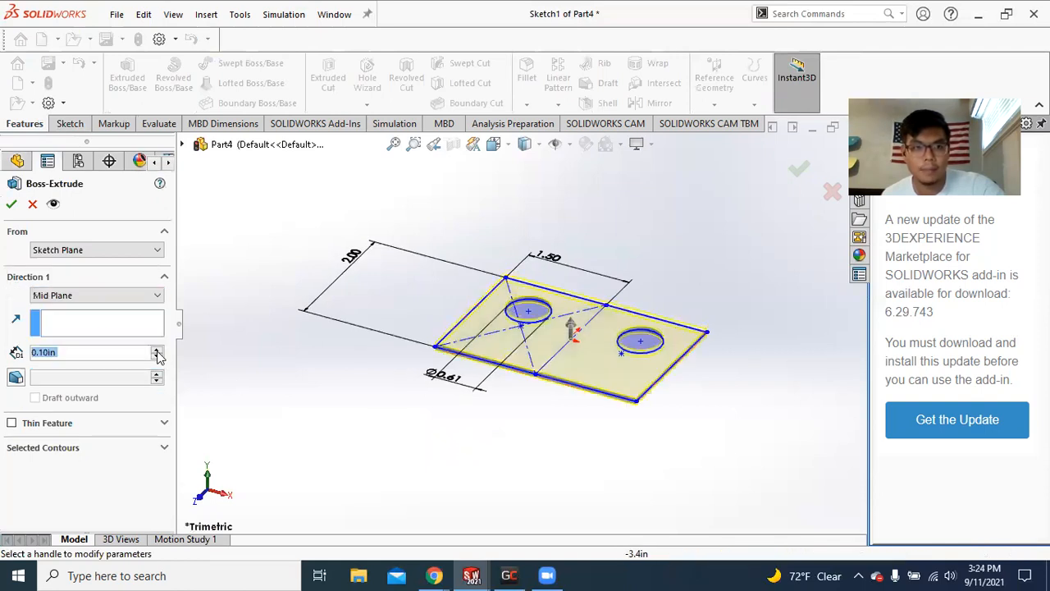
left_click(157, 351)
middle_click_drag(631, 404, 645, 332)
mouse_move(560, 342)
middle_mouse_down()
mouse_move(574, 337)
mouse_move(572, 376)
mouse_move(590, 398)
middle_mouse_up()
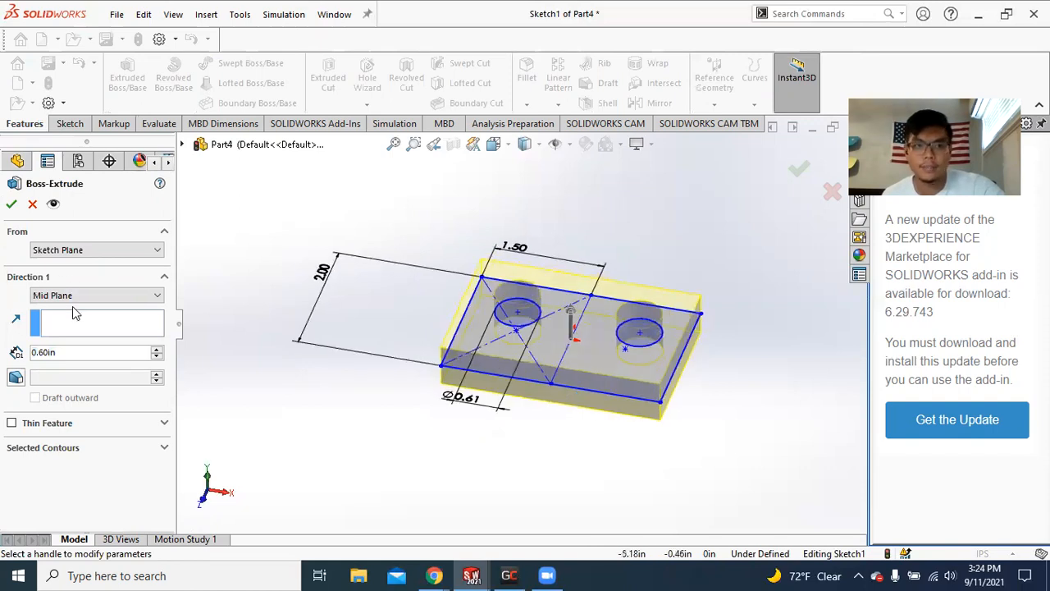
Try the Blind end condition for the plate extrusion and examine its preview.
left_click(72, 297)
left_click(72, 305)
middle_click_drag(597, 253, 569, 421)
scroll(570, 335, "down", 2)
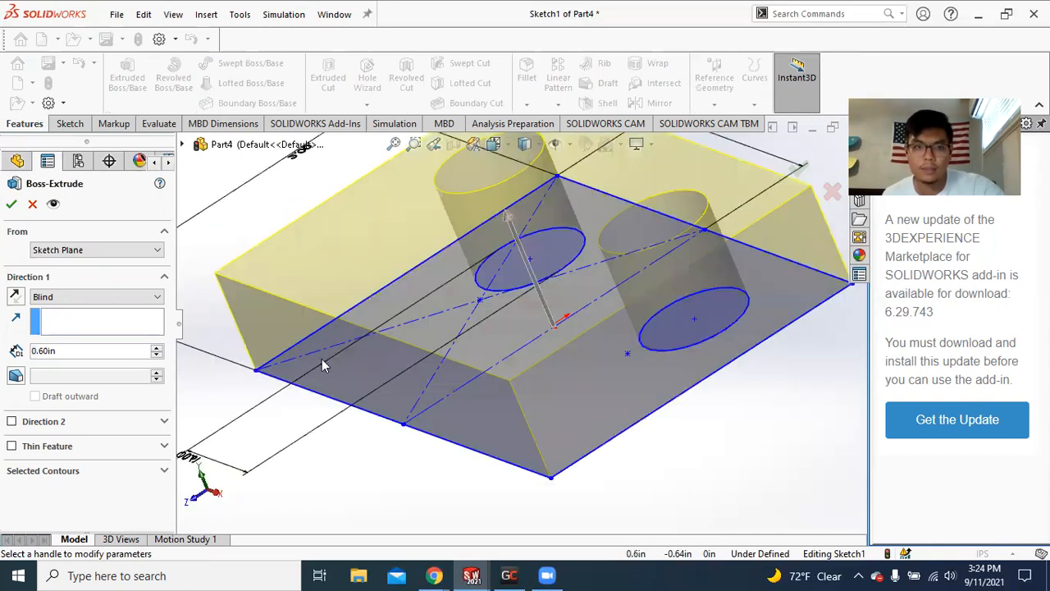
Complete the plate extrusion with the Mid Plane end condition and a depth of 0.40 in.
left_click(77, 298)
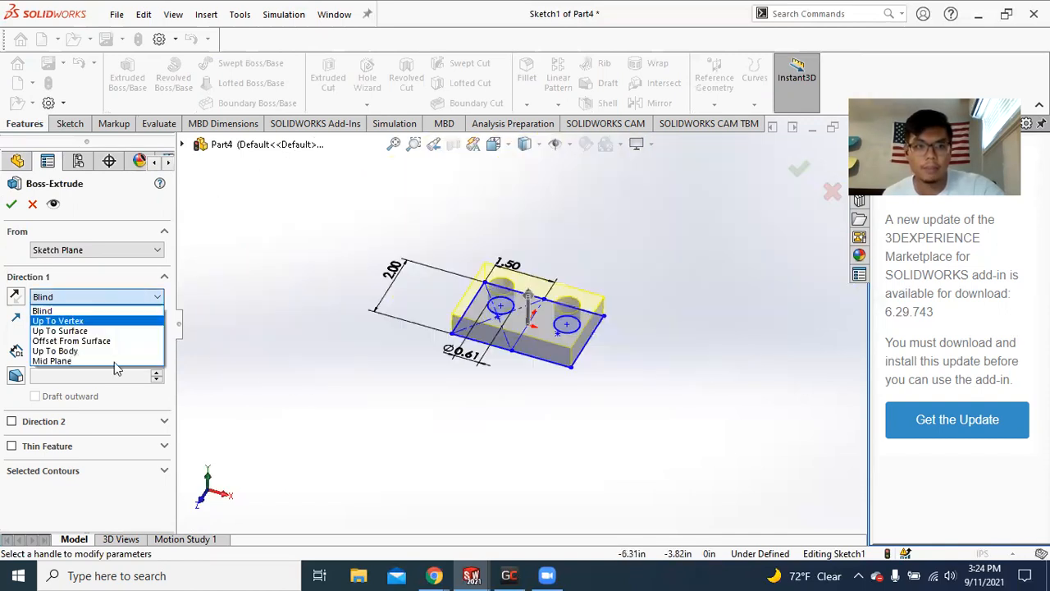
left_click(114, 361)
left_click(157, 358)
left_click(157, 358)
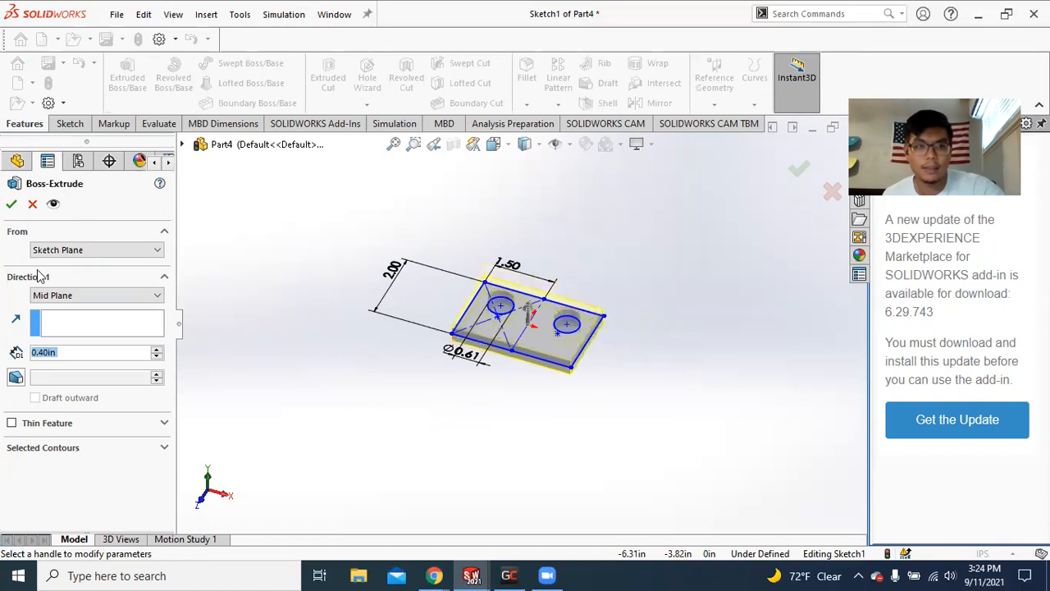
left_click(11, 204)
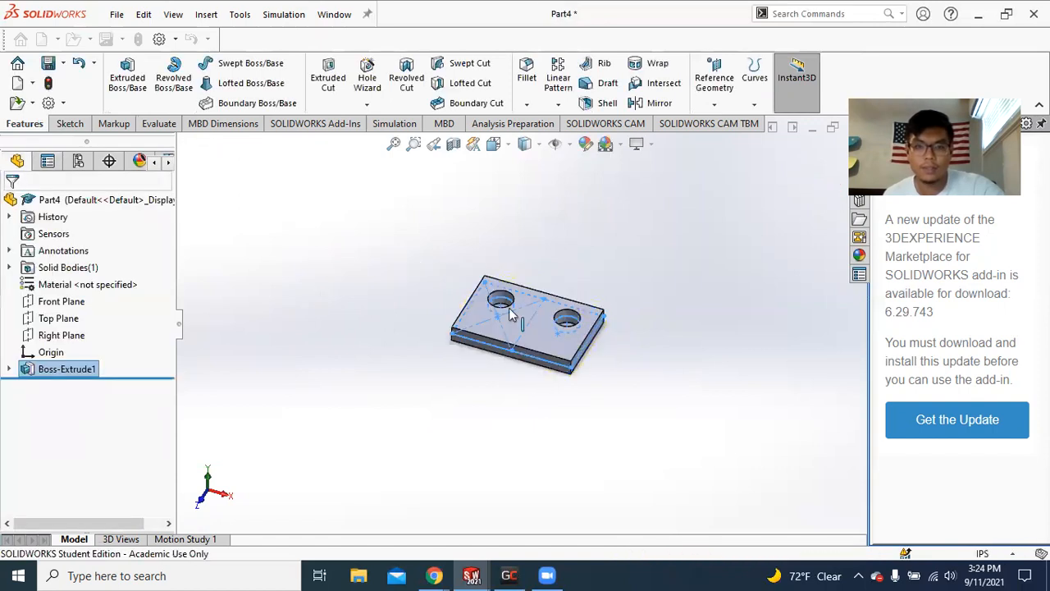
Examine the extruded plate, its base feature and its two through holes from several angles.
scroll(509, 307, "down", 3)
left_click(595, 266)
mouse_move(510, 298)
middle_mouse_down()
mouse_move(426, 223)
mouse_move(544, 319)
mouse_move(525, 339)
middle_mouse_up()
left_click(518, 341)
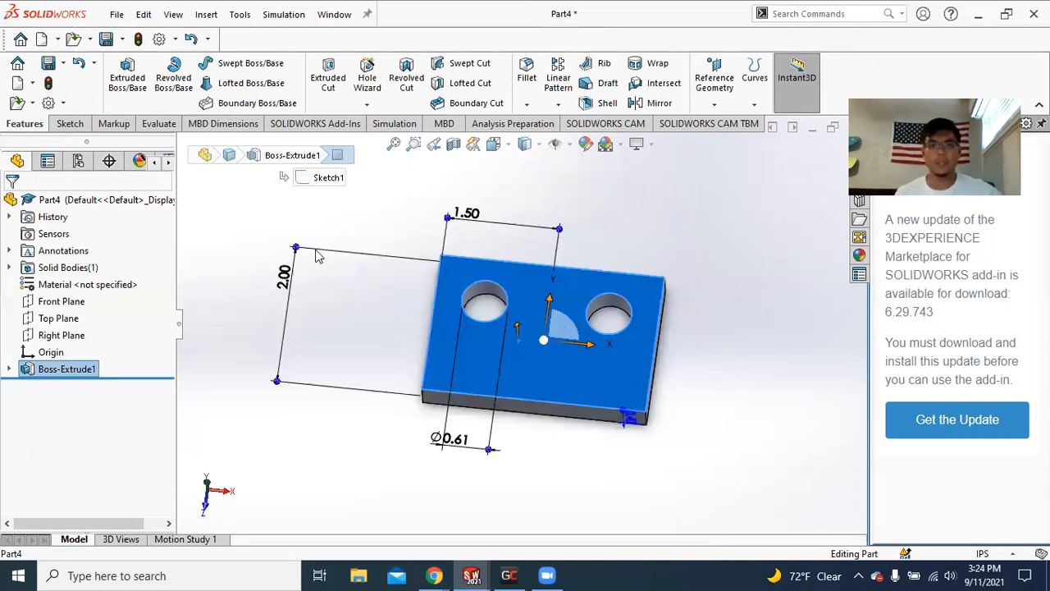
left_click(318, 256)
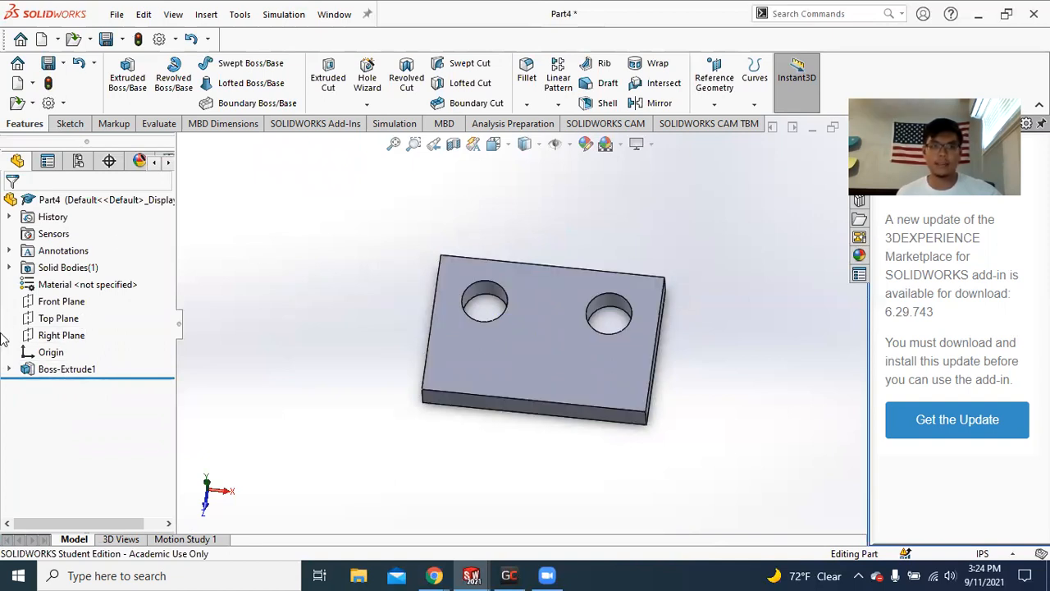
left_click(58, 371)
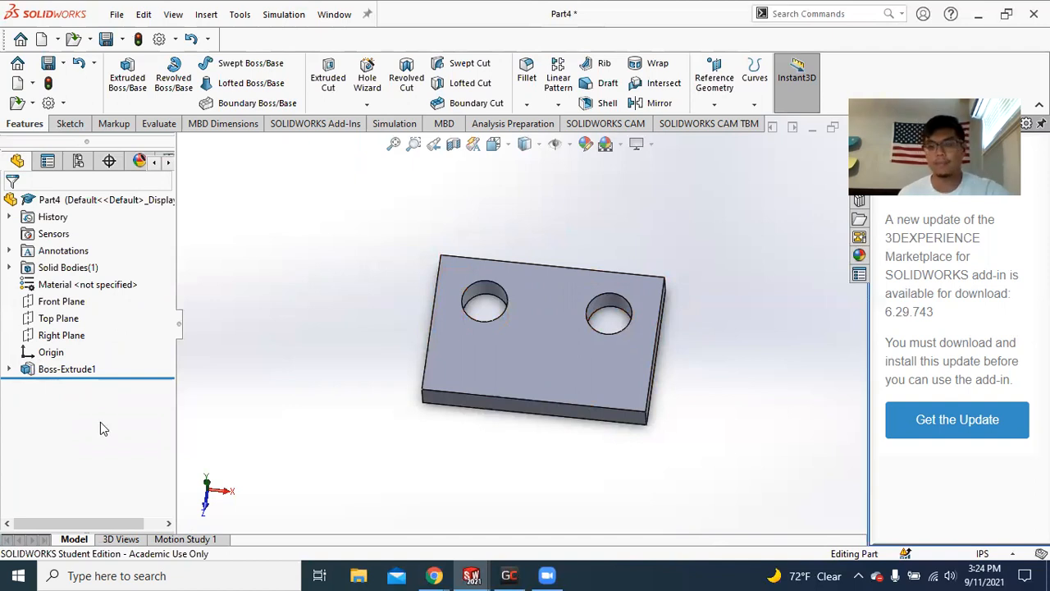
left_click(64, 370)
left_click(69, 399)
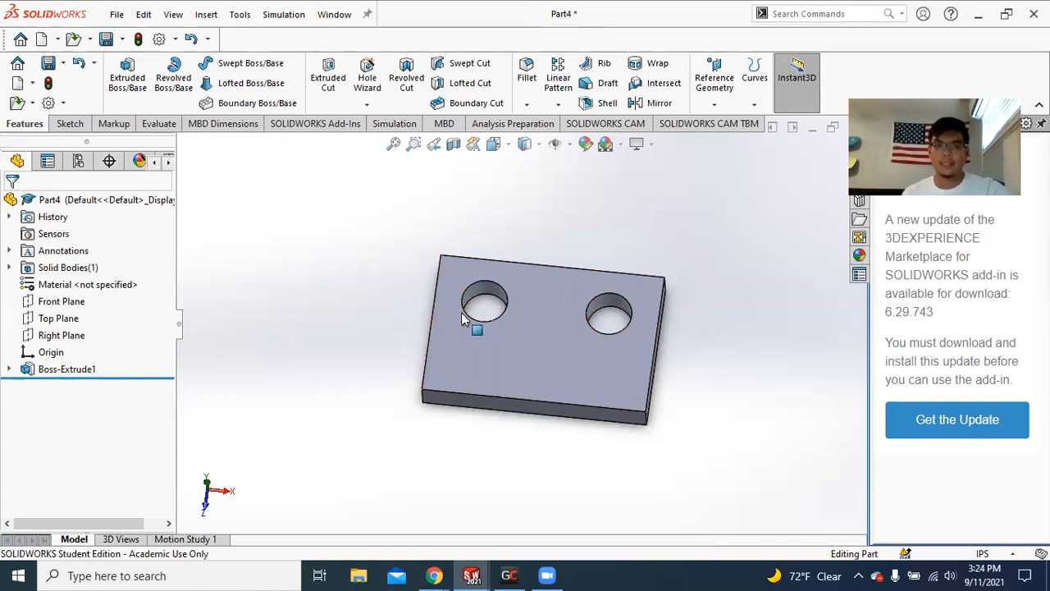
middle_click_drag(528, 303, 572, 352)
middle_click_drag(472, 317, 481, 307)
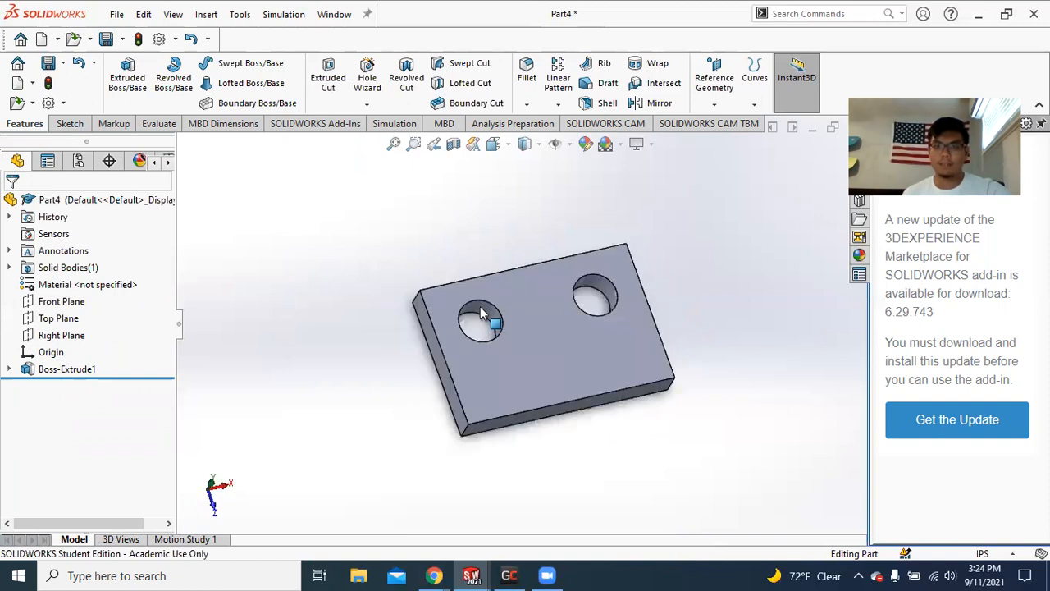
left_click(482, 313)
scroll(392, 304, "down", 2)
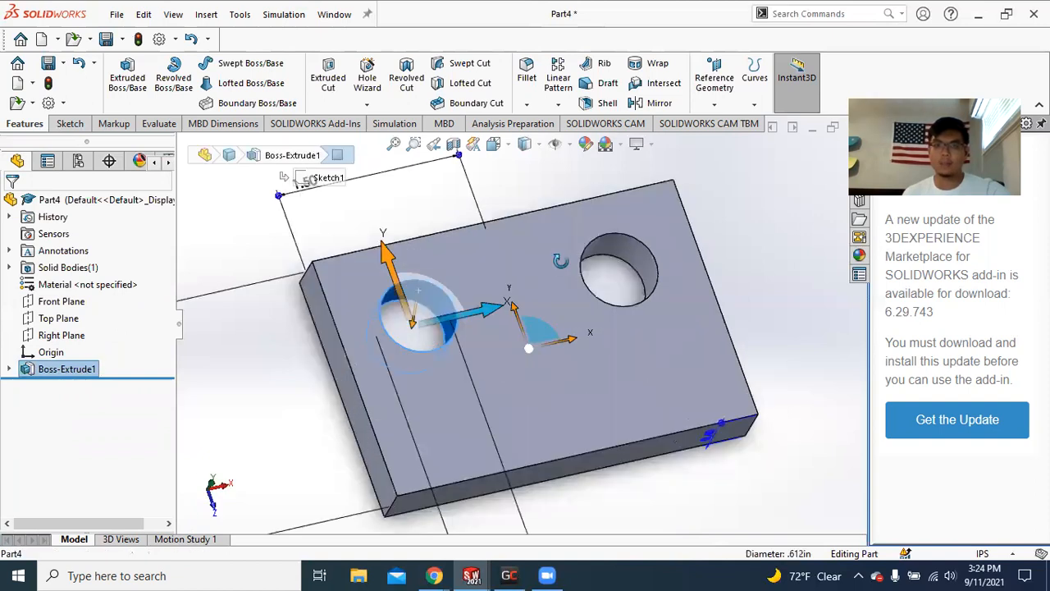
key("ctrl+1")
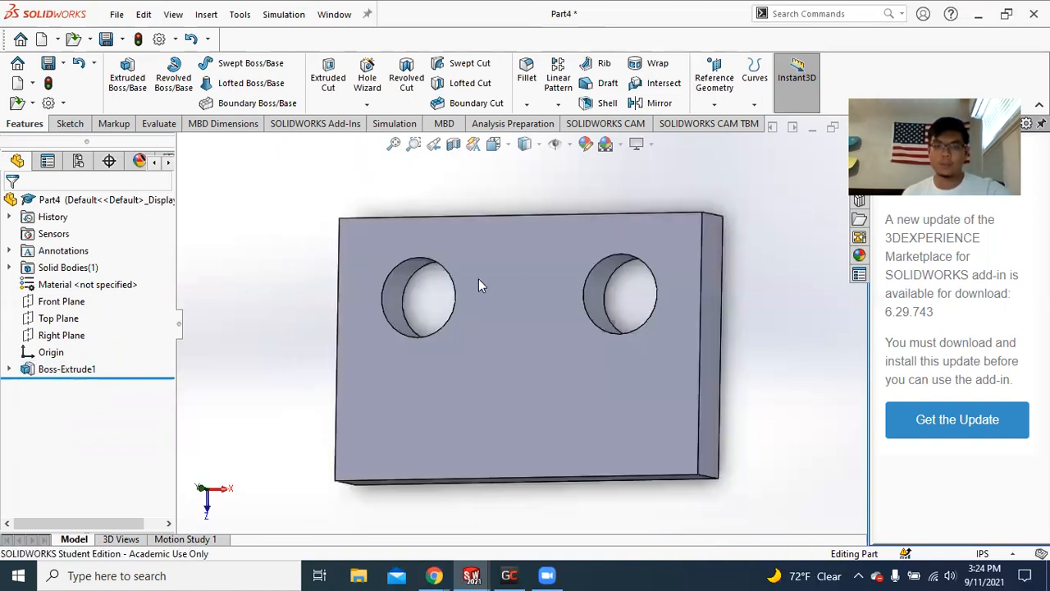
scroll(480, 285, "up", 3)
Create a sketch on the plate's large face and convert the left hole's edge into a sketch circle.
double_click(451, 302)
left_click(448, 297)
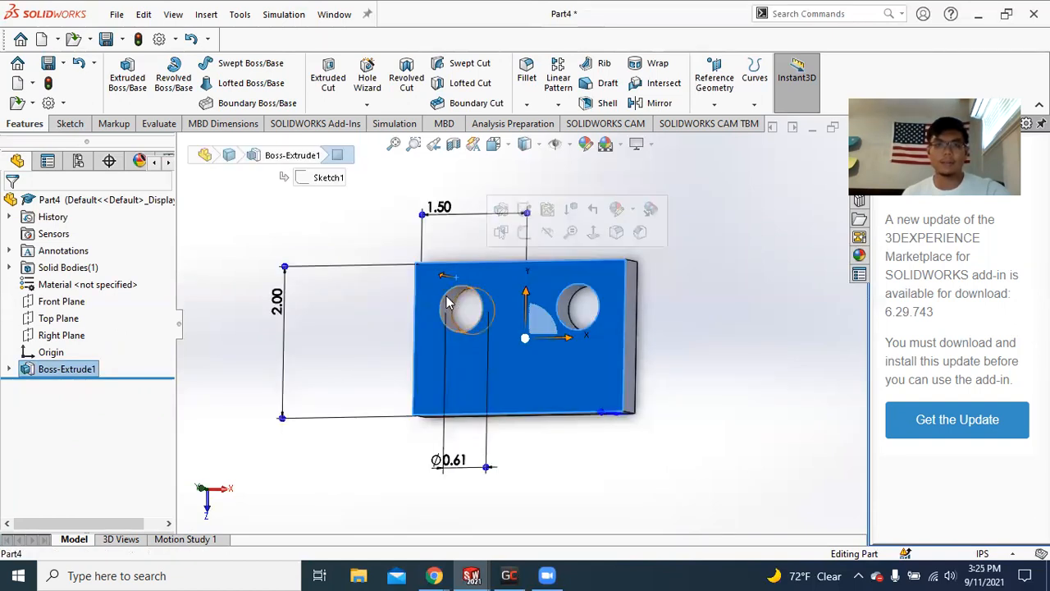
left_click(70, 123)
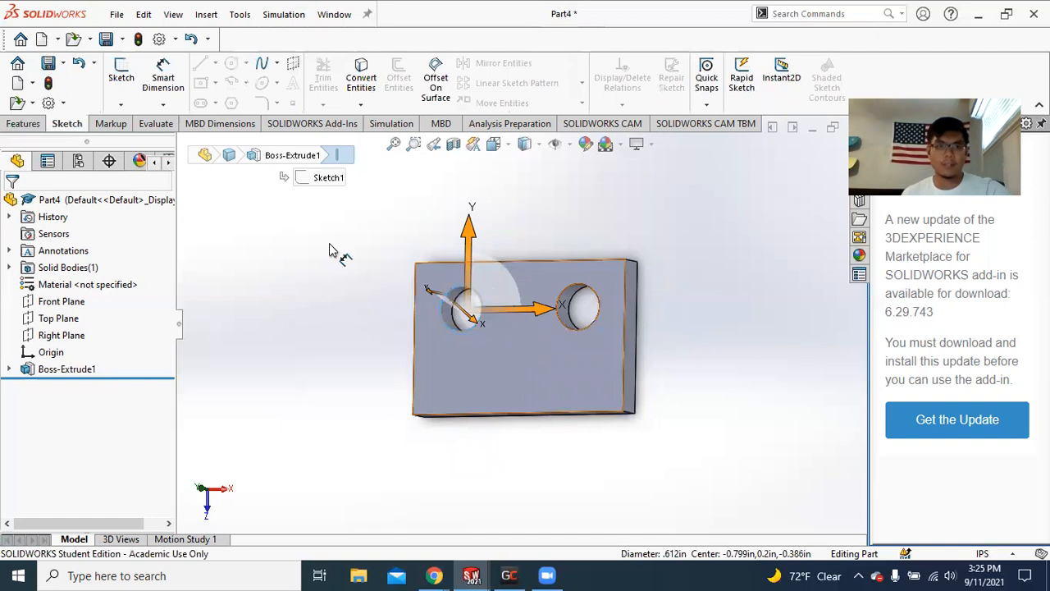
left_click(498, 365)
left_click(121, 71)
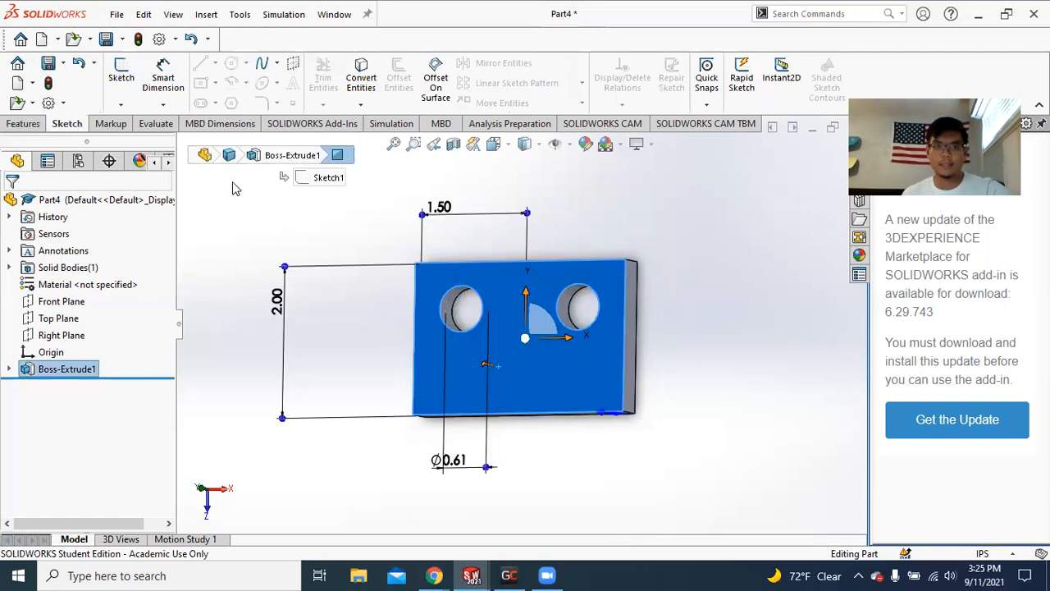
left_click(454, 288)
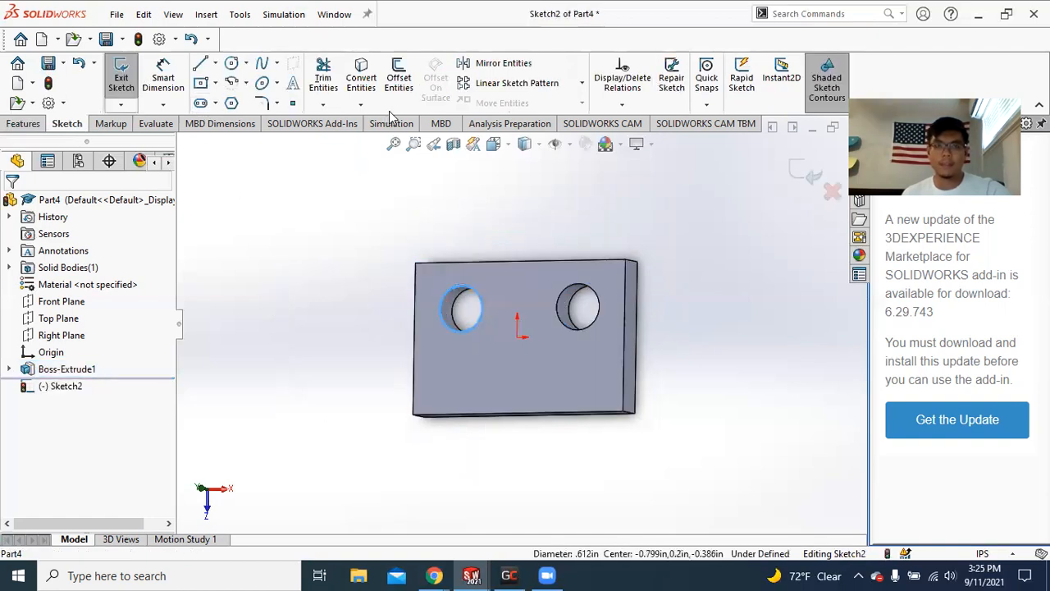
left_click(360, 82)
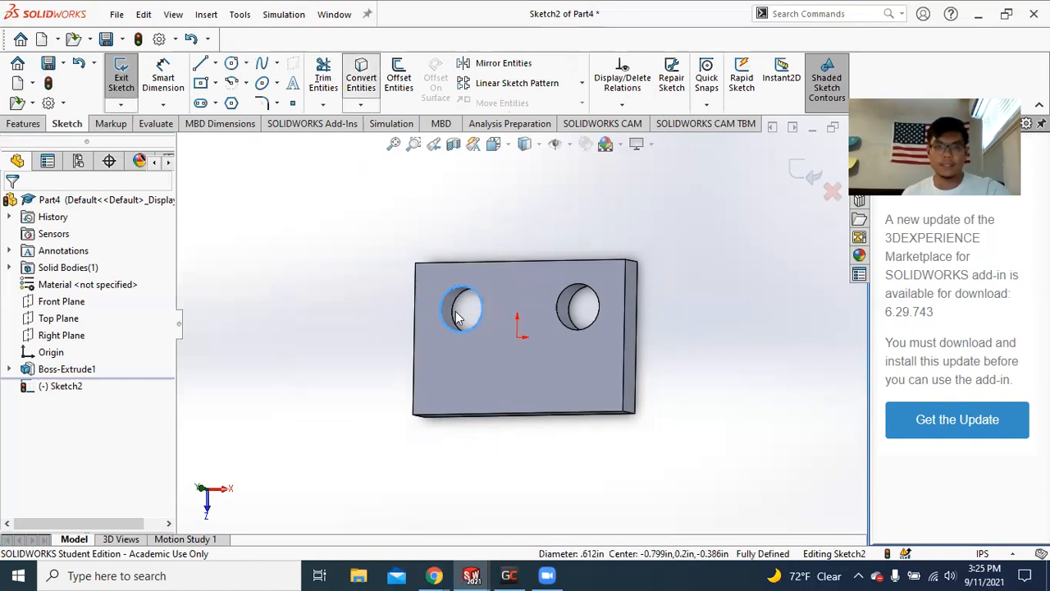
Extrude the converted circle 0.40 in Blind in the reversed direction to fill the left hole.
left_click(122, 80)
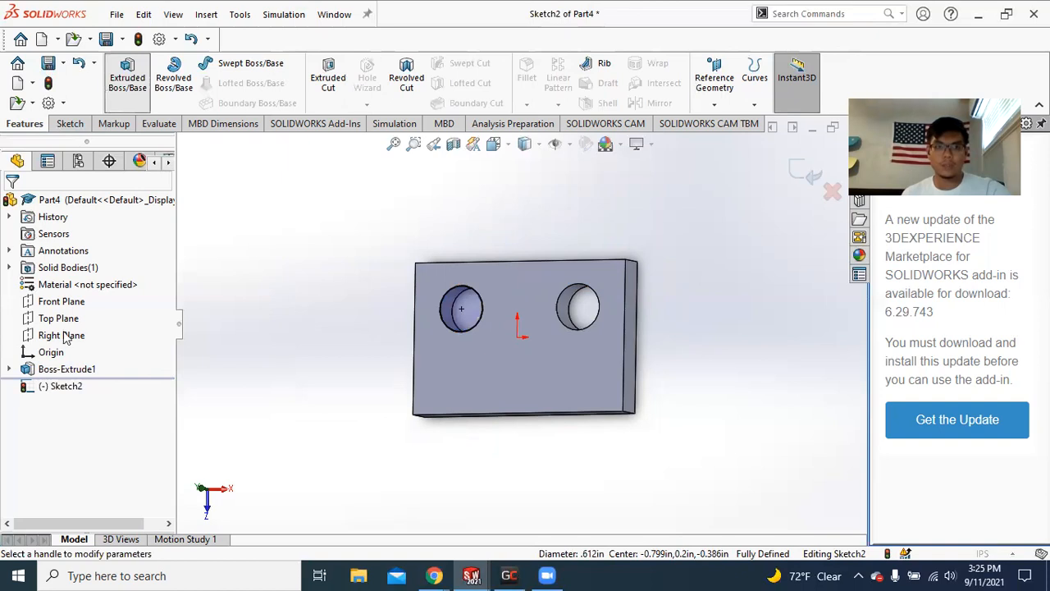
left_click(63, 301)
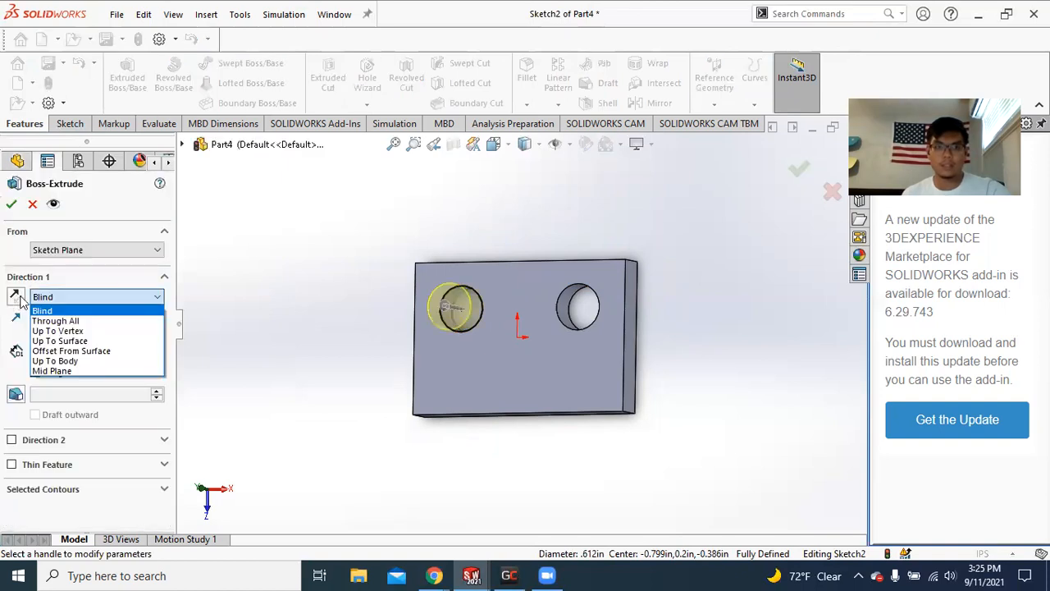
left_click(49, 308)
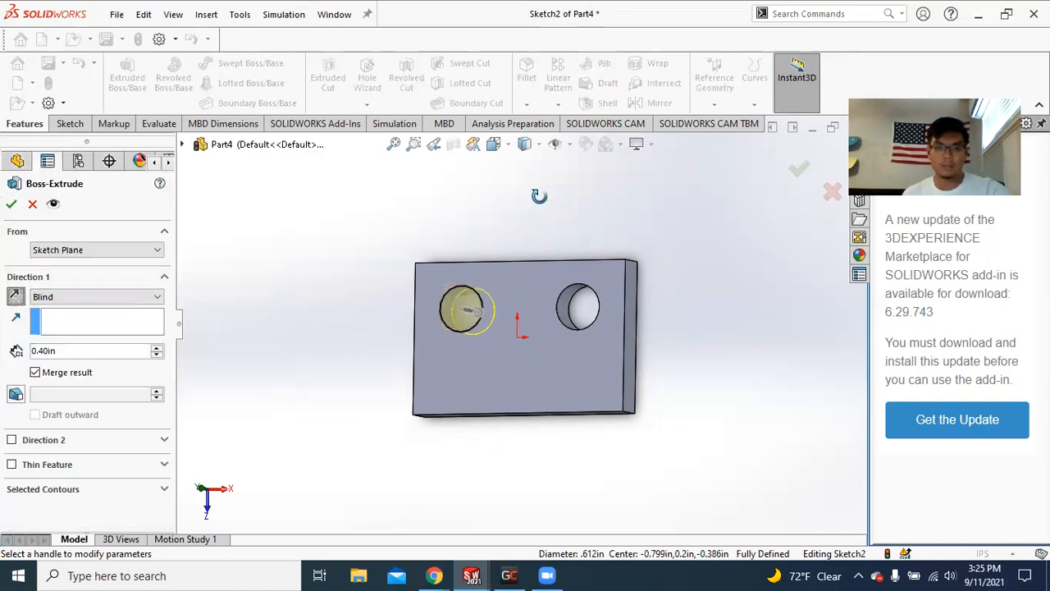
left_click(10, 203)
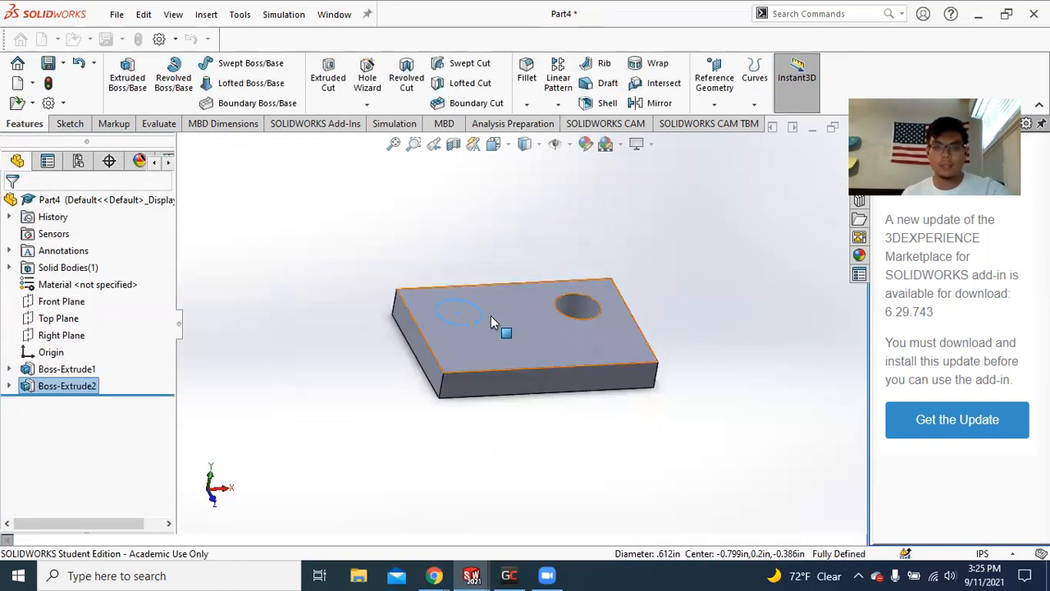
scroll(497, 345, "down", 5)
middle_click_drag(499, 356, 454, 280)
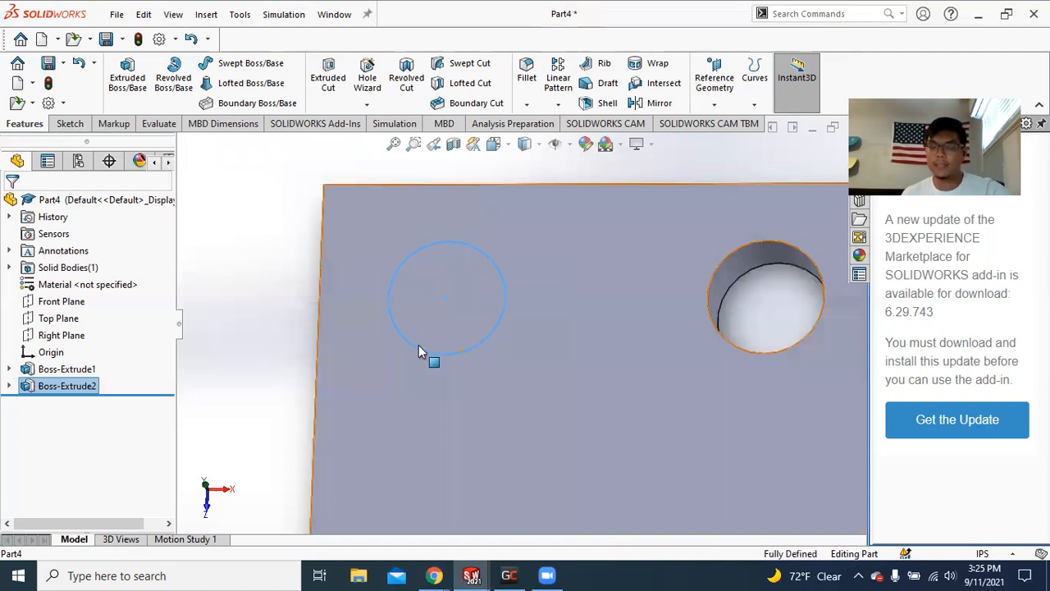
key("f")
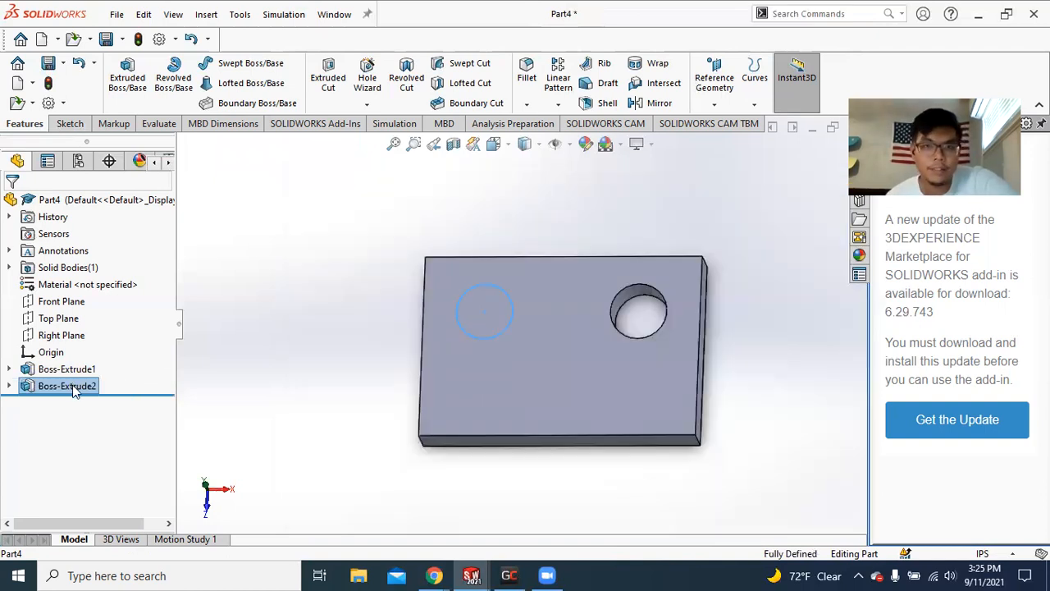
Delete the extrusion that fills the left hole.
left_click(73, 391)
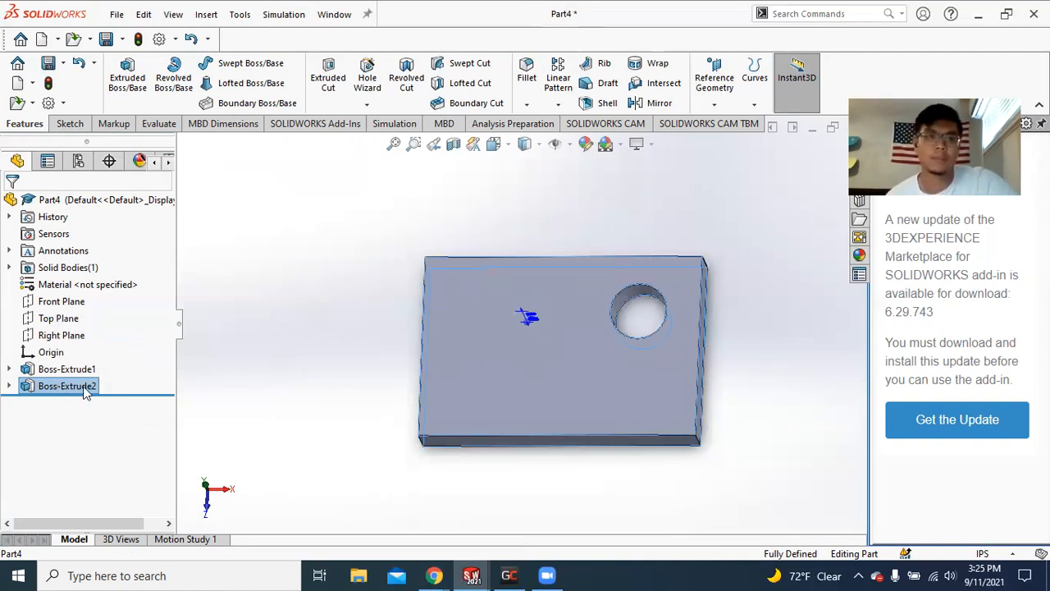
right_click(78, 386)
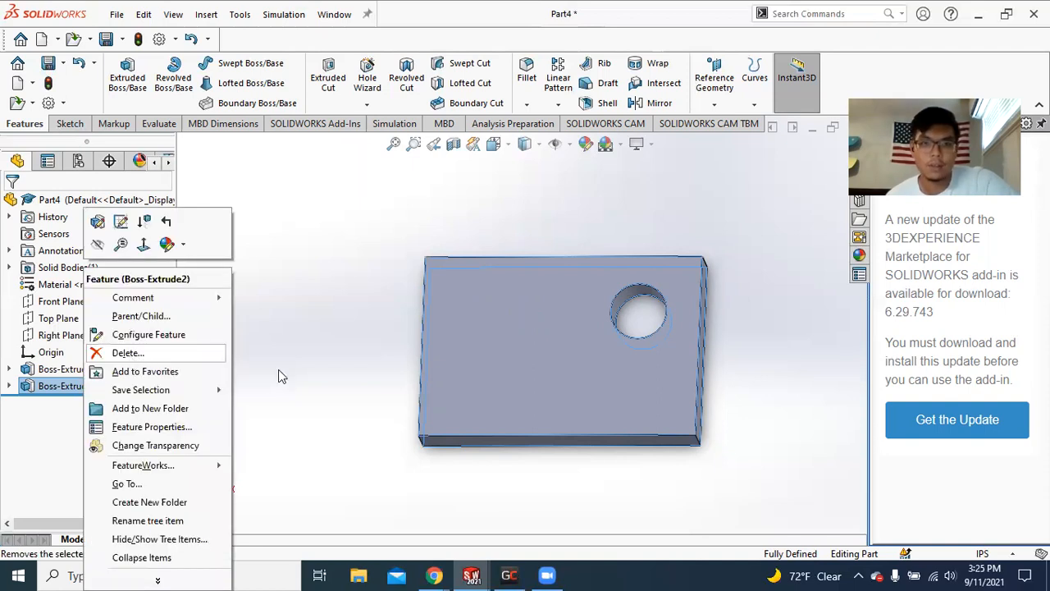
left_click(124, 352)
key("Return")
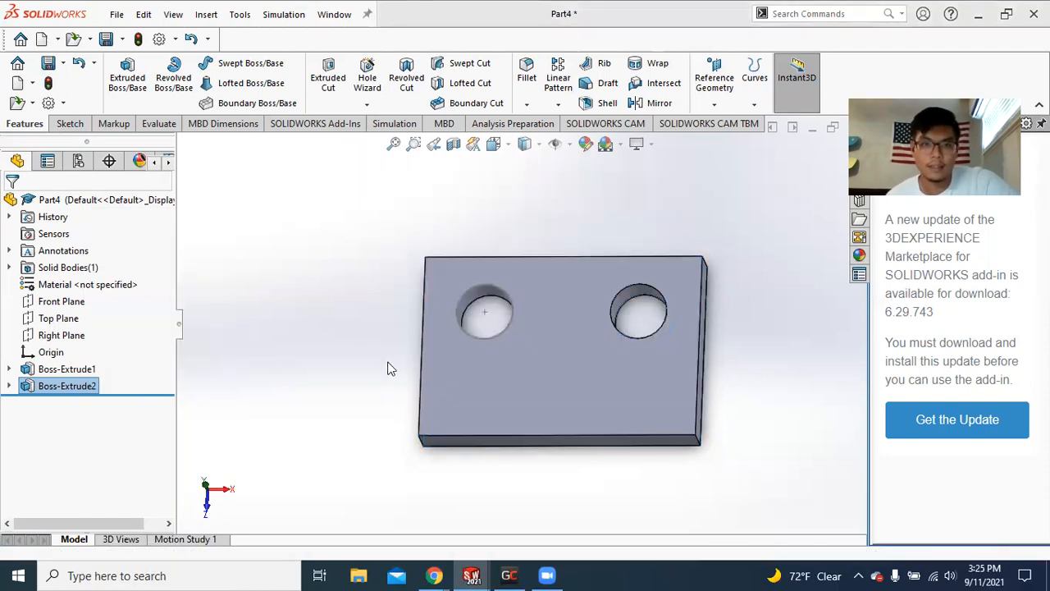
Reopen the base extrusion's sketch, delete the left hole's circle and rebuild the part.
left_click(61, 371)
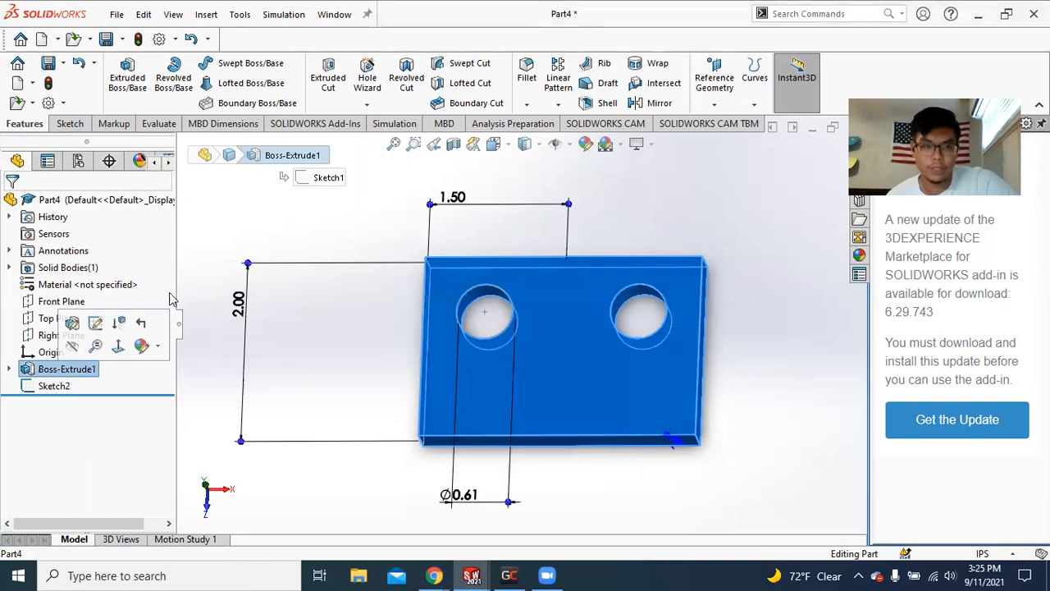
left_click(93, 213)
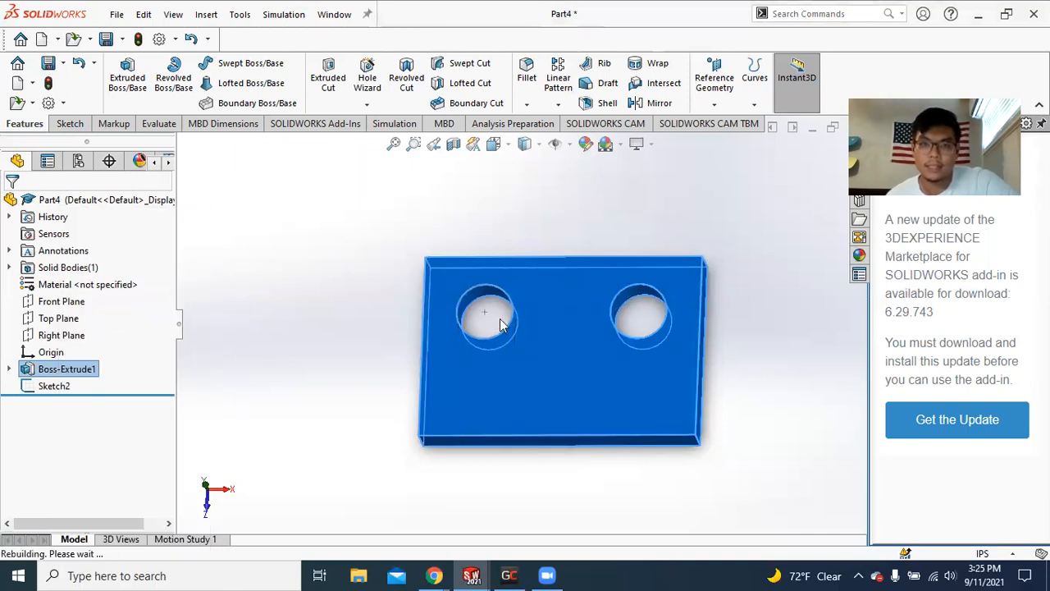
scroll(509, 365, "down", 3)
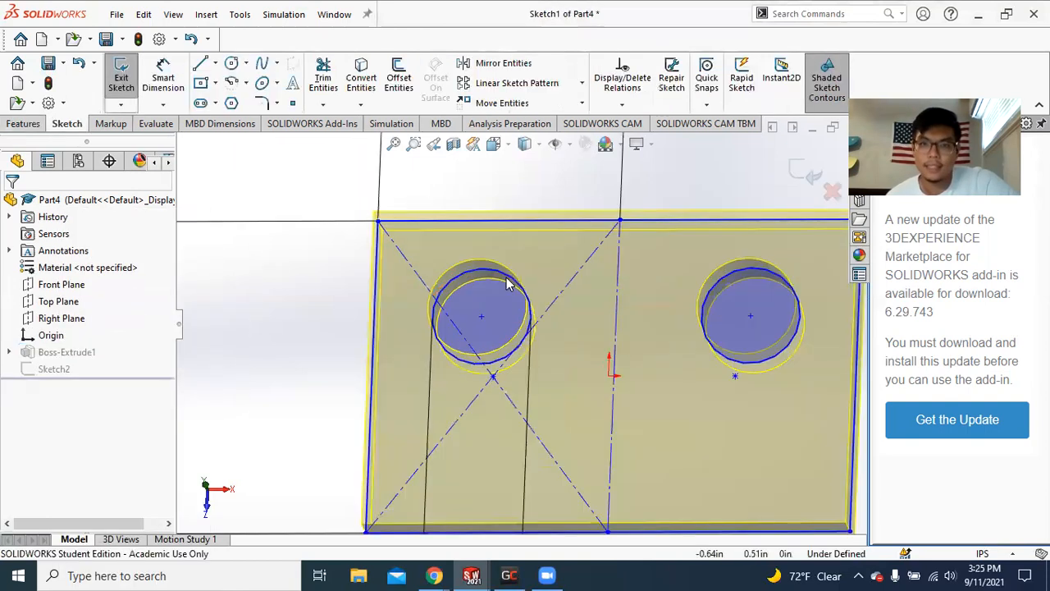
left_click(511, 373)
scroll(492, 316, "up", 4)
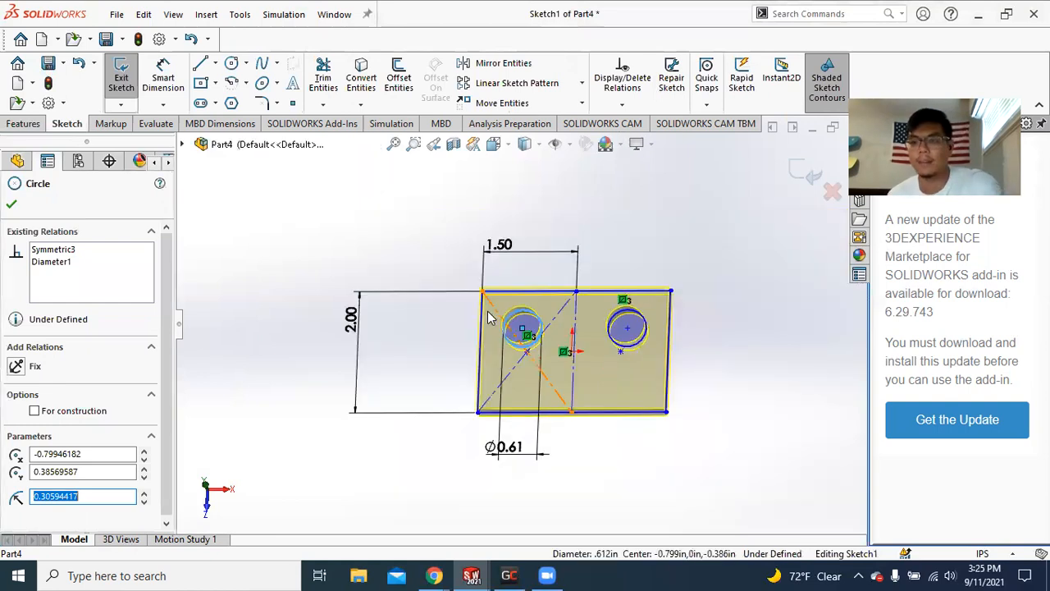
scroll(489, 318, "down", 2)
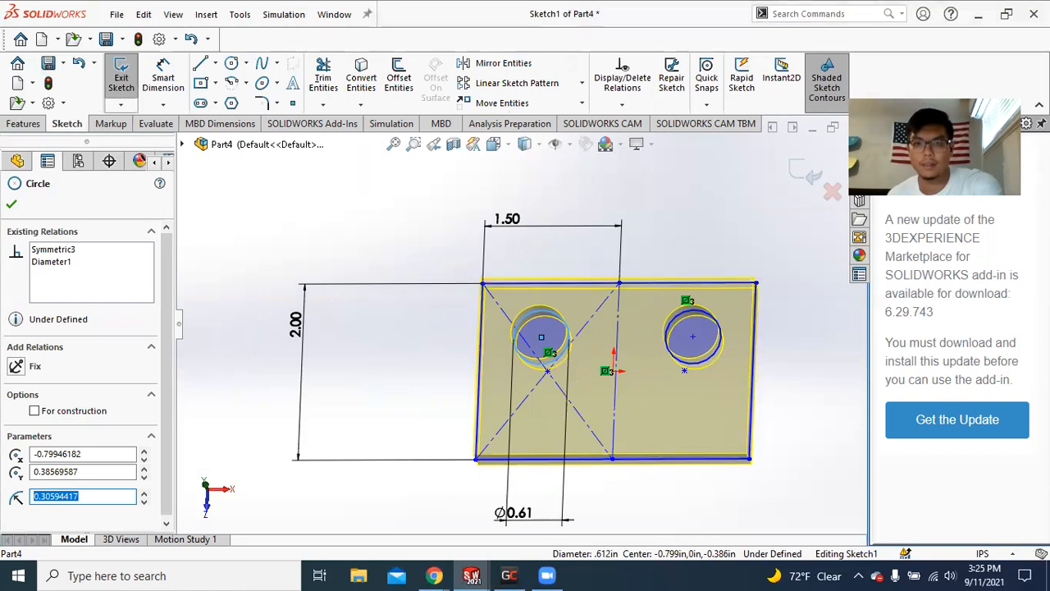
left_click(513, 348)
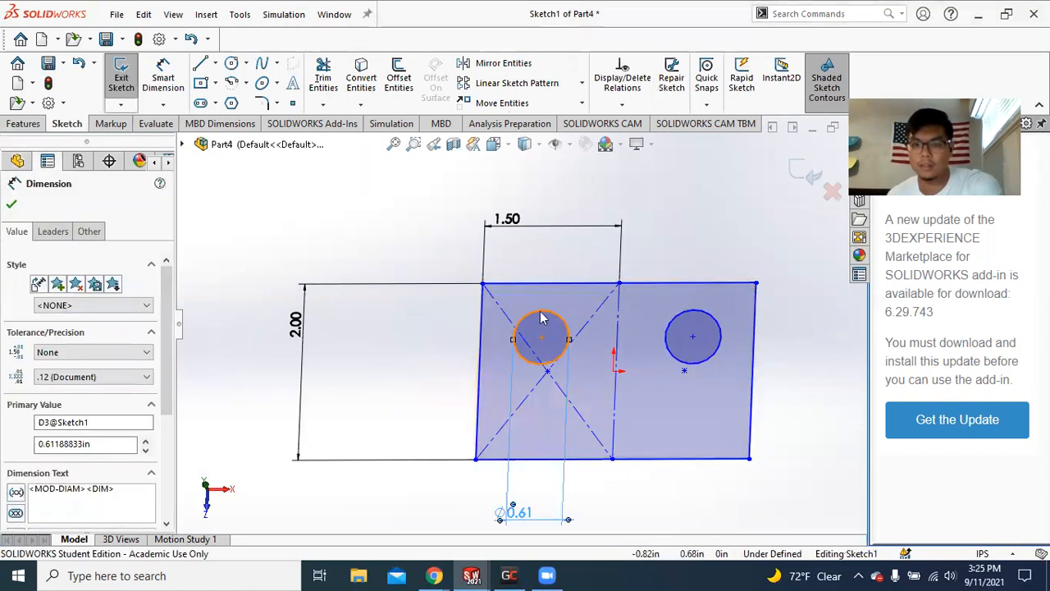
left_click(541, 318)
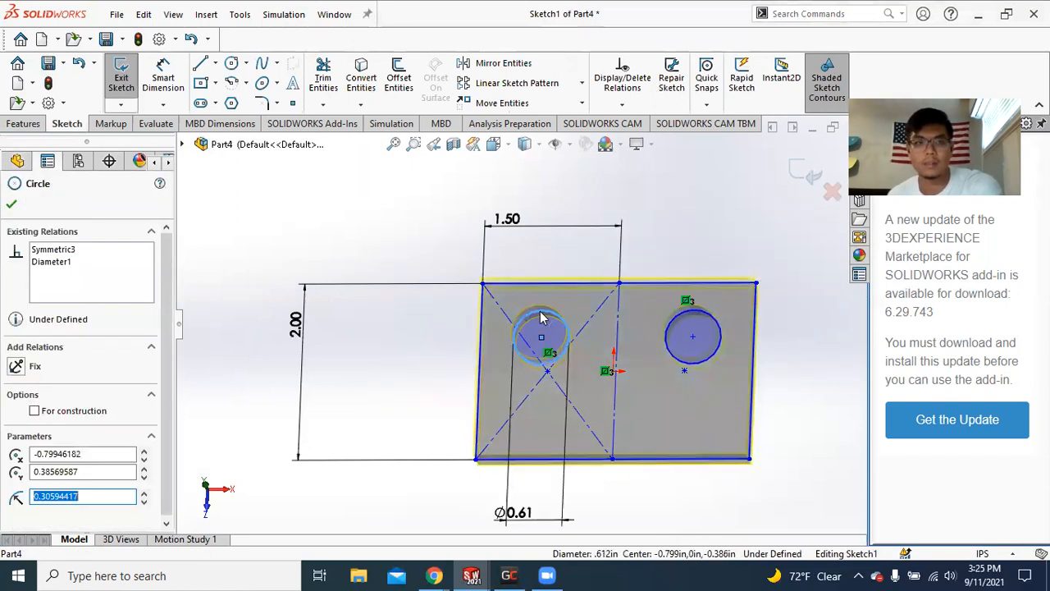
key("Delete")
left_click(440, 290)
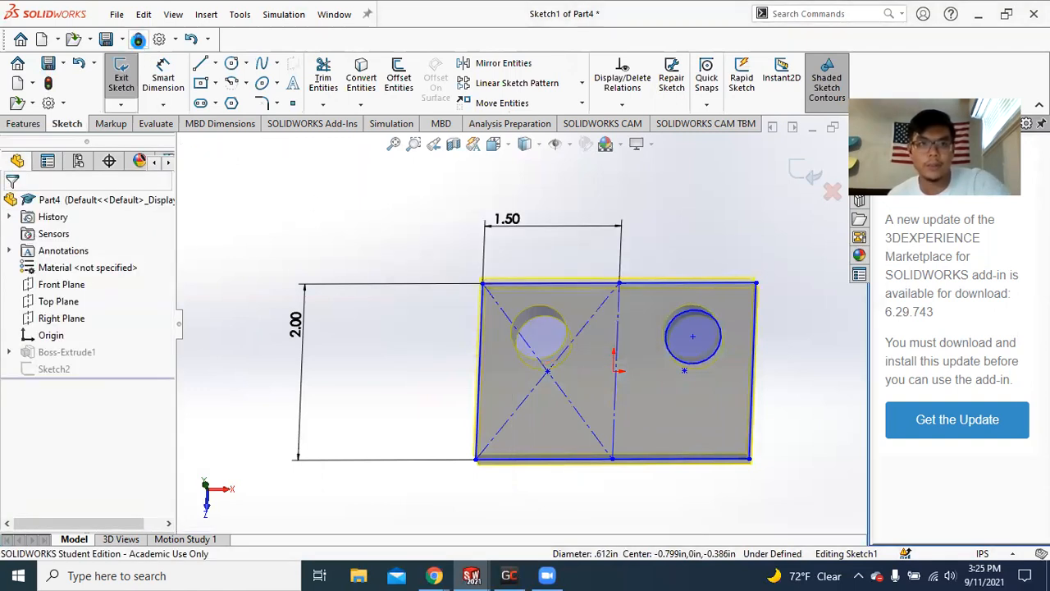
left_click(139, 40)
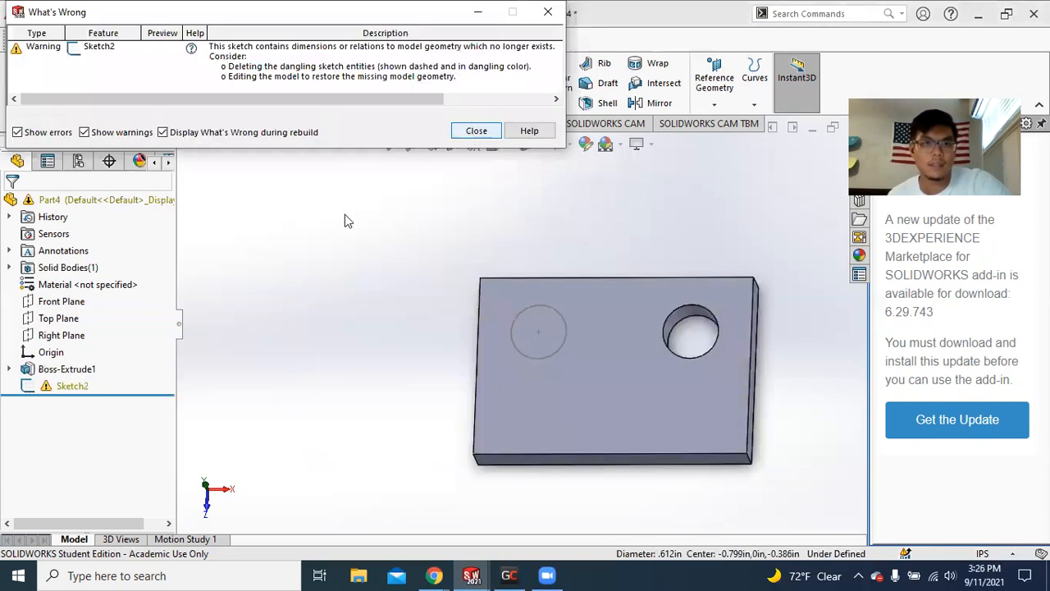
Delete the leftover Sketch2 that holds the converted left hole edge.
key("Escape")
right_click(70, 387)
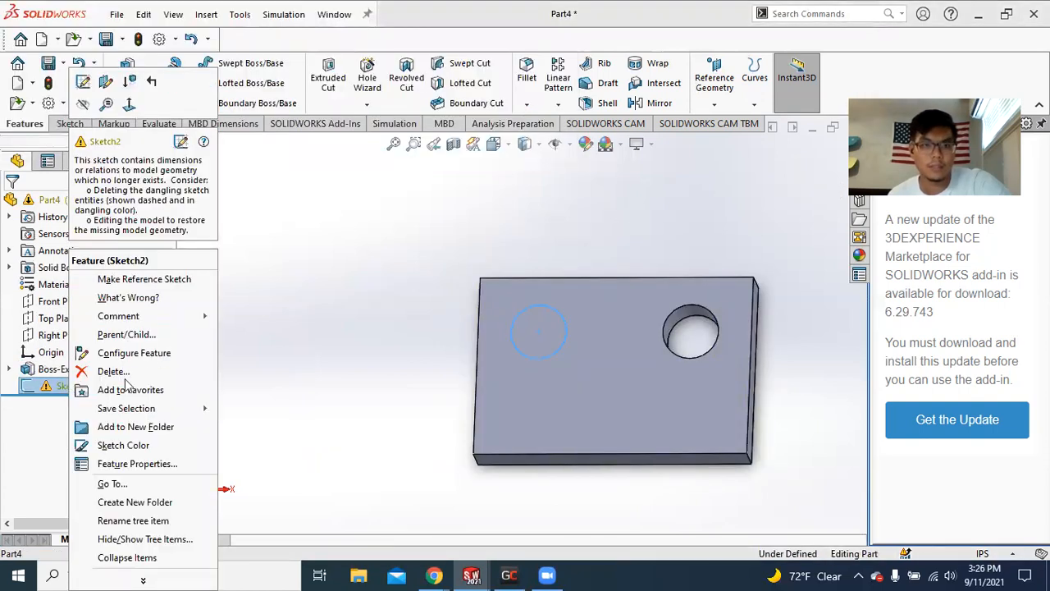
key("Return")
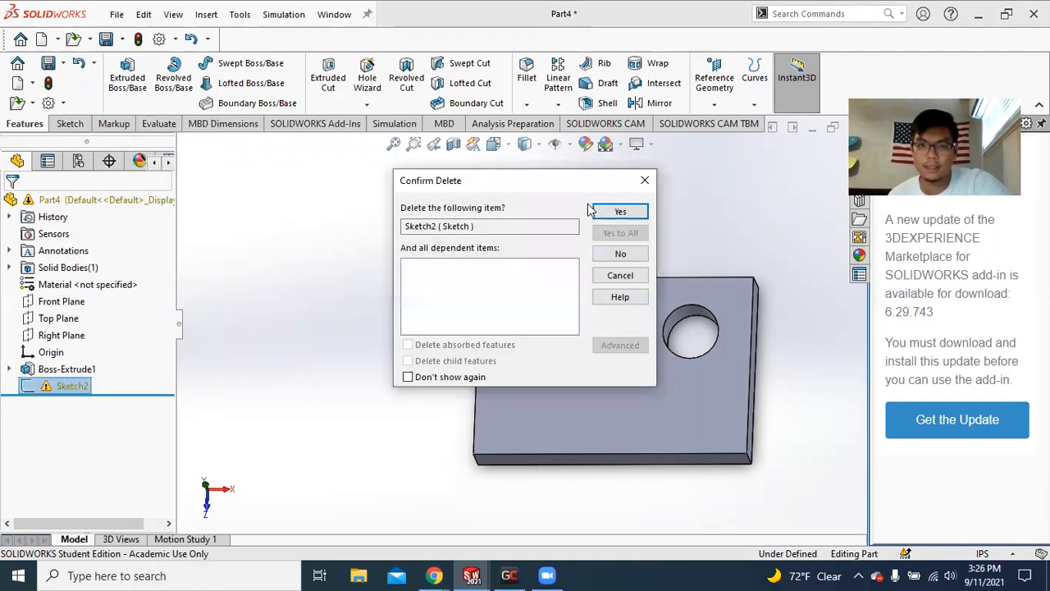
left_click(607, 211)
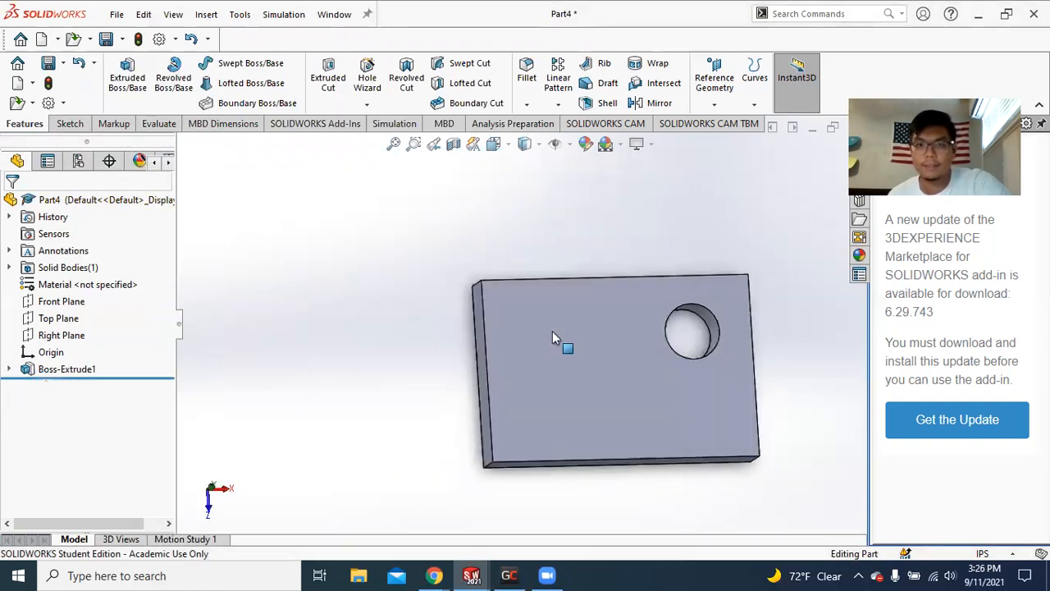
left_click(552, 331)
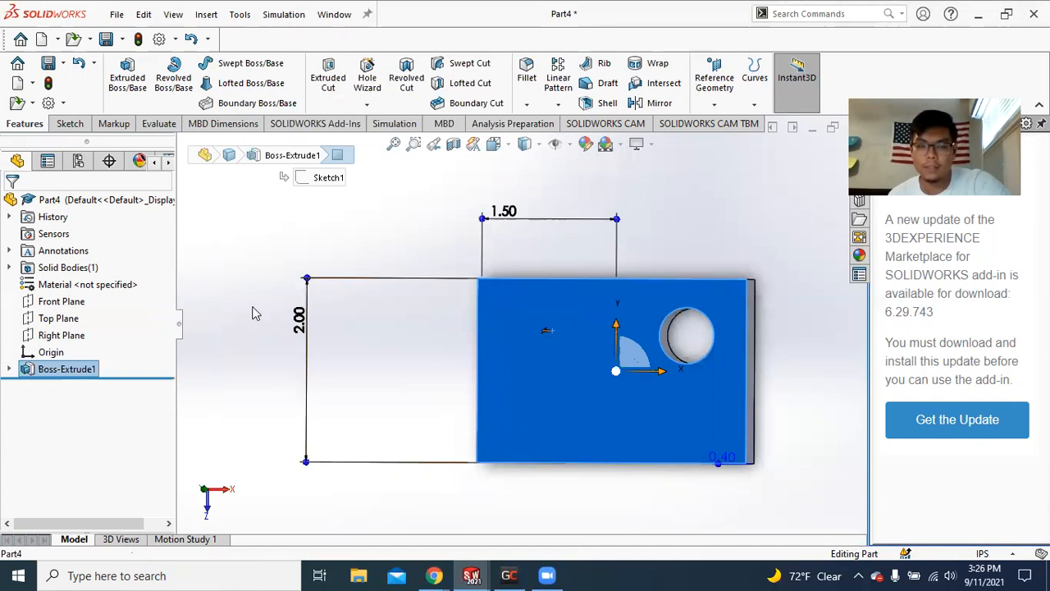
left_click(255, 315)
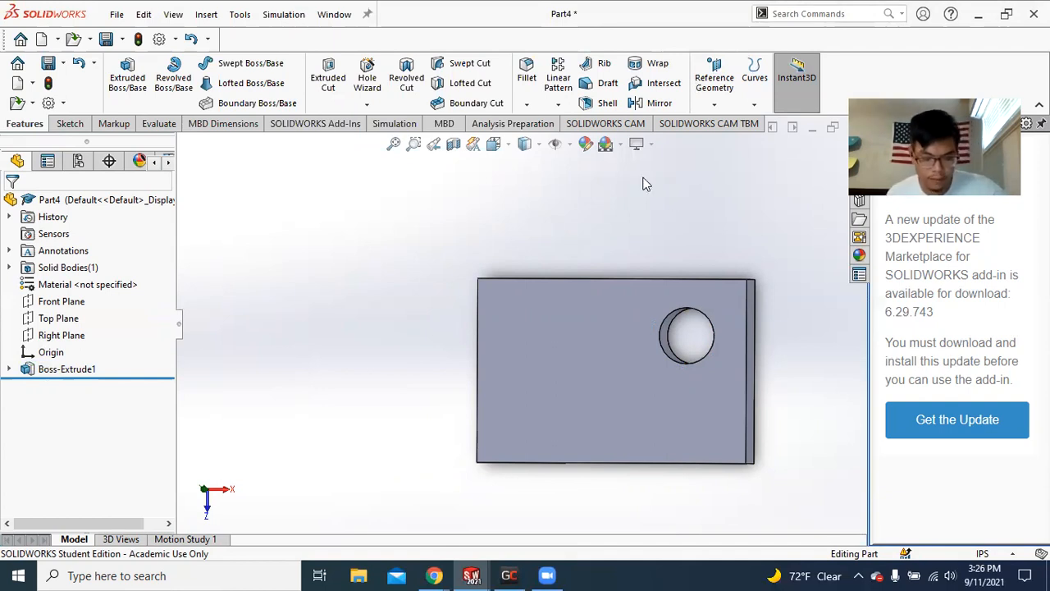
middle_click_drag(640, 352, 658, 299)
middle_click_drag(216, 288, 272, 324)
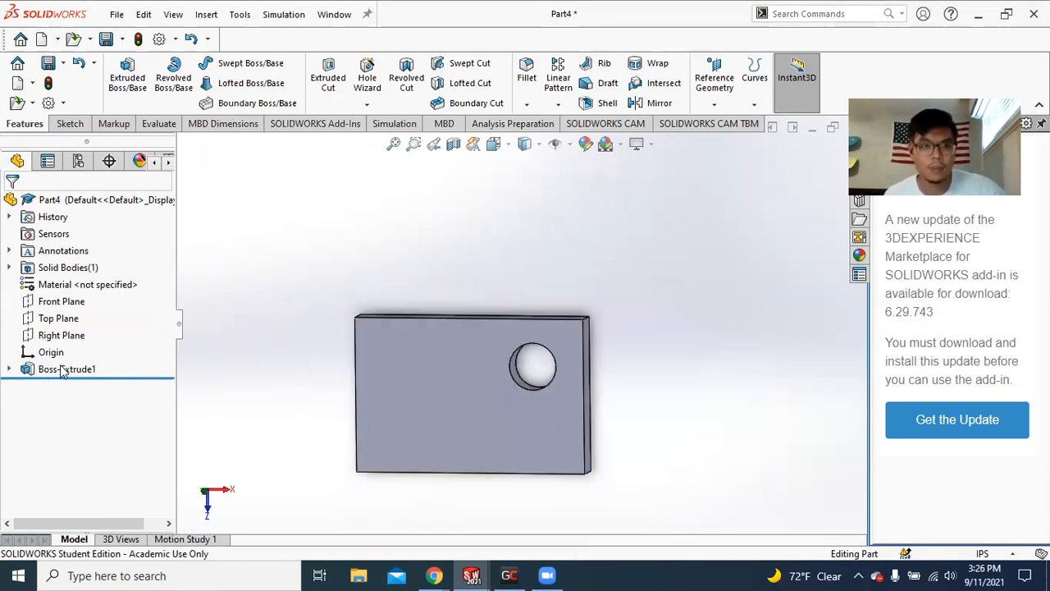
Reopen the base extrusion's sketch and draw a circle about 0.74 in in diameter in the upper part of the plate's left half.
left_click(9, 370)
right_click(74, 386)
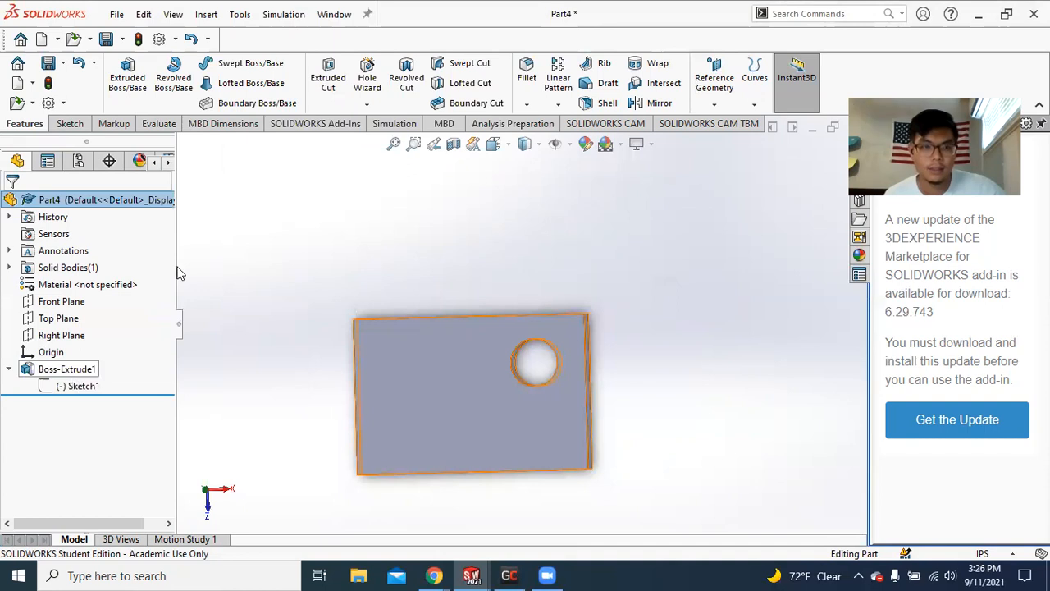
left_click(90, 277)
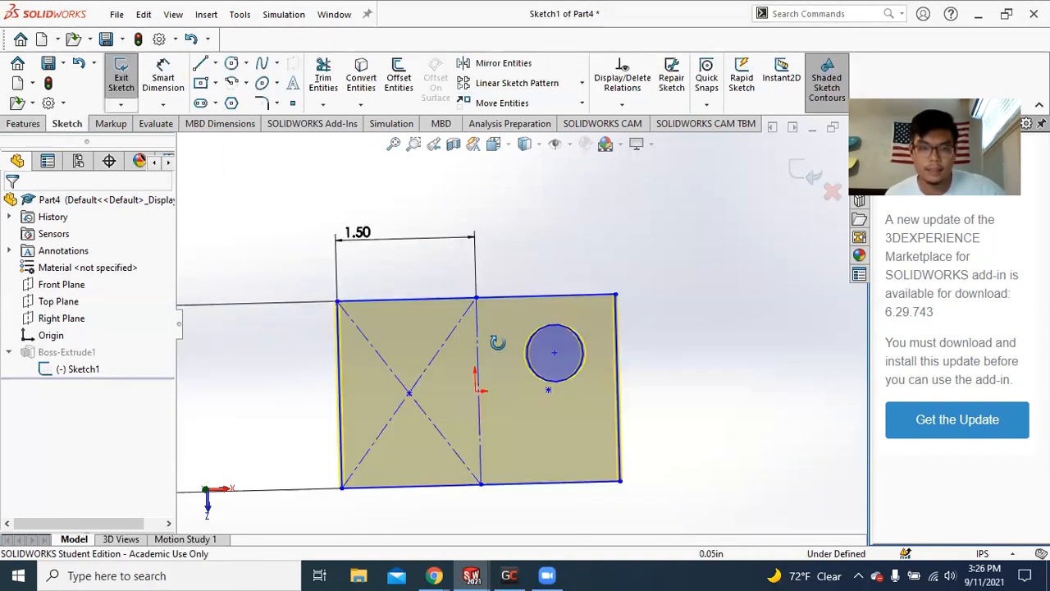
middle_click_drag(495, 342, 484, 322)
left_click(231, 63)
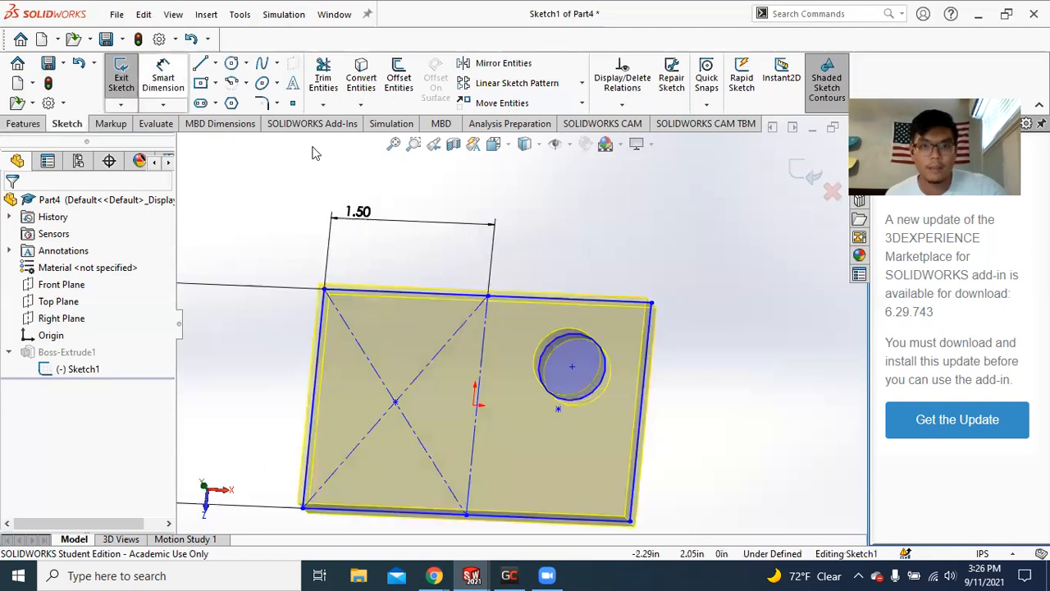
left_click(393, 359)
left_click(391, 321)
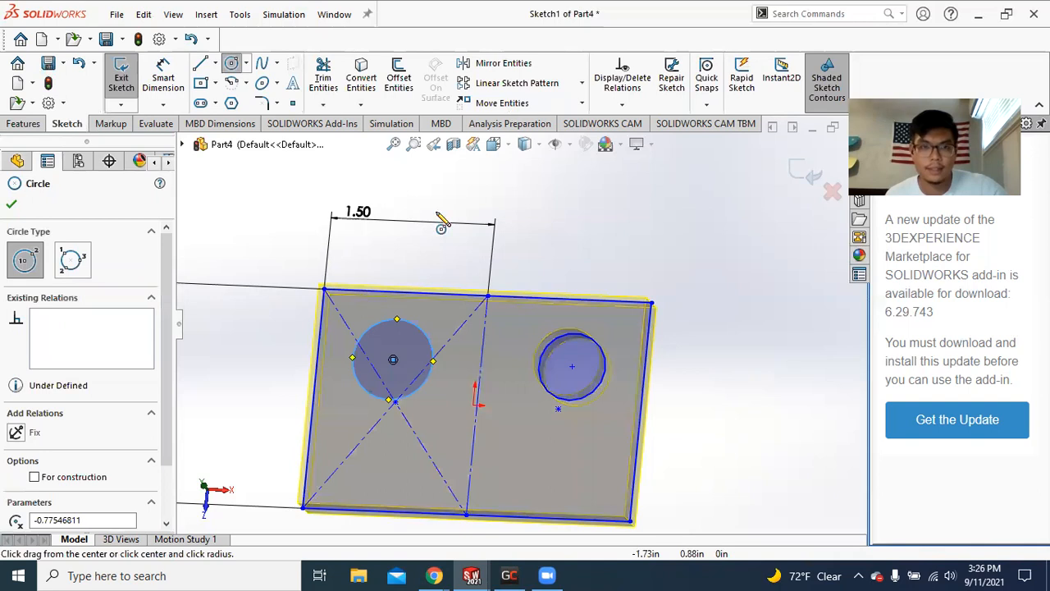
Add a diameter dimension to the new left circle.
middle_click_drag(422, 233, 455, 236)
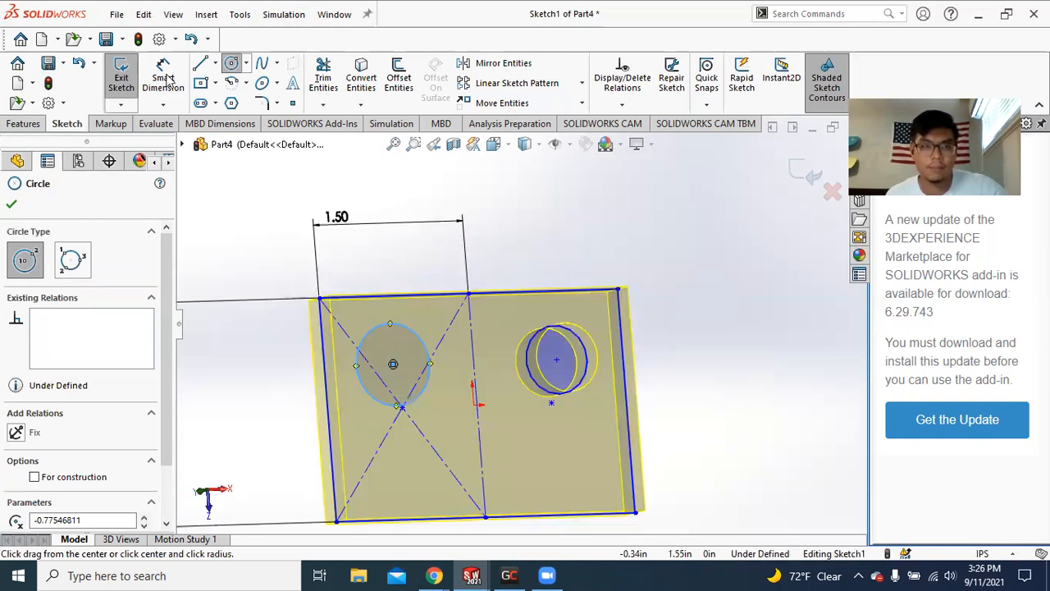
key("ctrl+8")
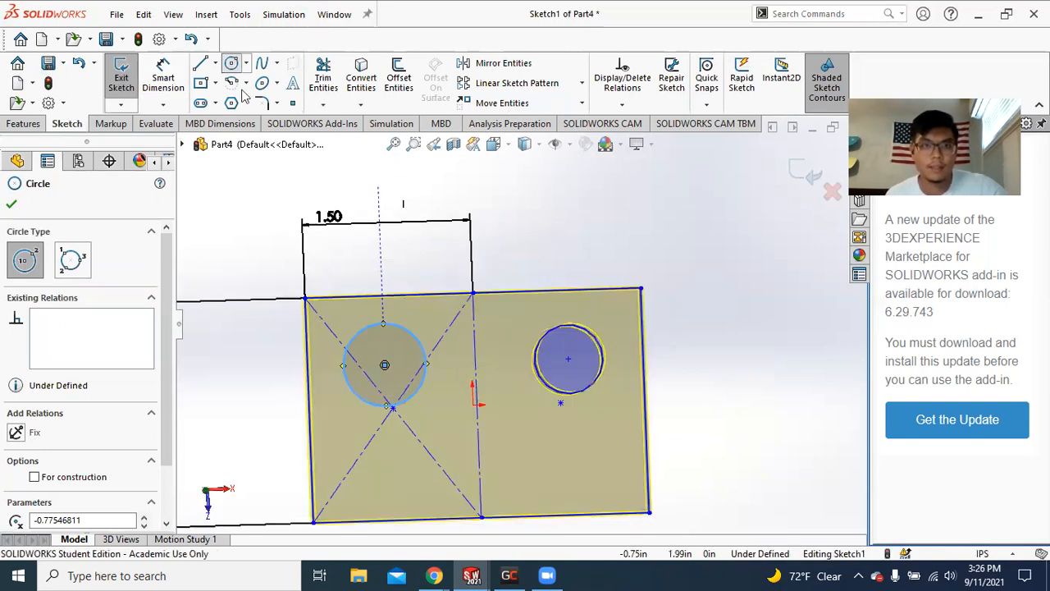
key("Escape")
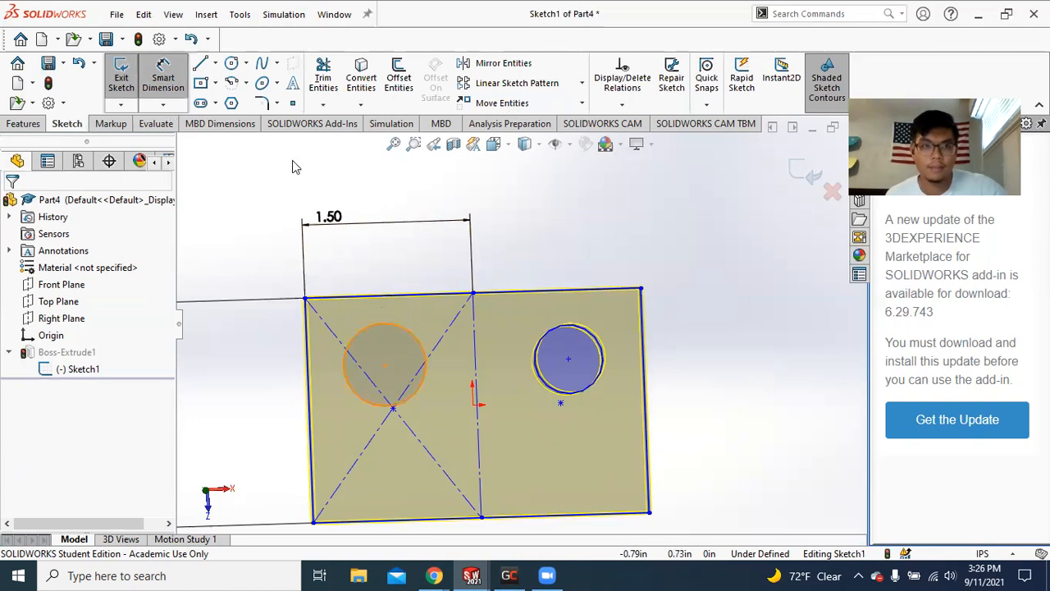
left_click(409, 334)
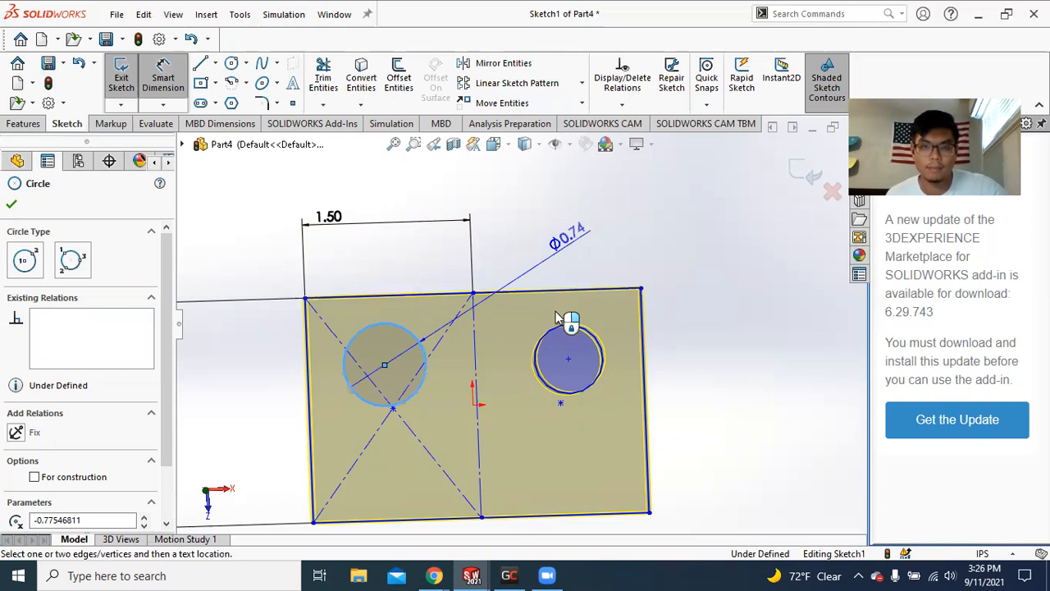
left_click(563, 192)
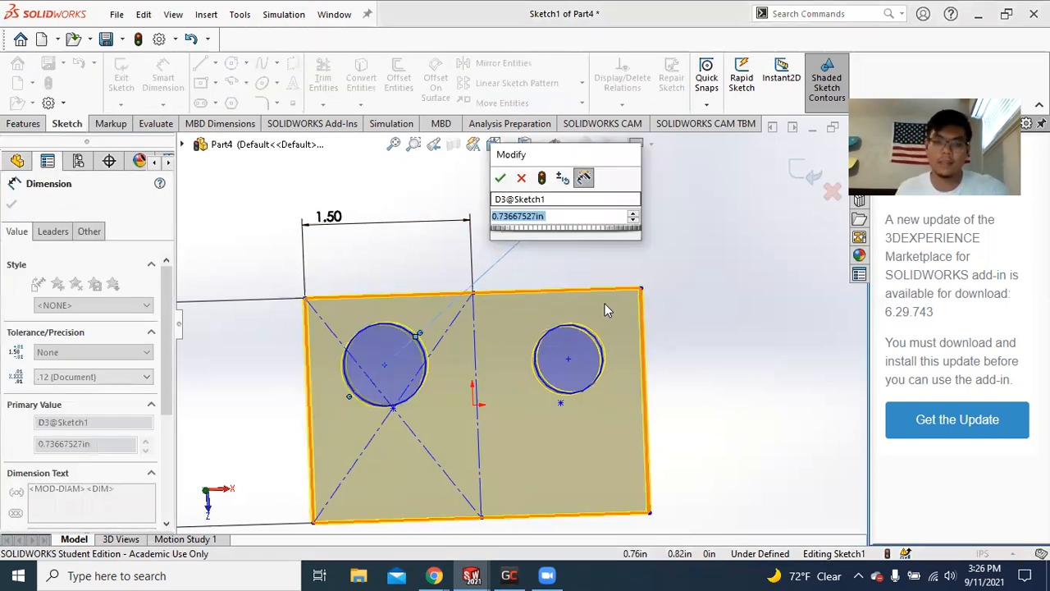
key("BackSpace")
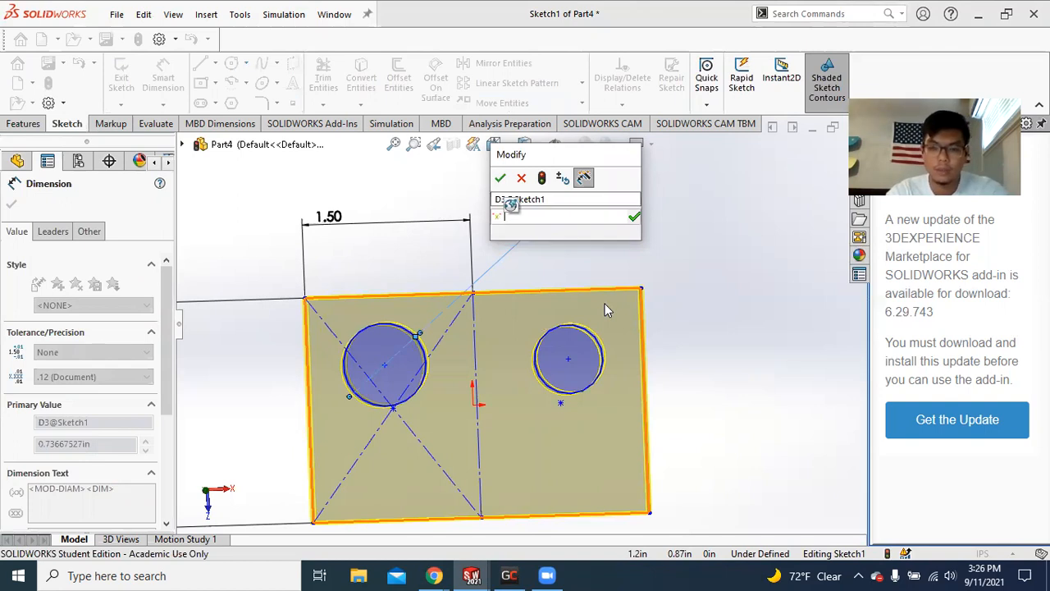
type("1")
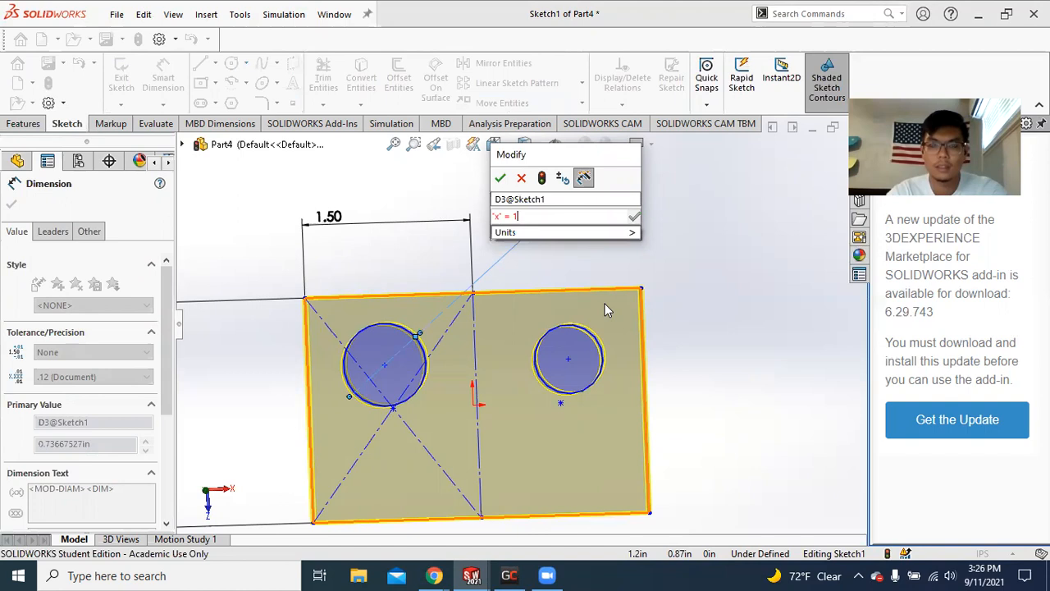
key("BackSpace")
key("BackSpace")
key("BackSpace")
key("BackSpace")
key("BackSpace")
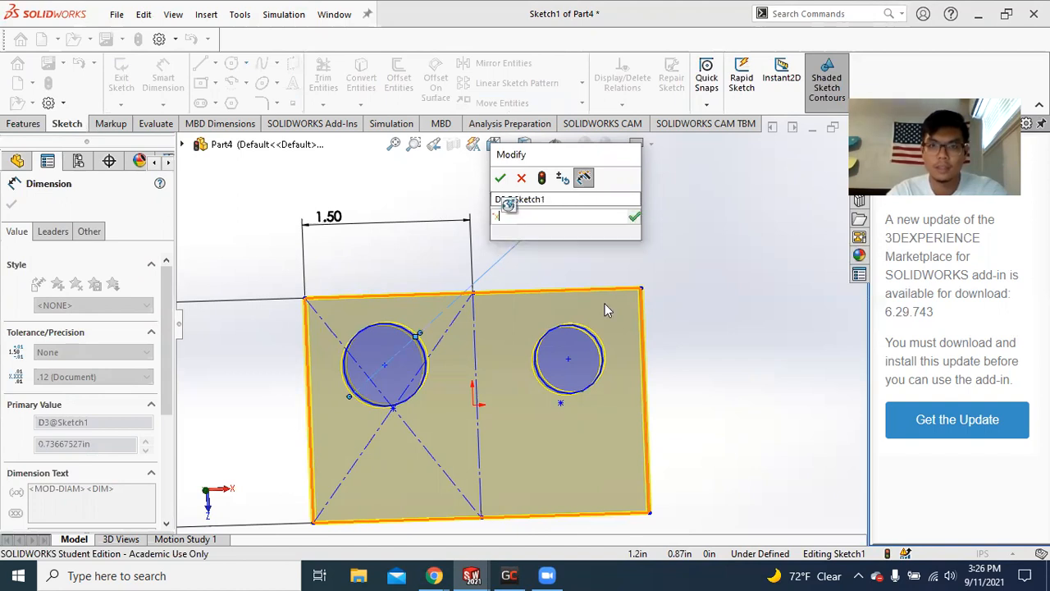
Set the left circle's diameter to 1 in.
key("BackSpace")
key("BackSpace")
type("1")
key("Return")
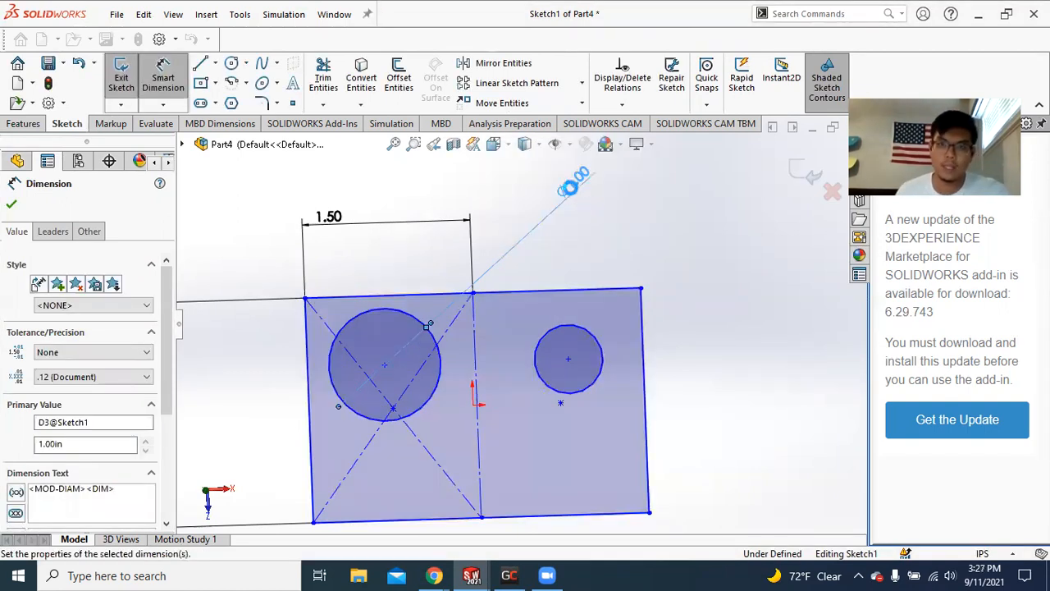
Create a new global variable named x in the left circle's diameter dimension.
left_click(533, 234)
type("x")
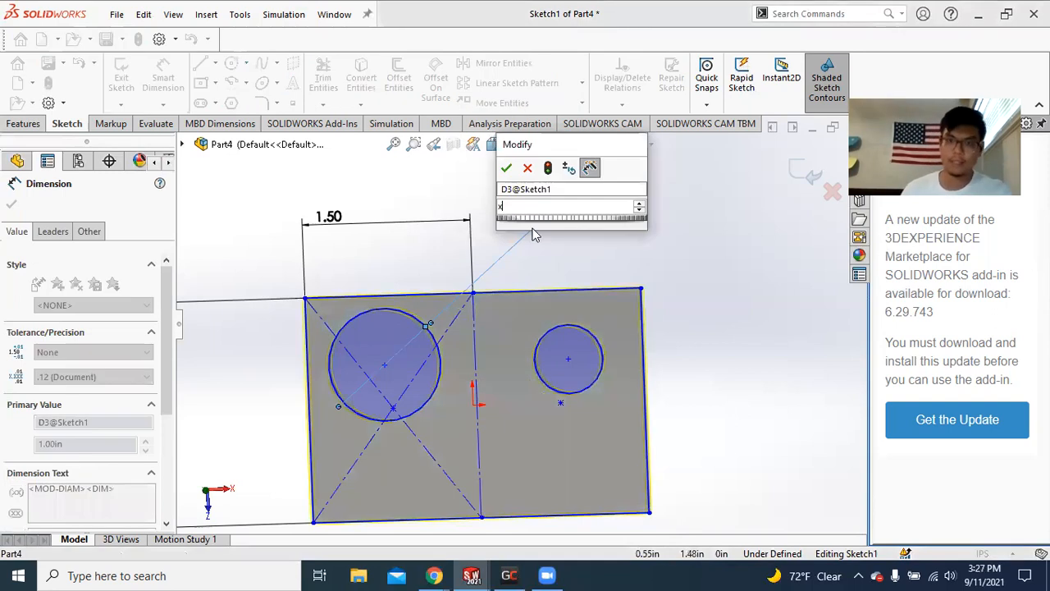
type("=")
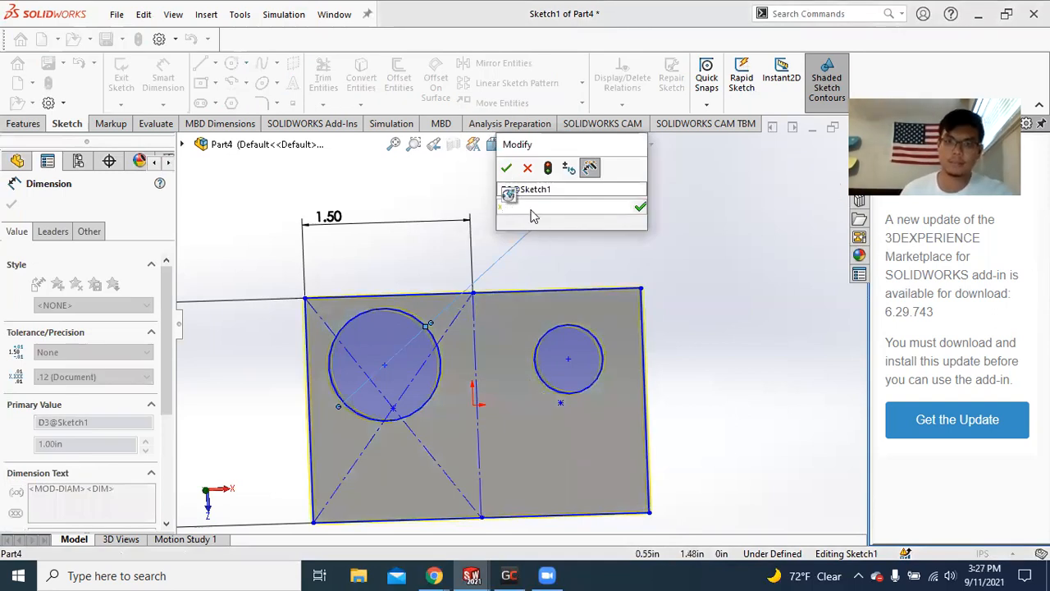
key("Return")
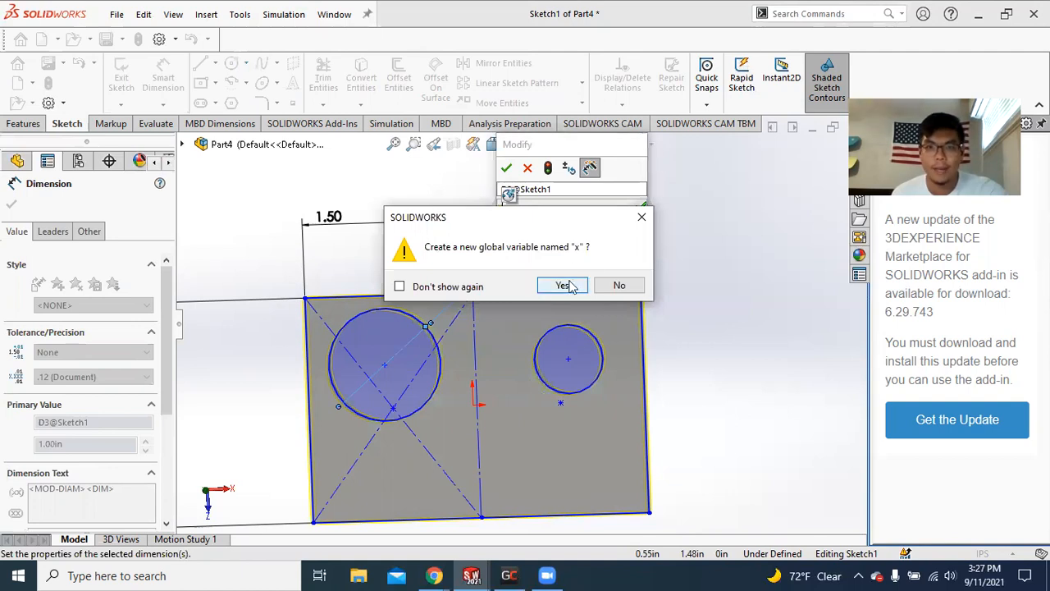
key("Escape")
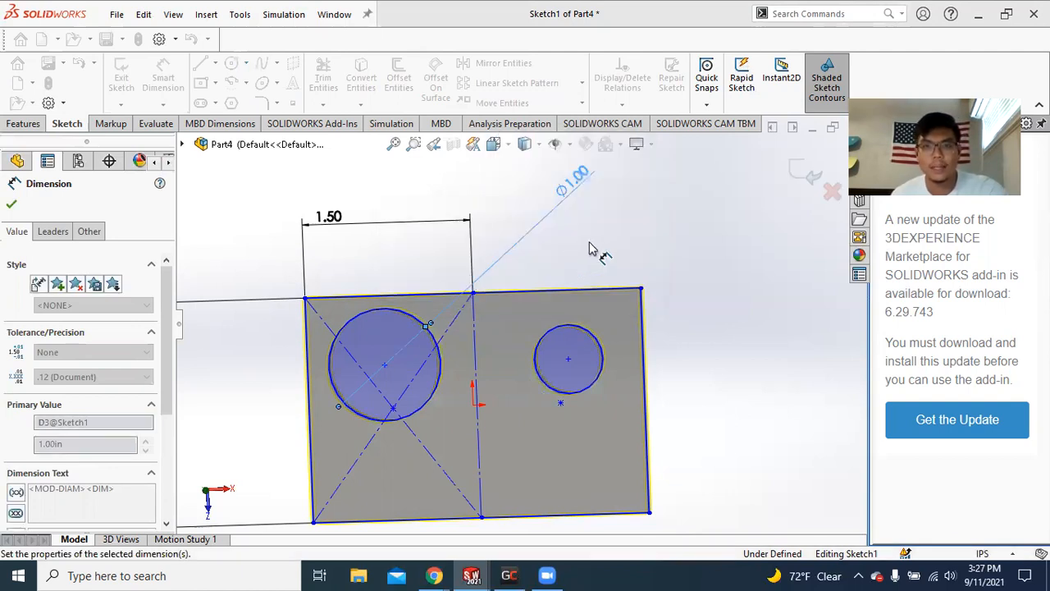
scroll(576, 198, "up", 1)
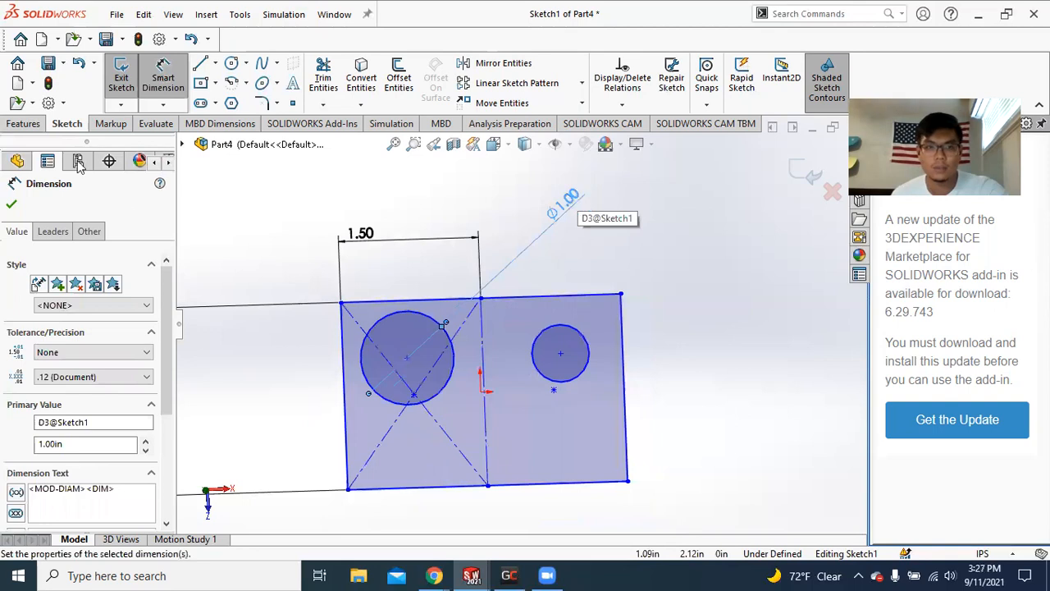
Drive the 1.50 in horizontal dimension of the plate's left half with the equation =1.5*"x".
left_click(594, 342)
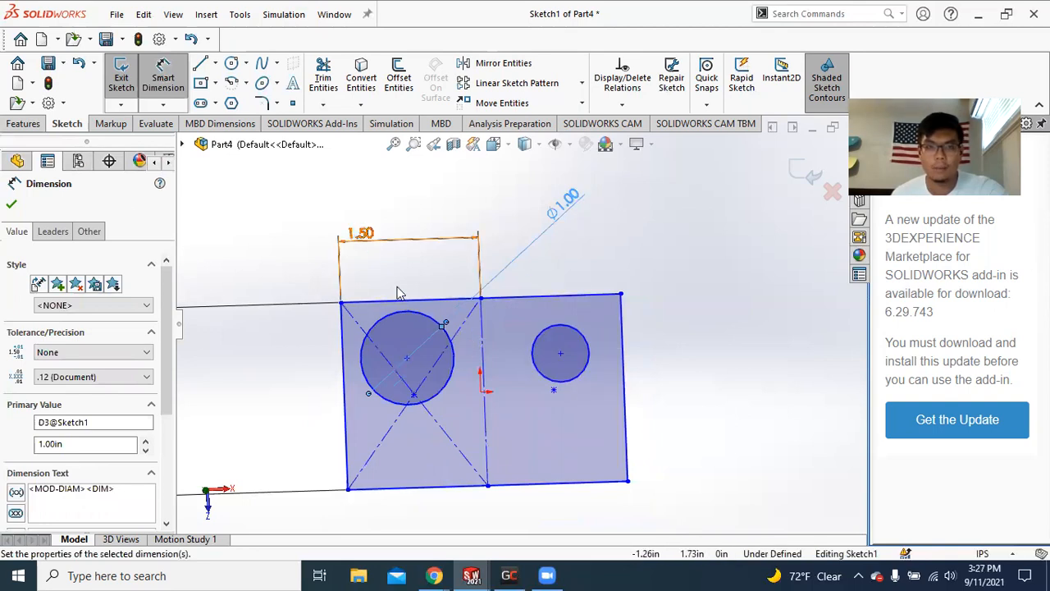
double_click(361, 234)
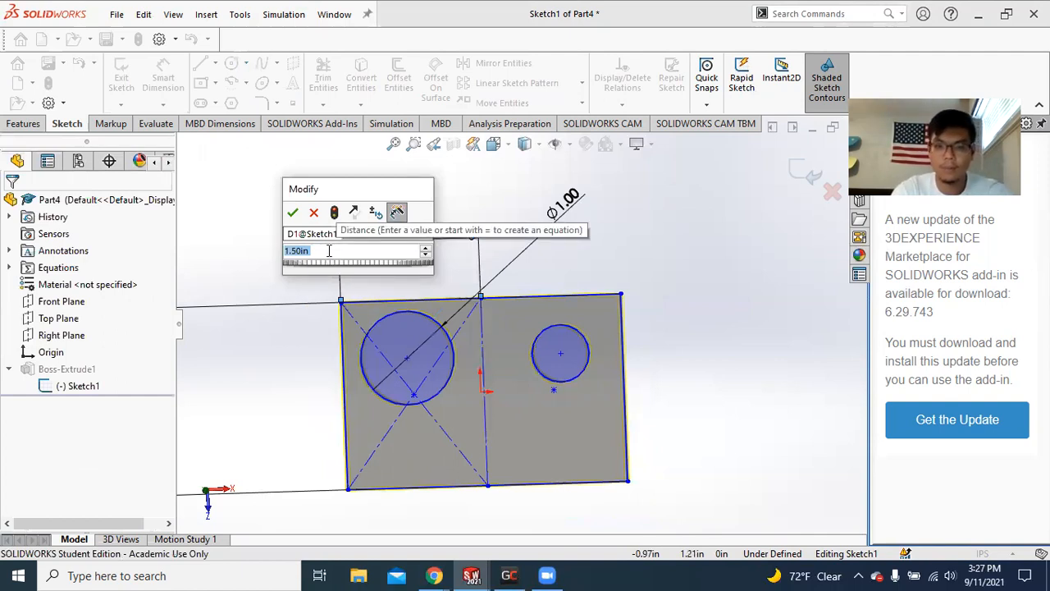
type("1.")
key("BackSpace")
key("BackSpace")
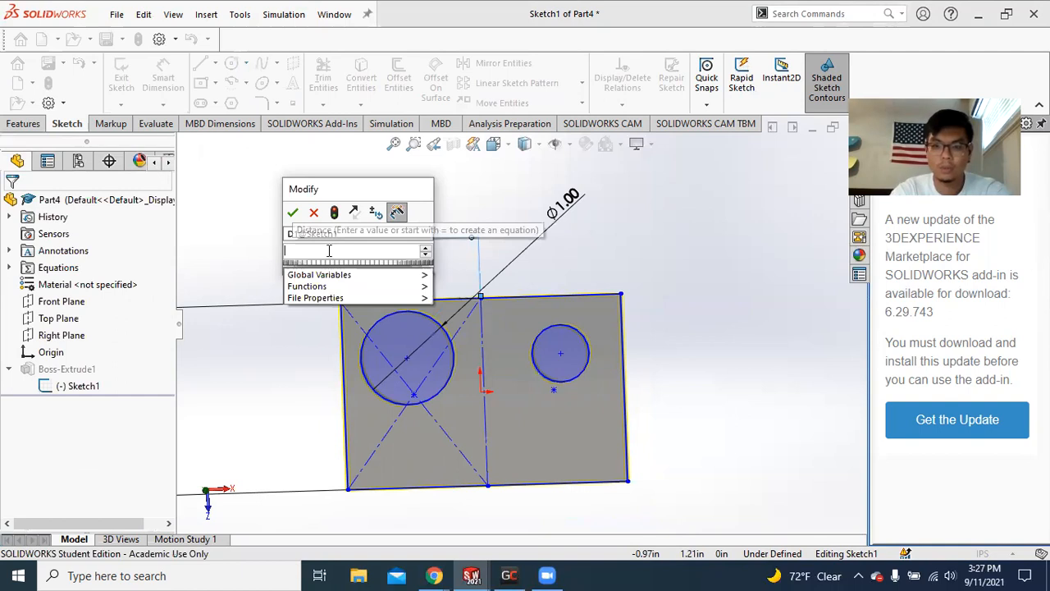
type("=1.5")
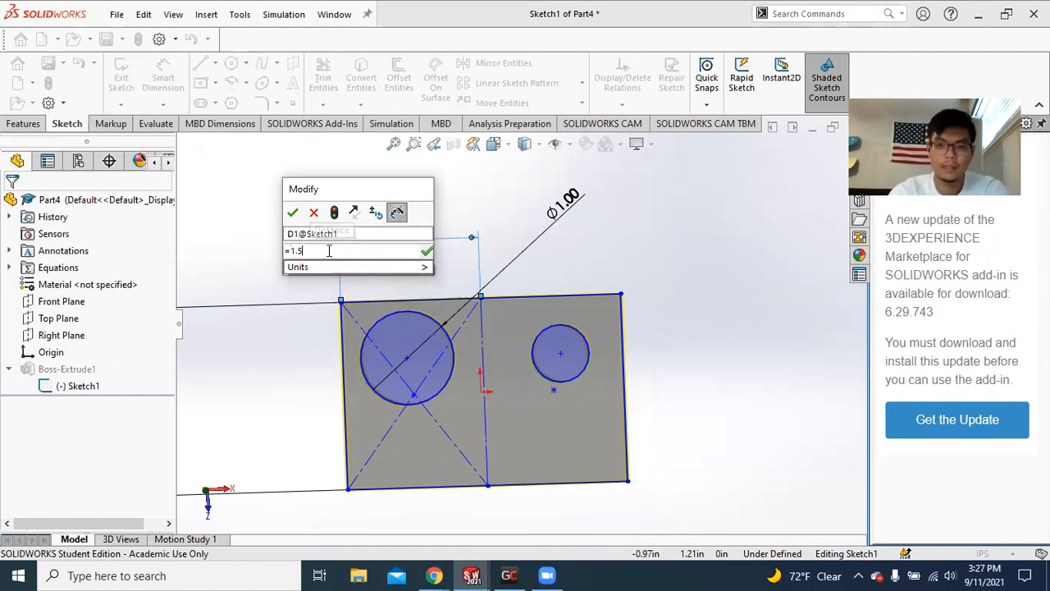
type("\"*x")
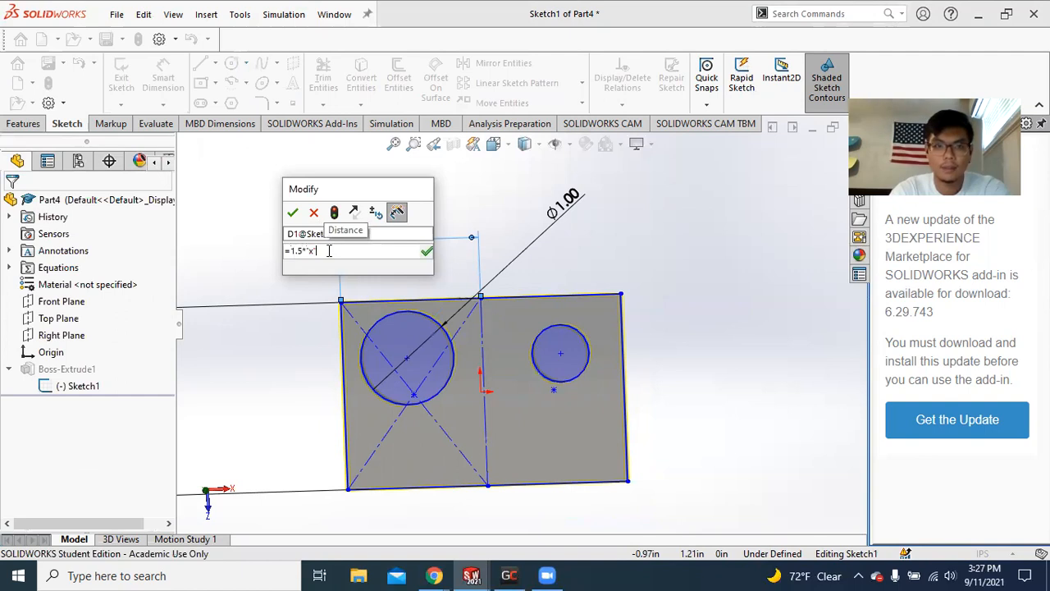
key("Return")
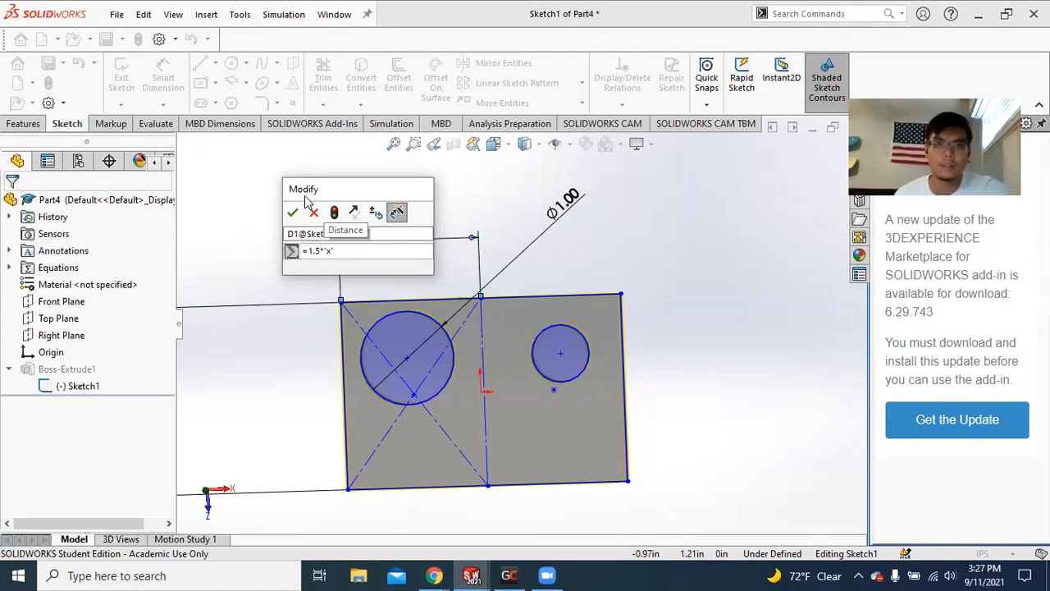
key("Return")
Review the equation on the left half's width dimension, and rebuild the part out of the sketch.
double_click(371, 239)
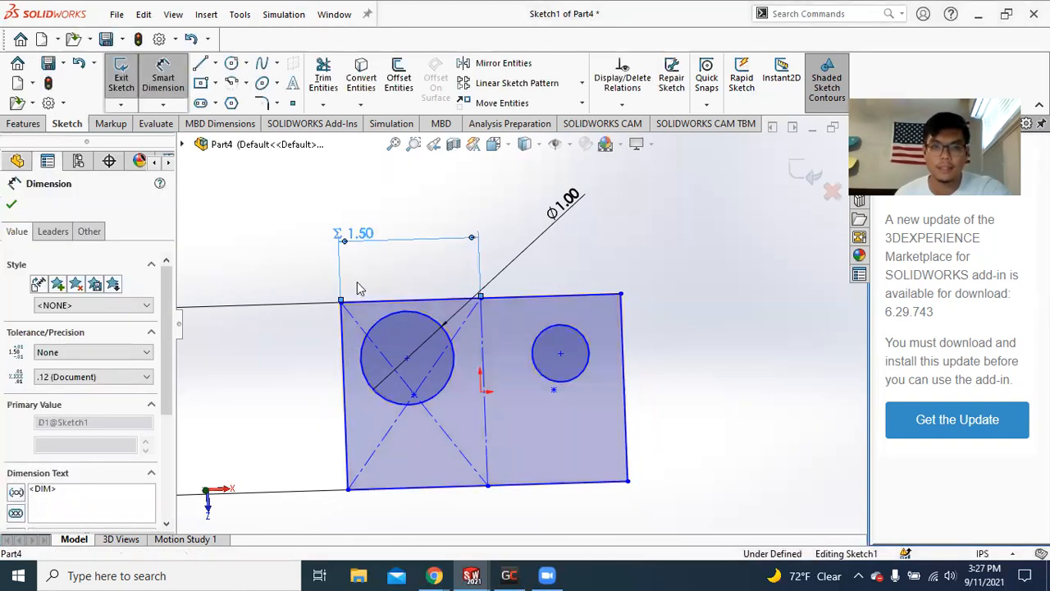
left_click(304, 212)
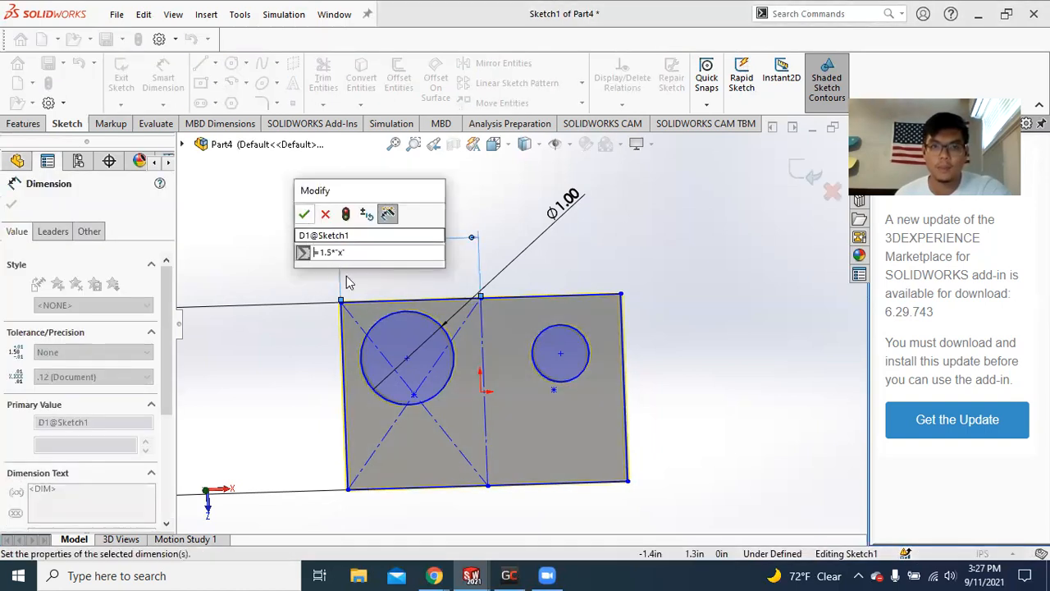
left_click(13, 205)
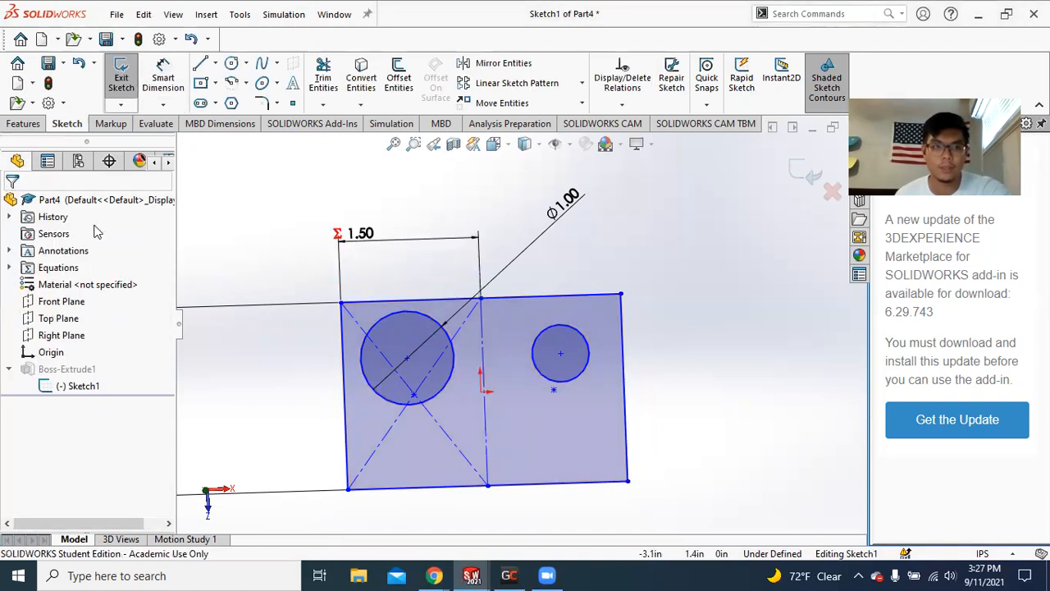
left_click(138, 39)
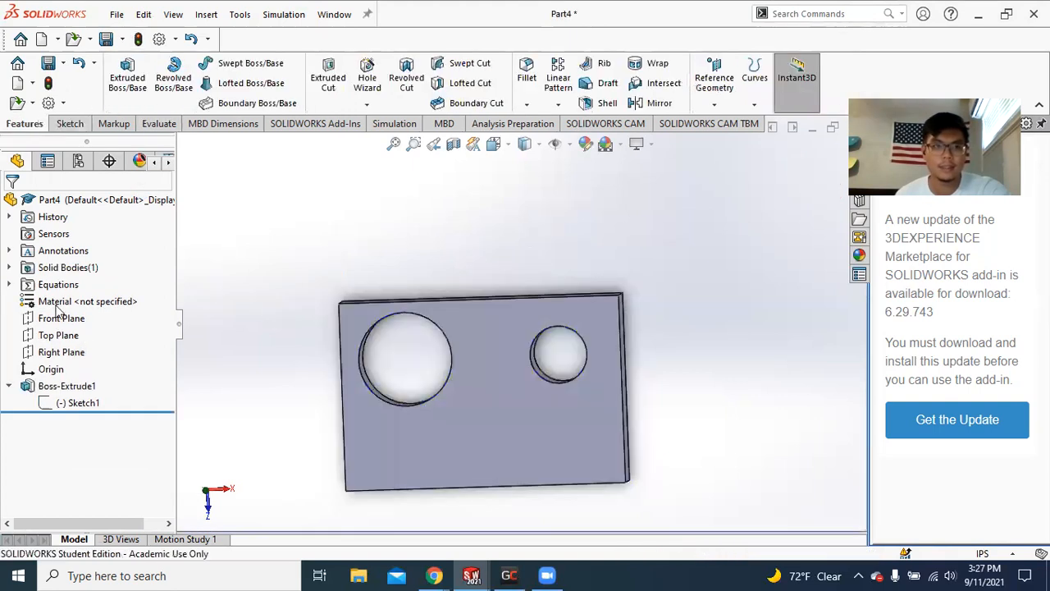
Set the global variable x to 2 in the equation manager and apply the change to the part.
left_click(17, 284)
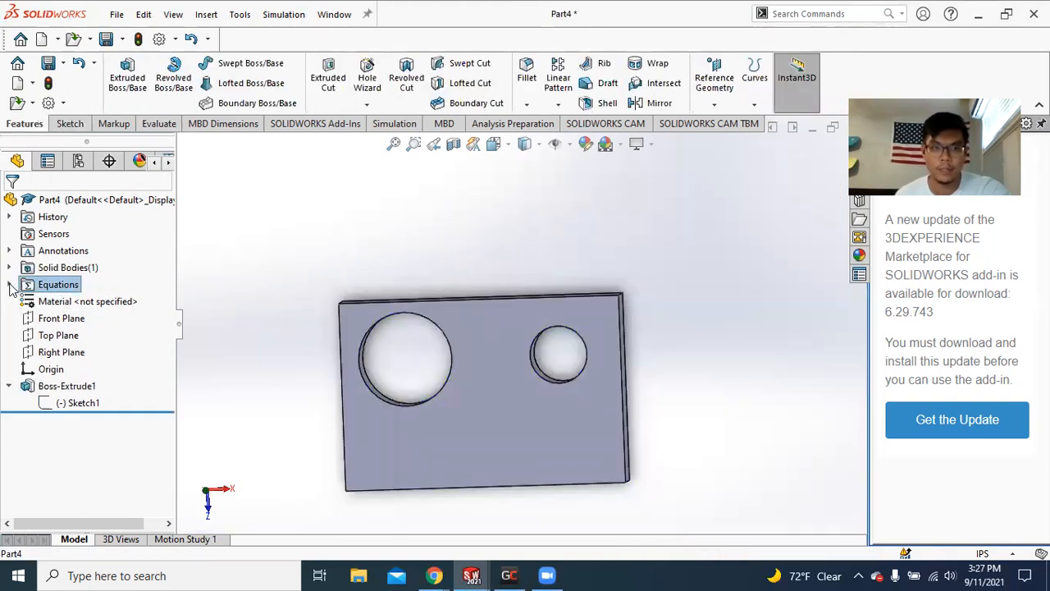
left_click(65, 302)
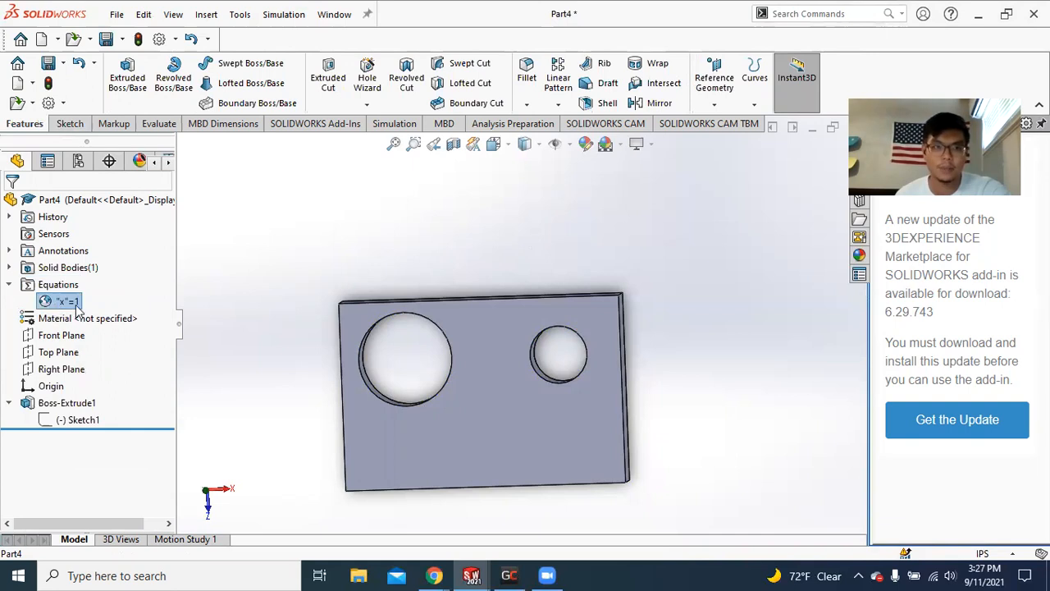
right_click(75, 307)
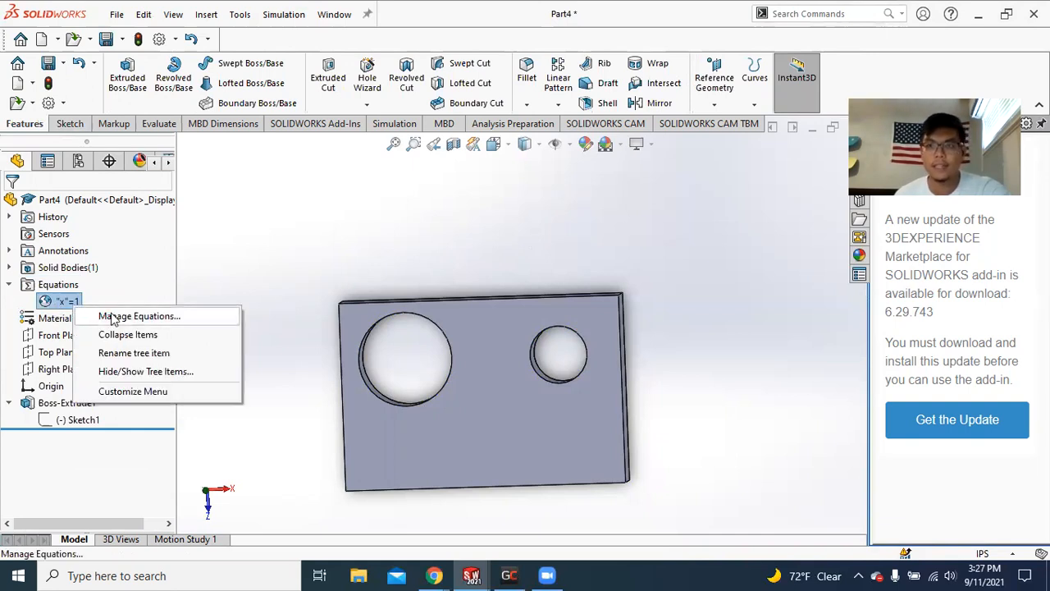
left_click(112, 316)
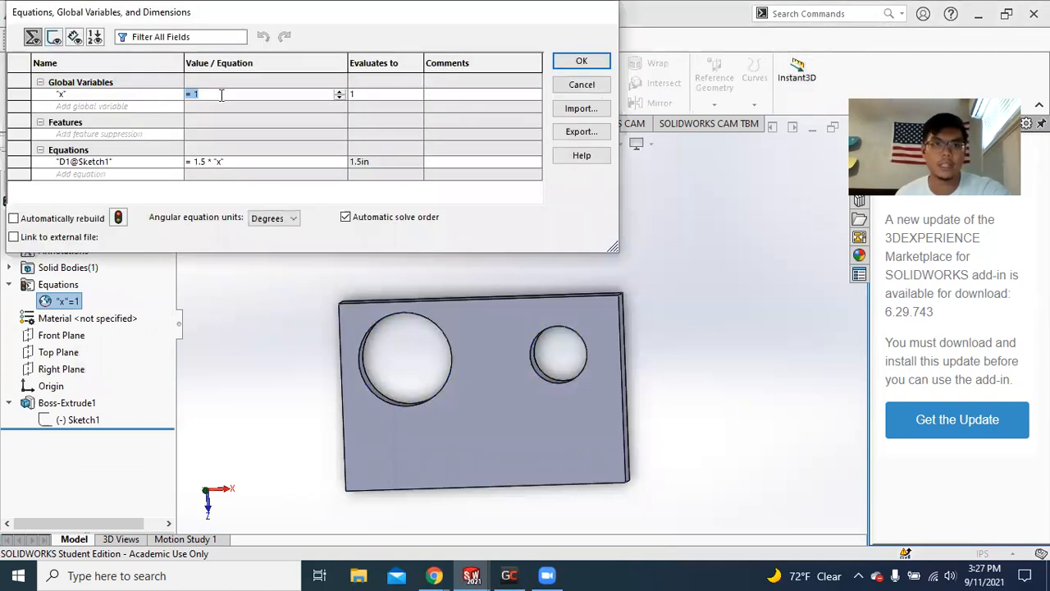
left_click(221, 94)
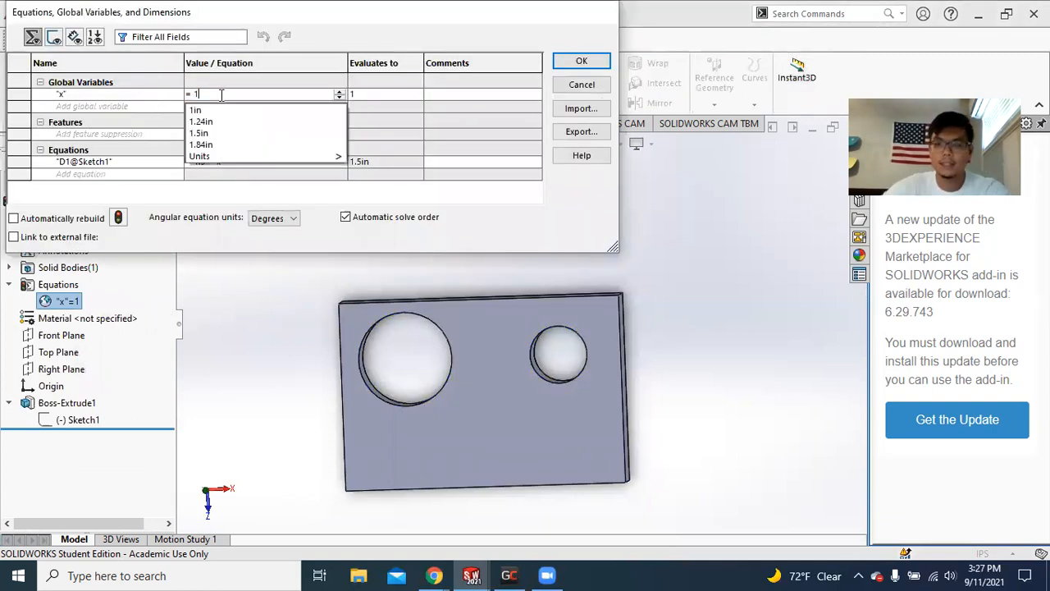
key("BackSpace")
type("2")
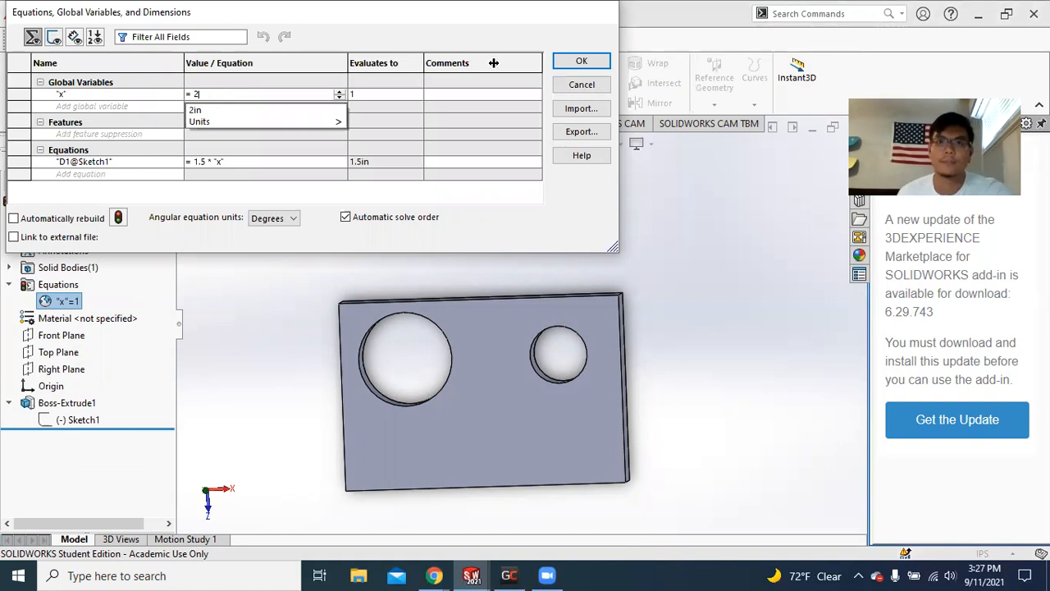
key("Return")
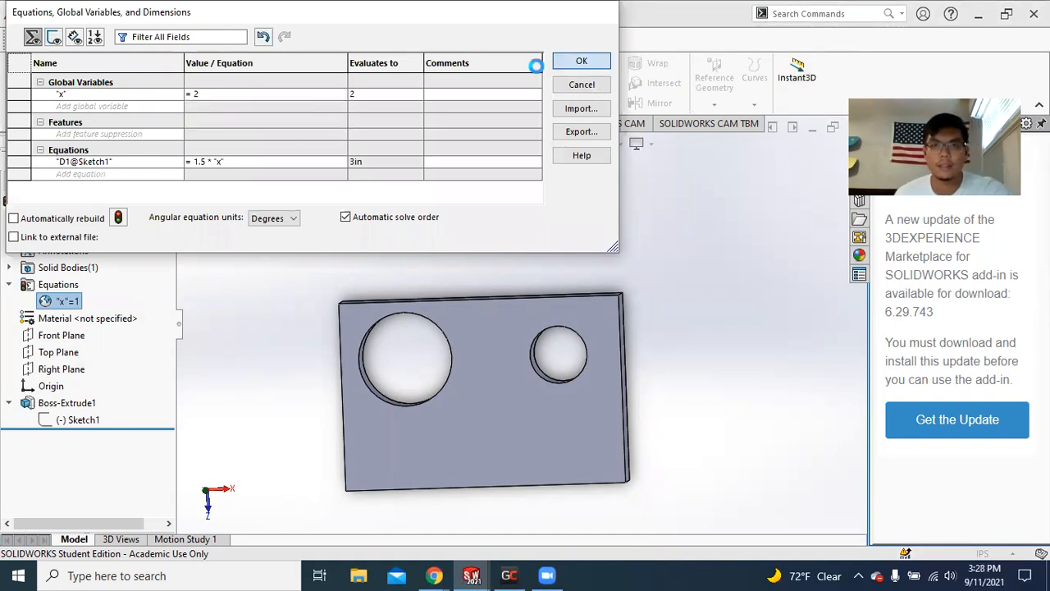
key("Return")
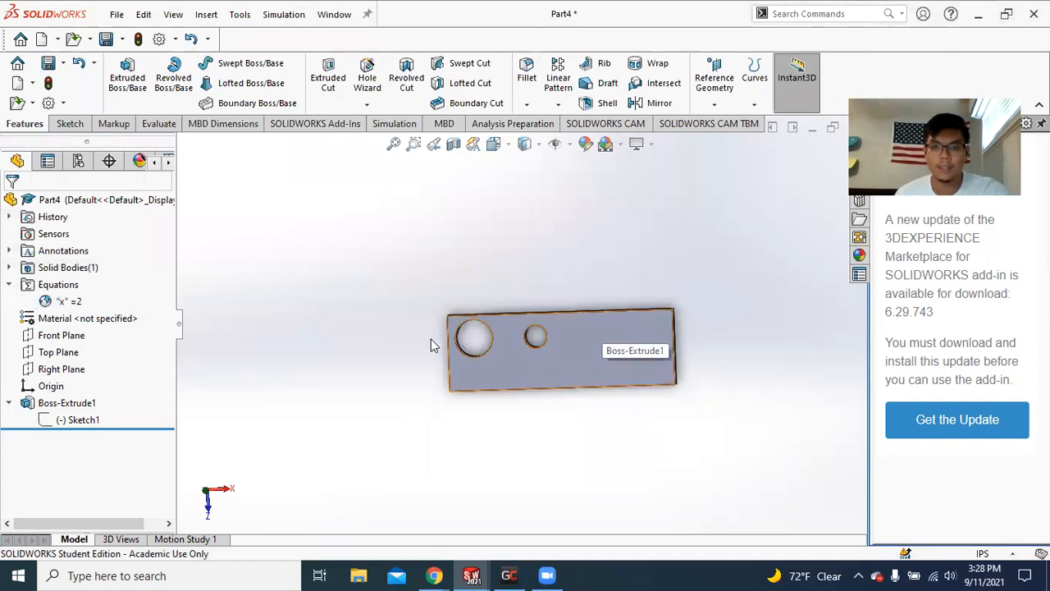
Reopen the base extrusion's sketch for editing.
scroll(432, 337, "down", 3)
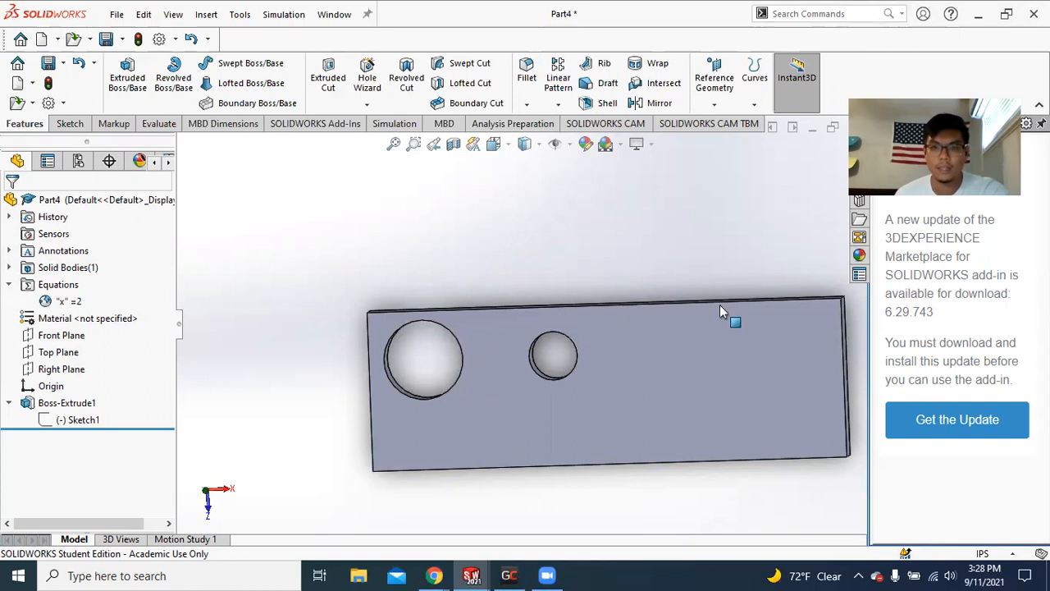
right_click(78, 419)
left_click(105, 275)
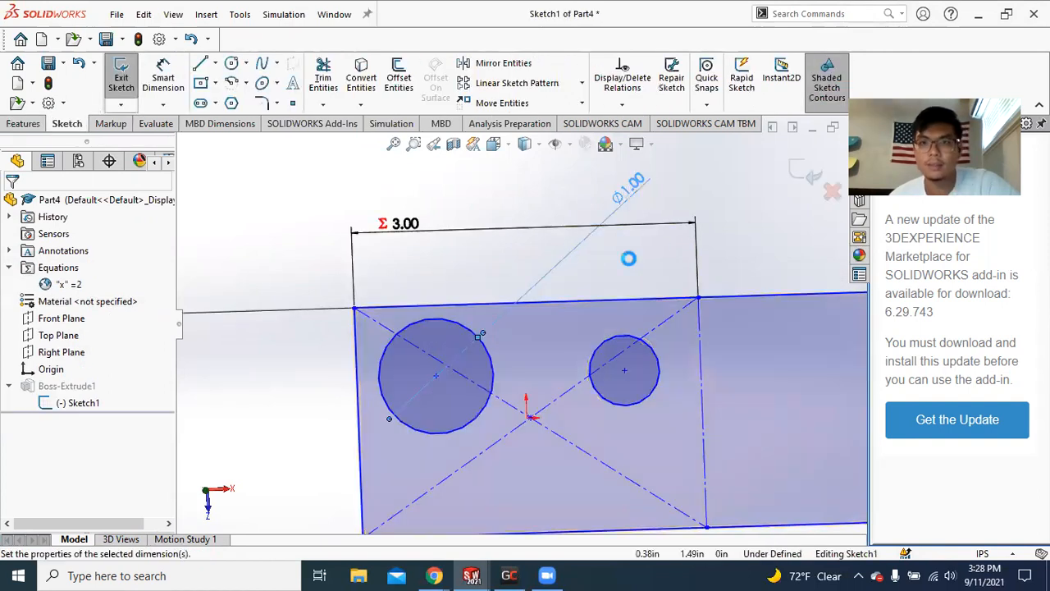
Try to link the left circle's diameter to the global variable x.
double_click(639, 183)
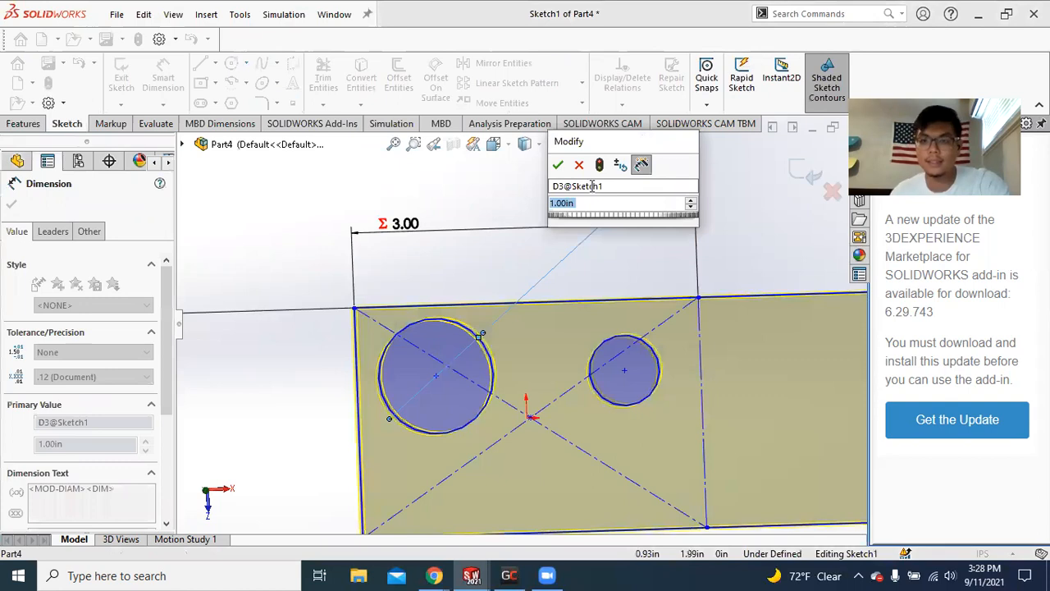
type("=")
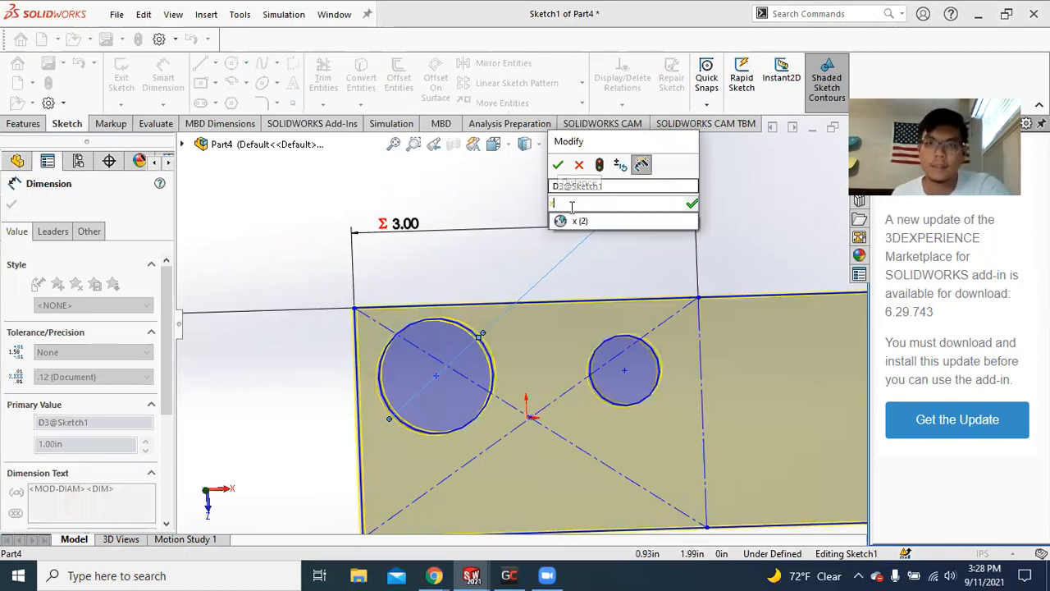
left_click(559, 165)
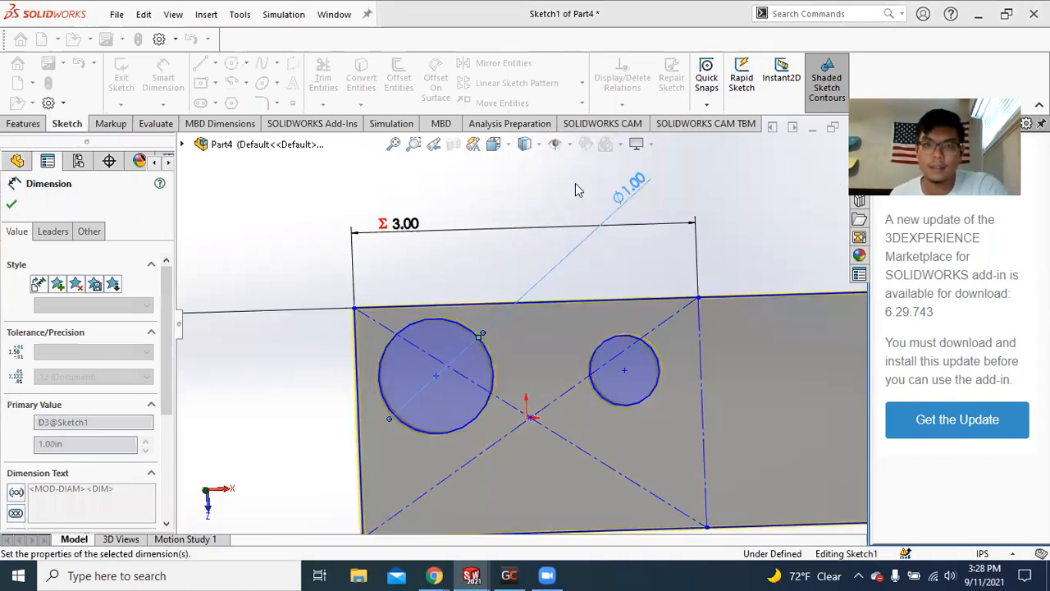
key("z")
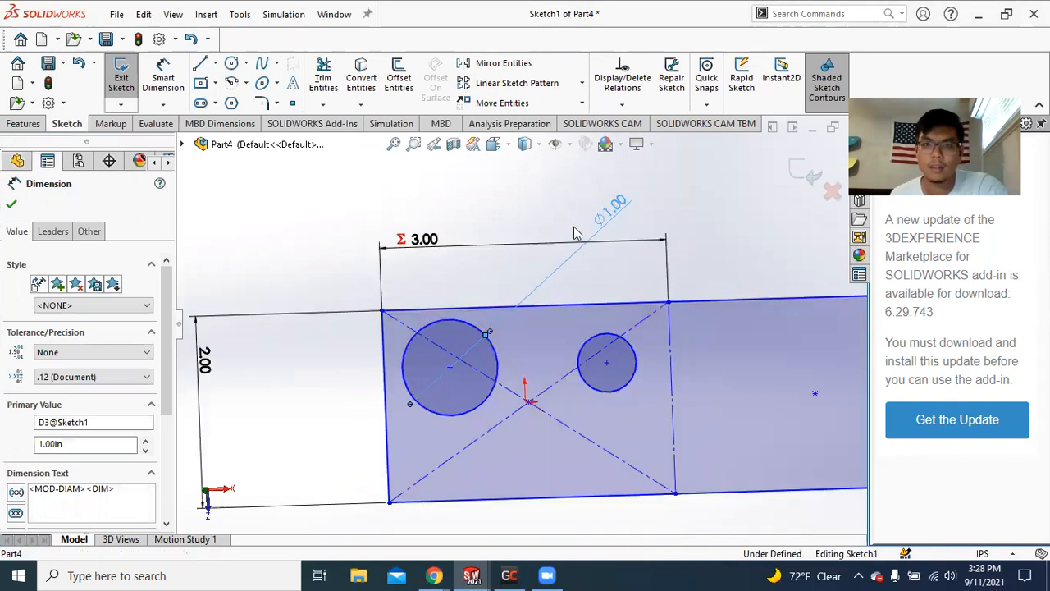
Set the left circle's diameter to the equation ="x".
double_click(574, 233)
type("=")
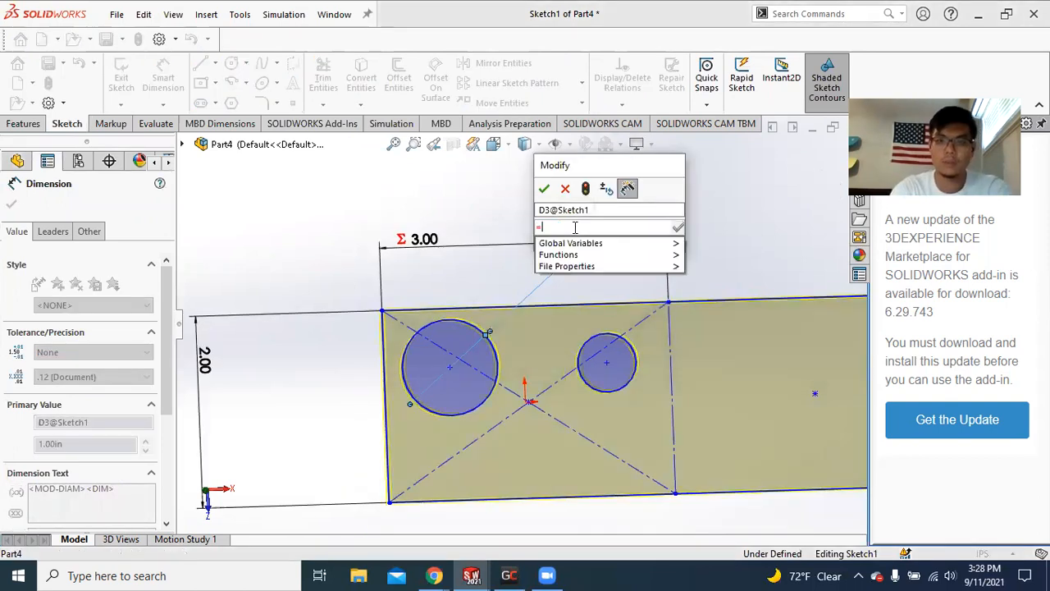
type("'")
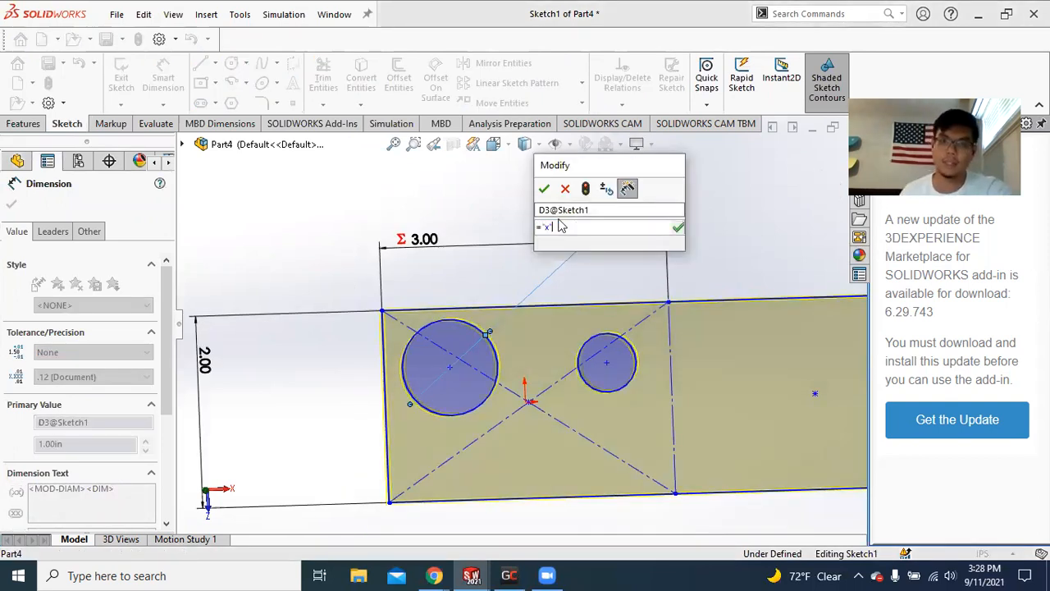
key("Return")
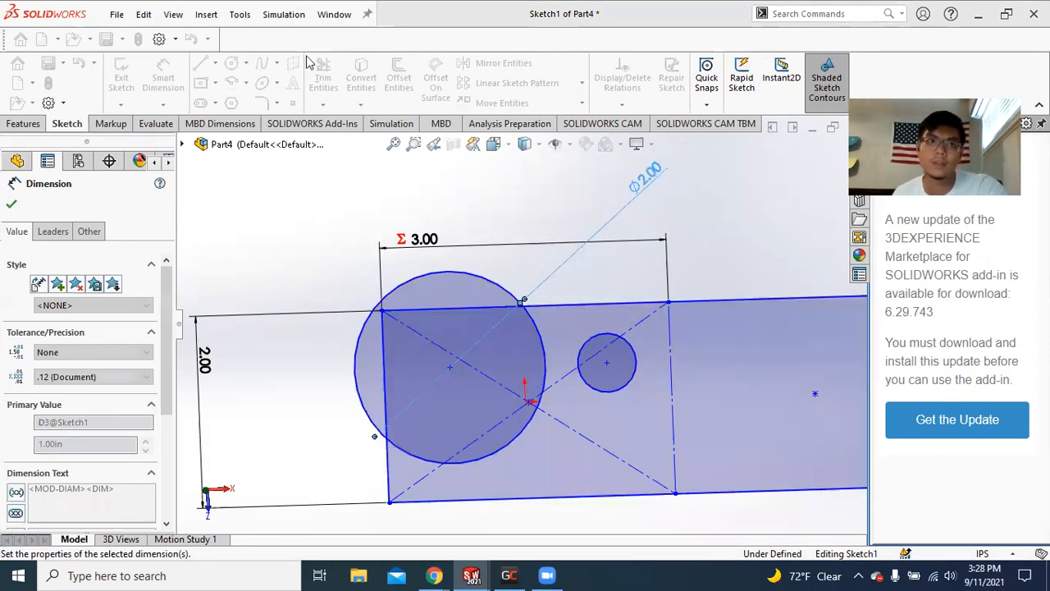
Try to rebuild the part from the edited sketch, and shift the left circle's center slightly.
left_click(138, 38)
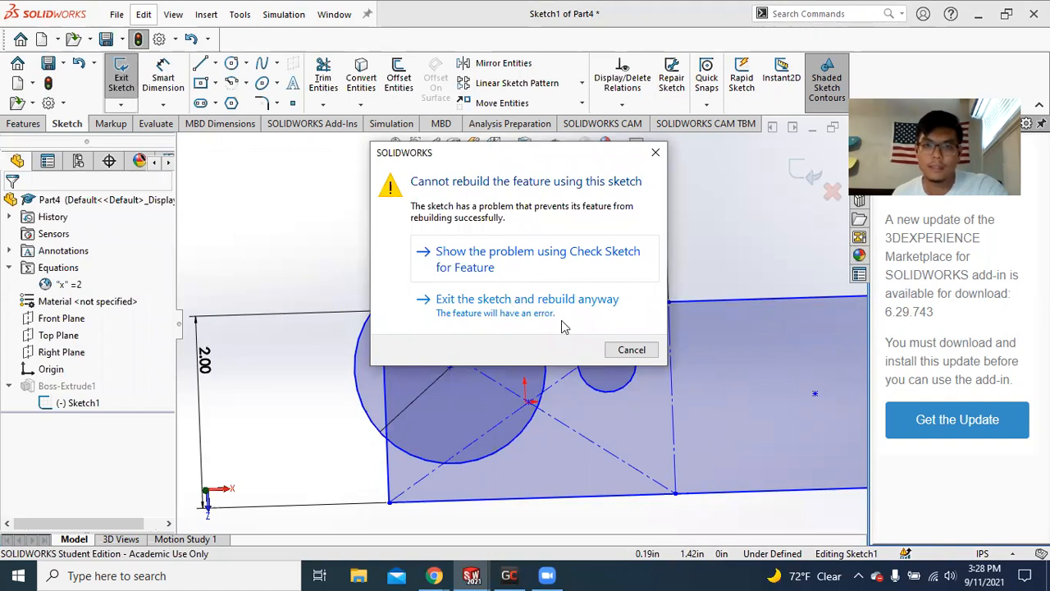
left_click(621, 353)
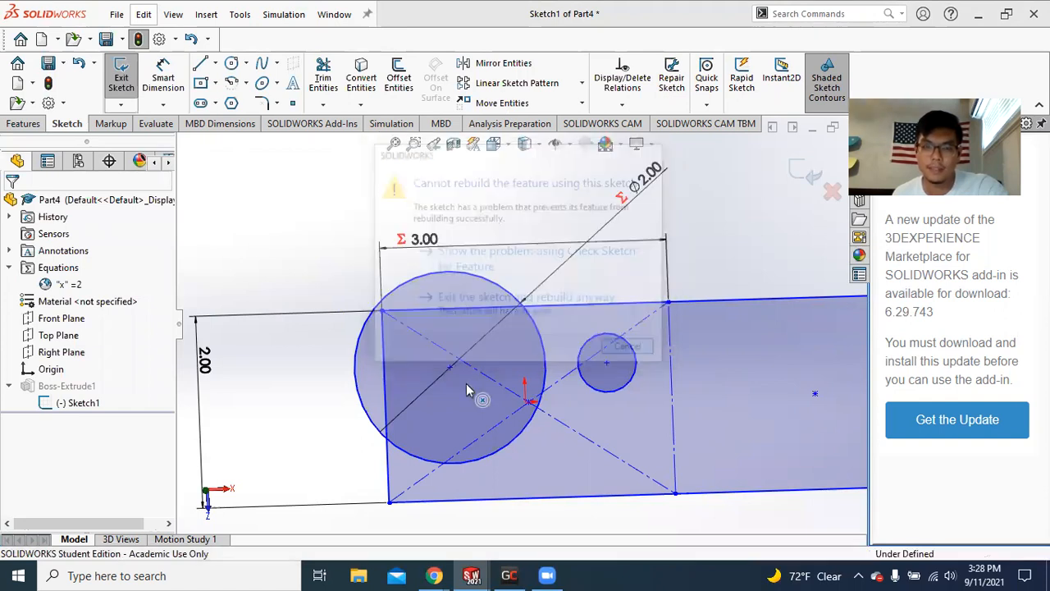
left_click(450, 364)
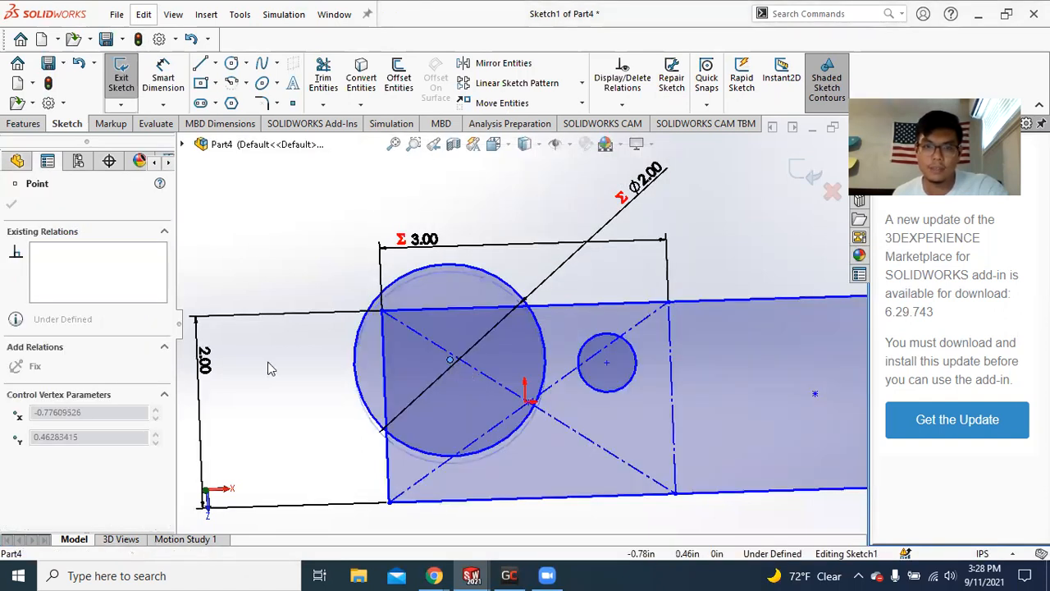
Drive the plate's 2.00 in vertical dimension with the equation =2*"x".
double_click(207, 361)
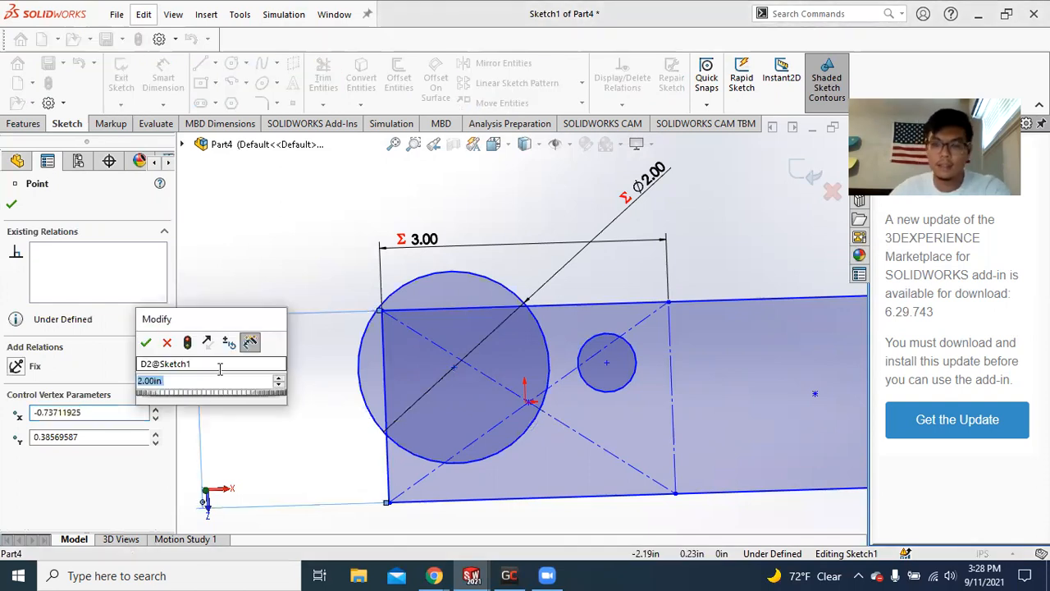
type("=")
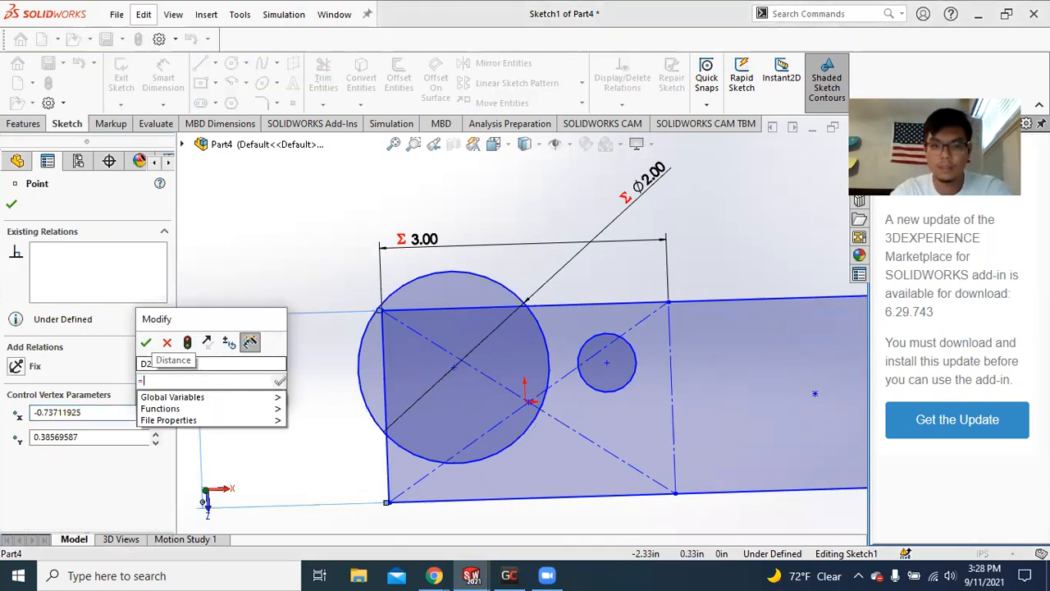
left_click(219, 375)
type("2*")
type("x")
key("BackSpace")
type("x\"")
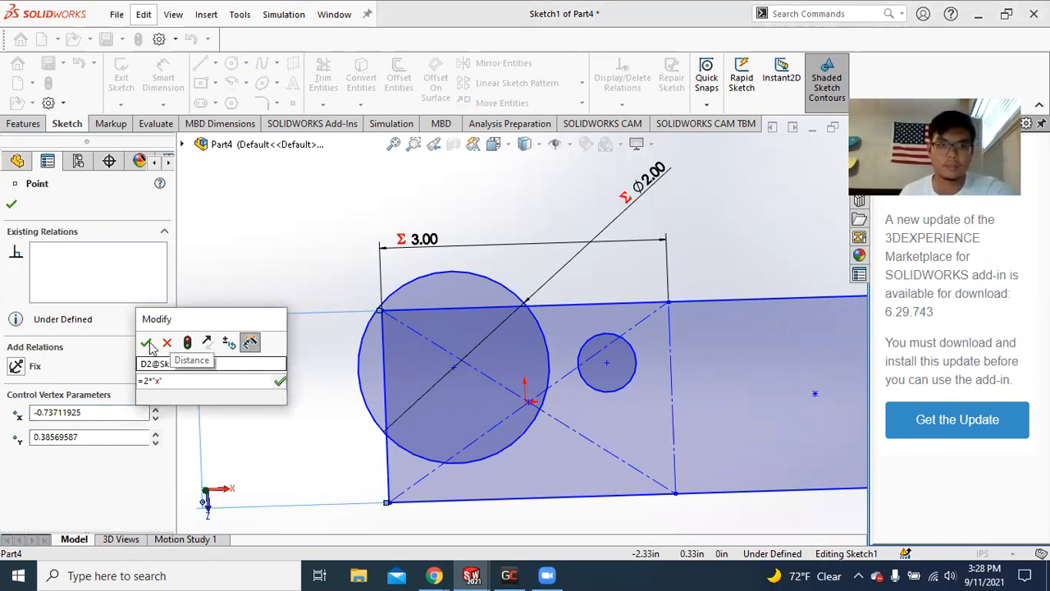
key("Return")
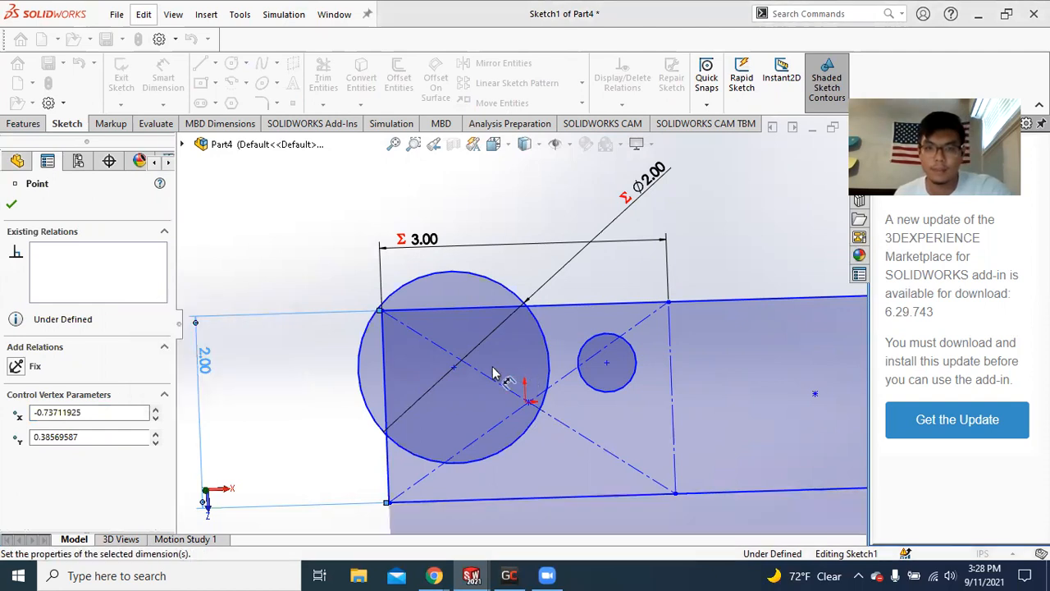
Move the left circle down so it lies entirely inside the plate's outline, clear of the smaller circle.
scroll(483, 353, "up", 3)
mouse_move(495, 371)
left_mouse_down()
mouse_move(517, 394)
mouse_move(502, 418)
mouse_move(515, 435)
left_mouse_up()
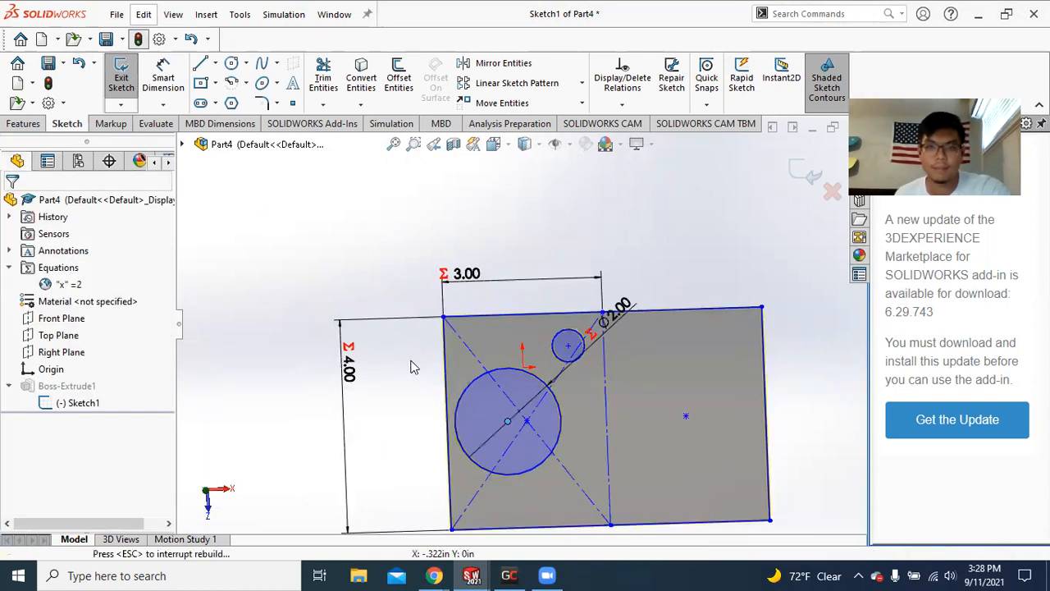
Set the global variable "x" to 1 in the equations and rebuild the part.
right_click(69, 302)
left_click(129, 314)
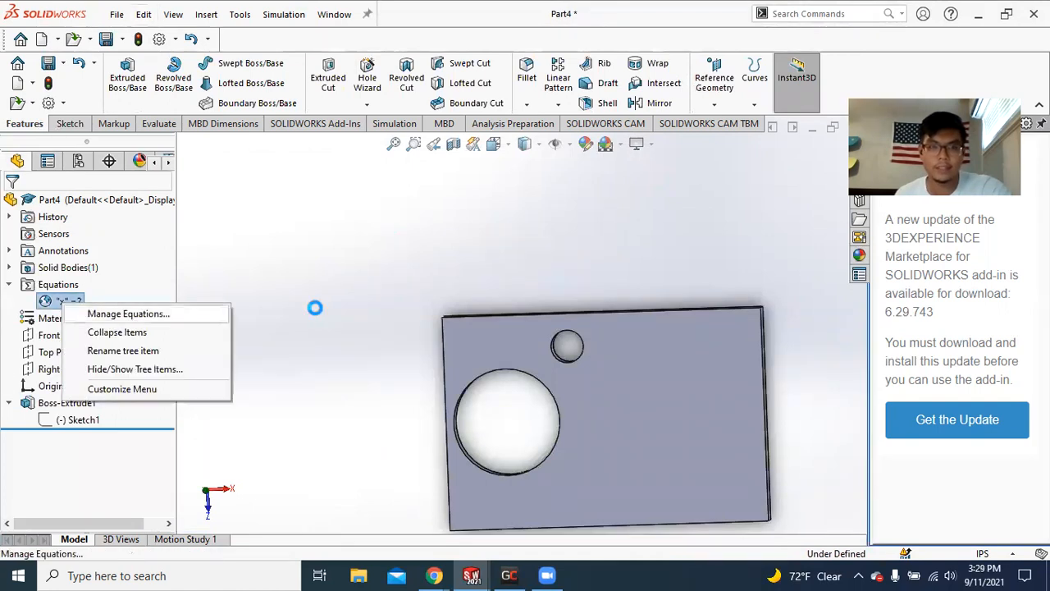
left_click(220, 98)
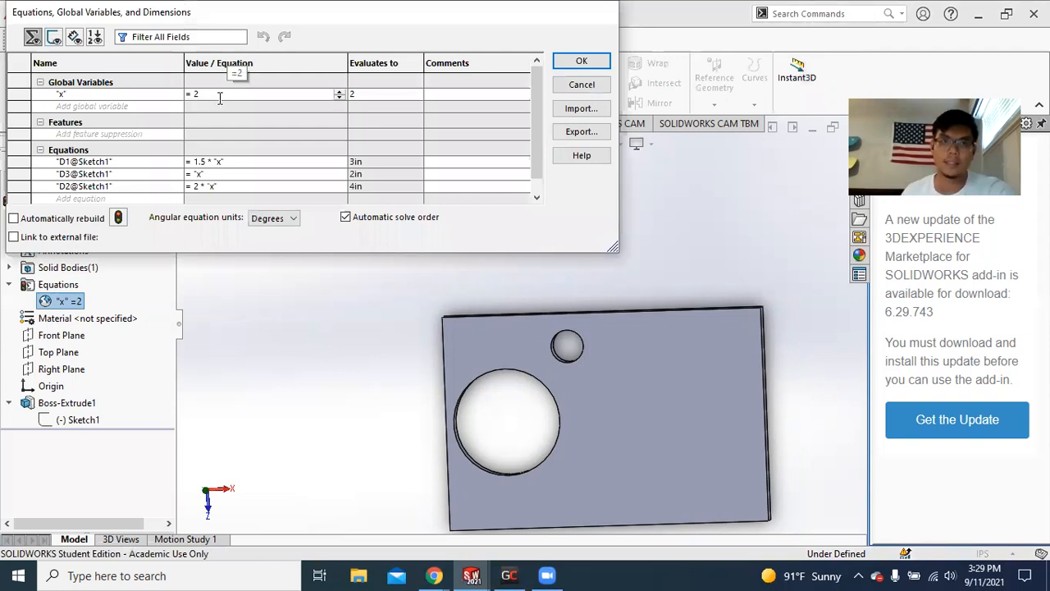
key("BackSpace")
type("1")
left_click(564, 69)
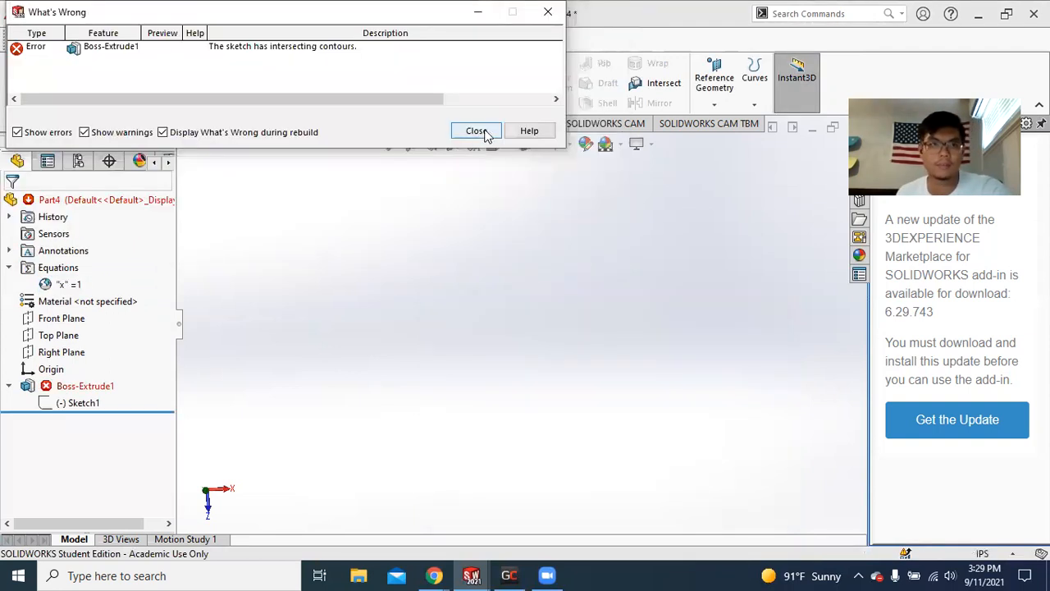
left_click(477, 131)
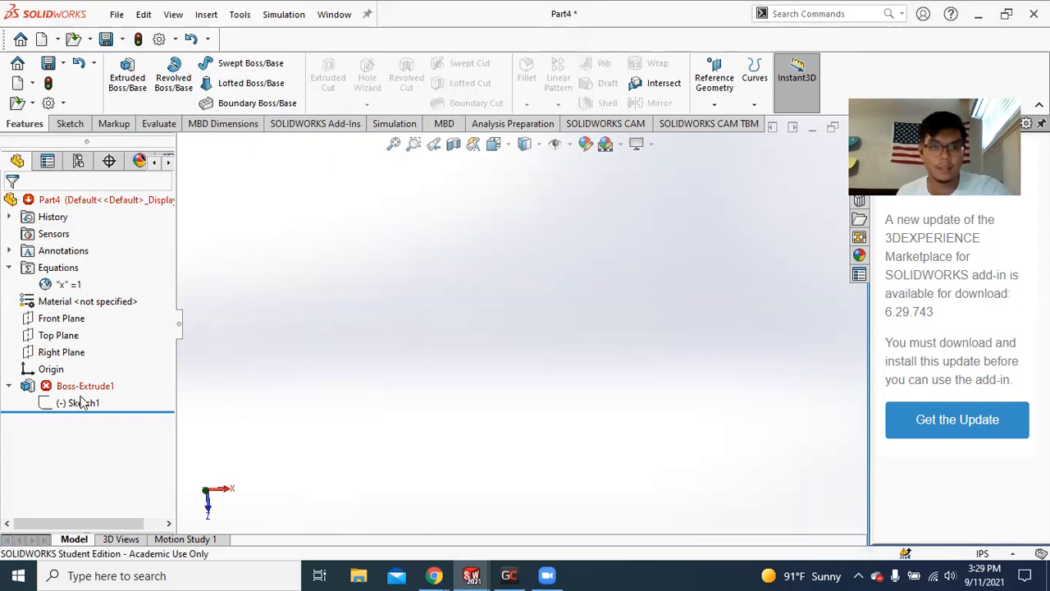
Edit the extrusion's sketch and move the large circle's center onto the crossing of the construction diagonals, inside the plate outline.
left_click(73, 403)
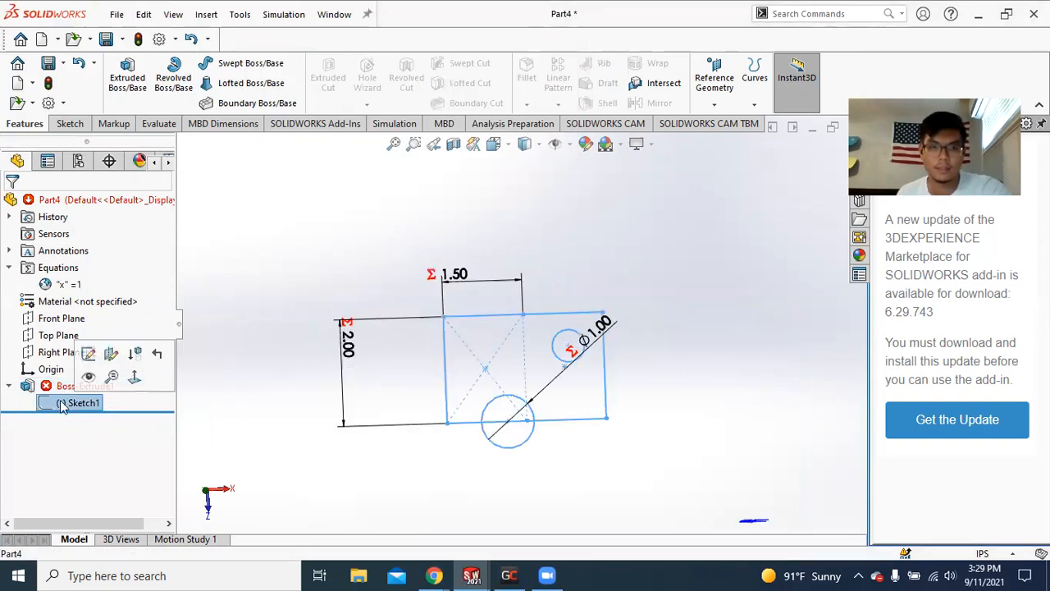
left_click(47, 392)
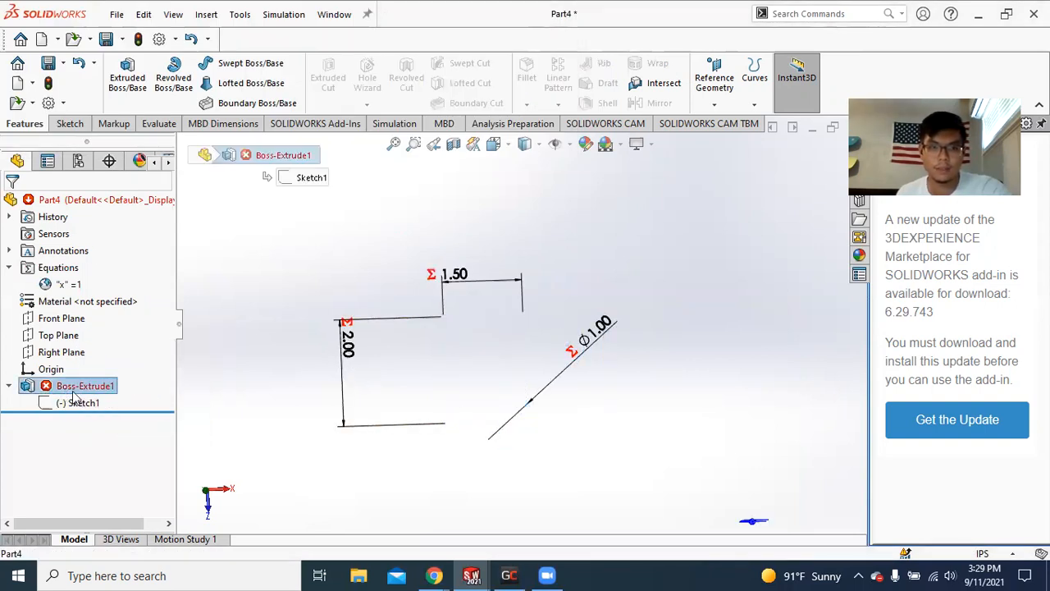
right_click(62, 158)
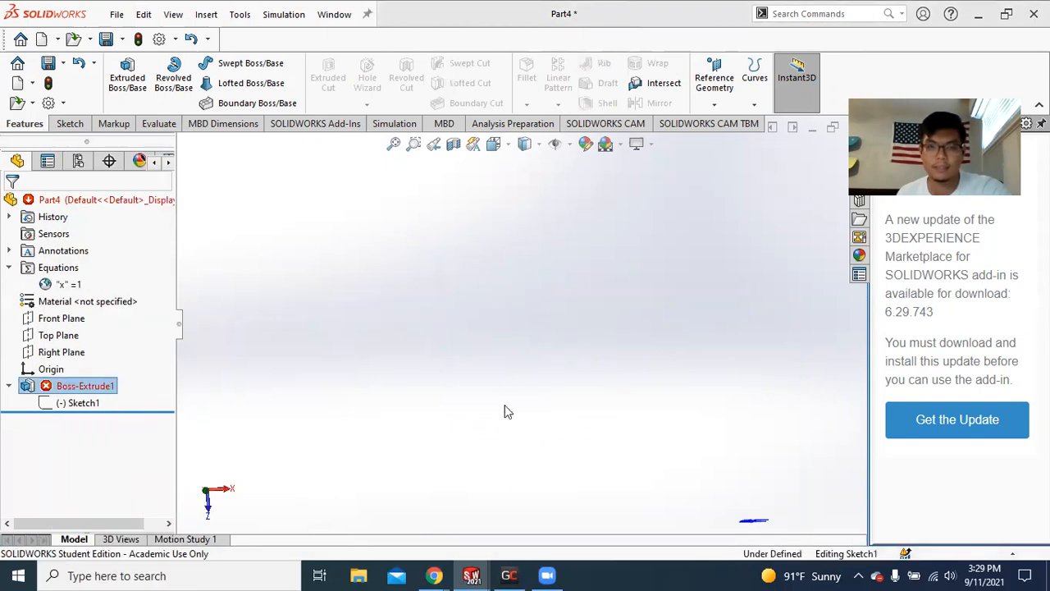
scroll(512, 414, "down", 3)
mouse_move(495, 350)
left_mouse_down()
mouse_move(443, 259)
mouse_move(457, 283)
left_mouse_up()
scroll(525, 316, "up", 5)
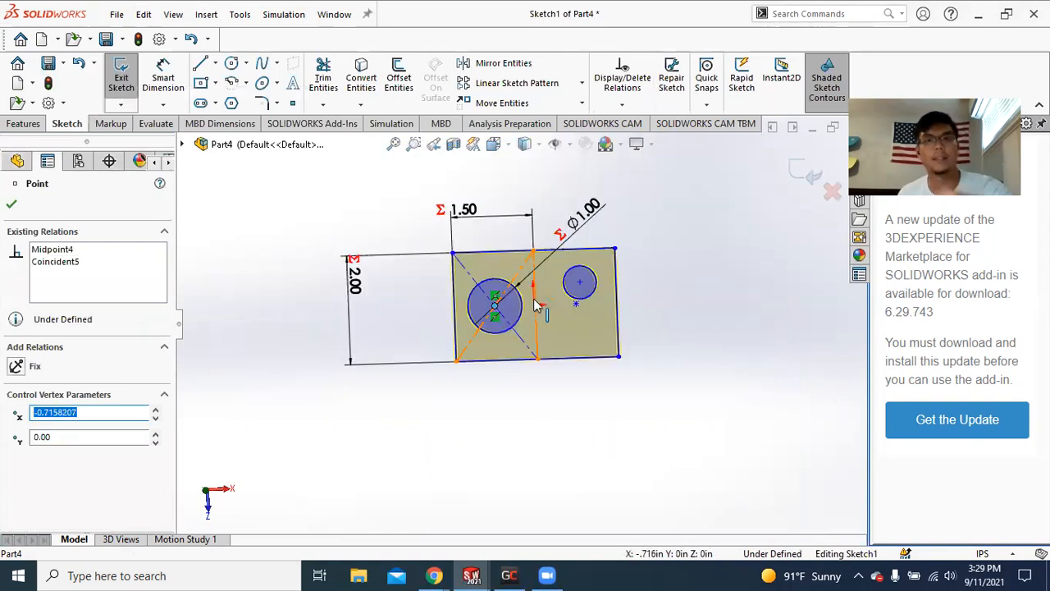
mouse_move(535, 305)
middle_mouse_down()
mouse_move(509, 214)
mouse_move(624, 245)
middle_mouse_up()
middle_click_drag(575, 343, 584, 298)
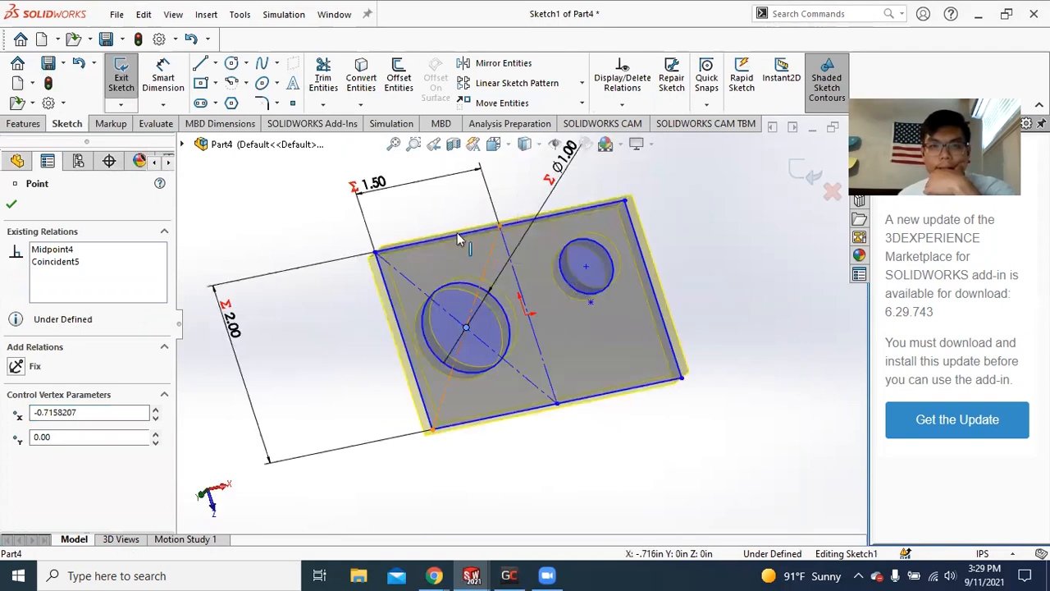
middle_click_drag(458, 238, 447, 229)
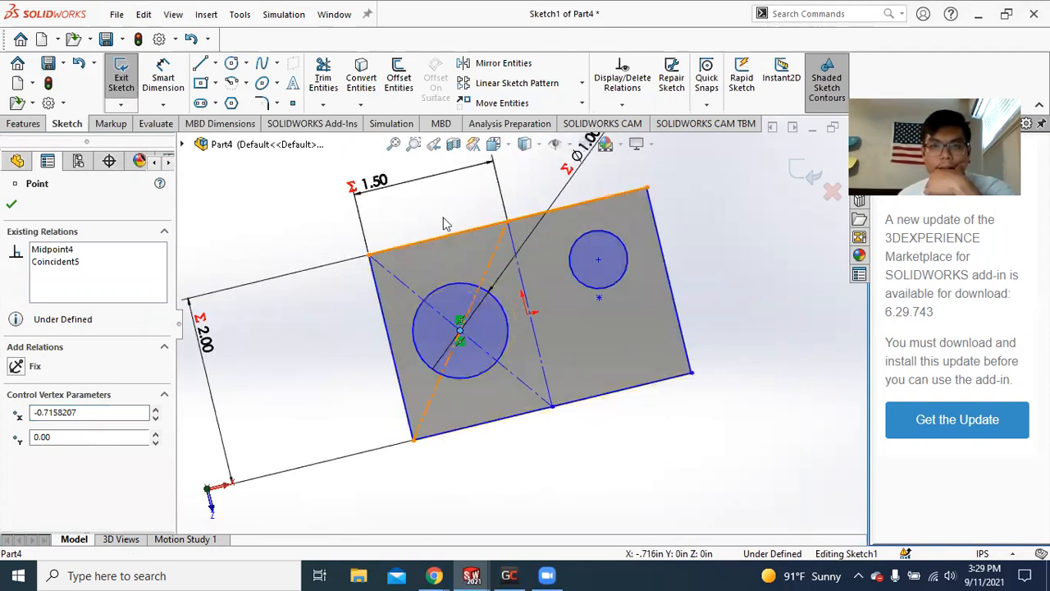
key("Escape")
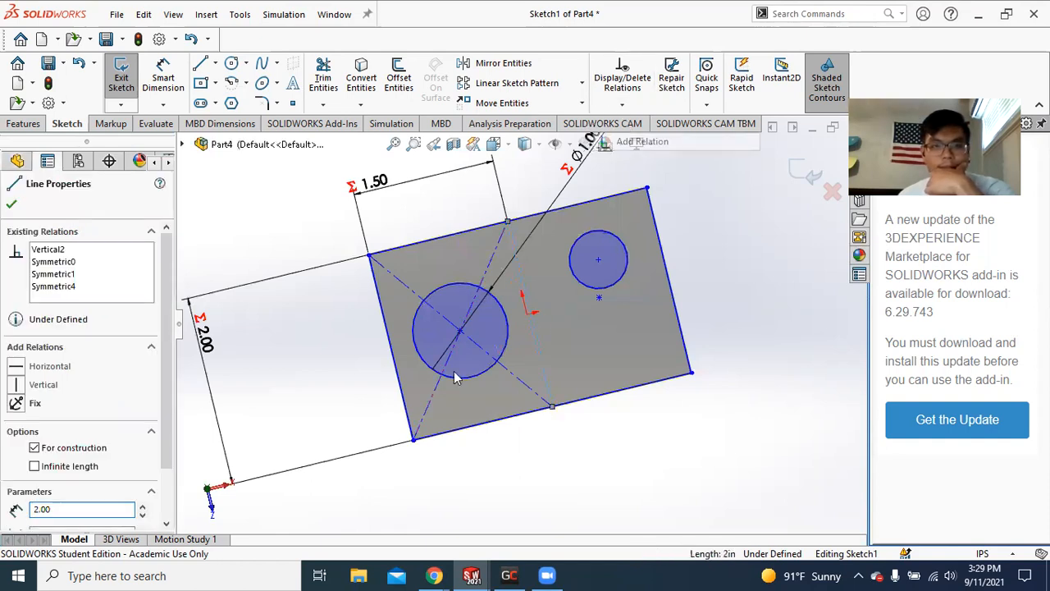
Add a Midpoint relation between the vertical construction line and the origin, and finish editing the sketch.
left_click(534, 332)
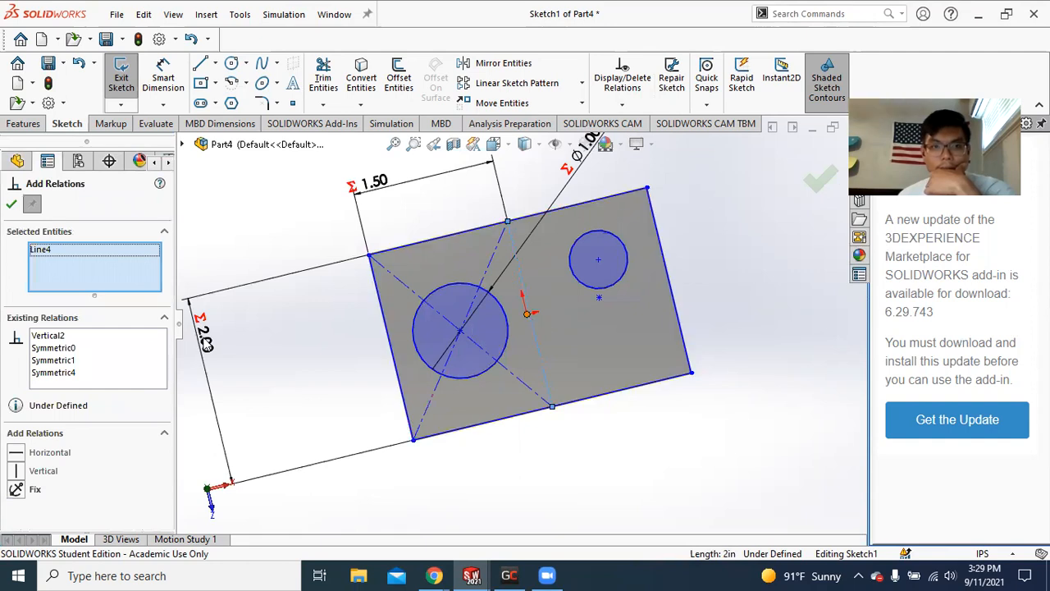
left_click(211, 488)
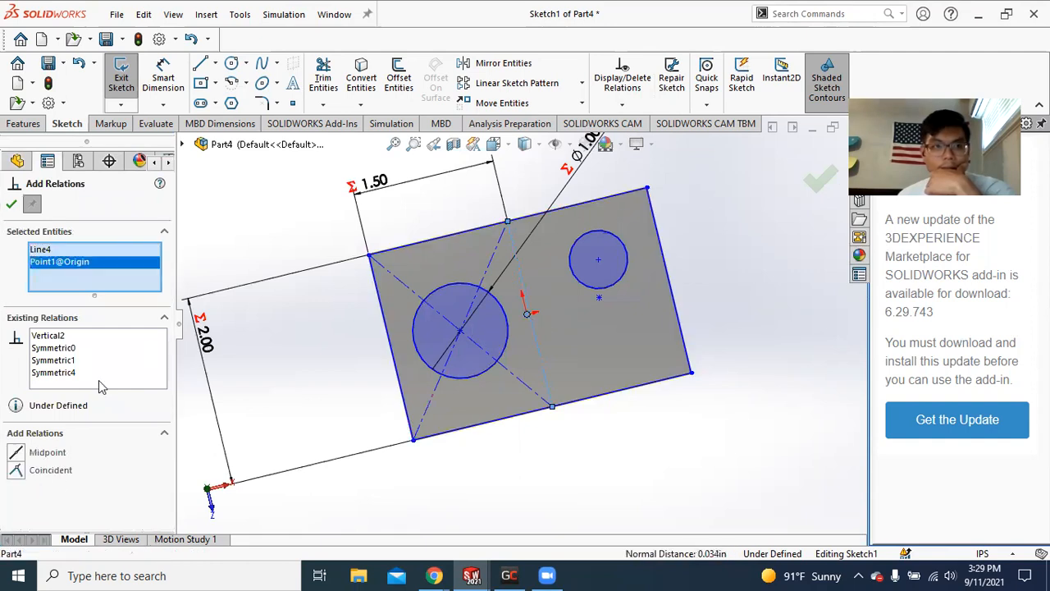
left_click(19, 456)
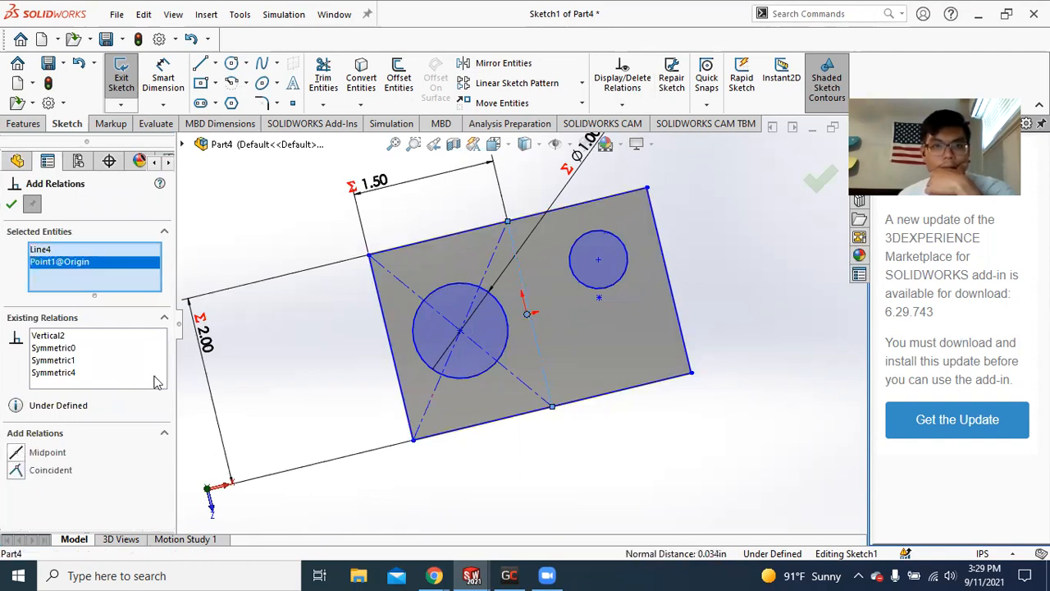
left_click(10, 208)
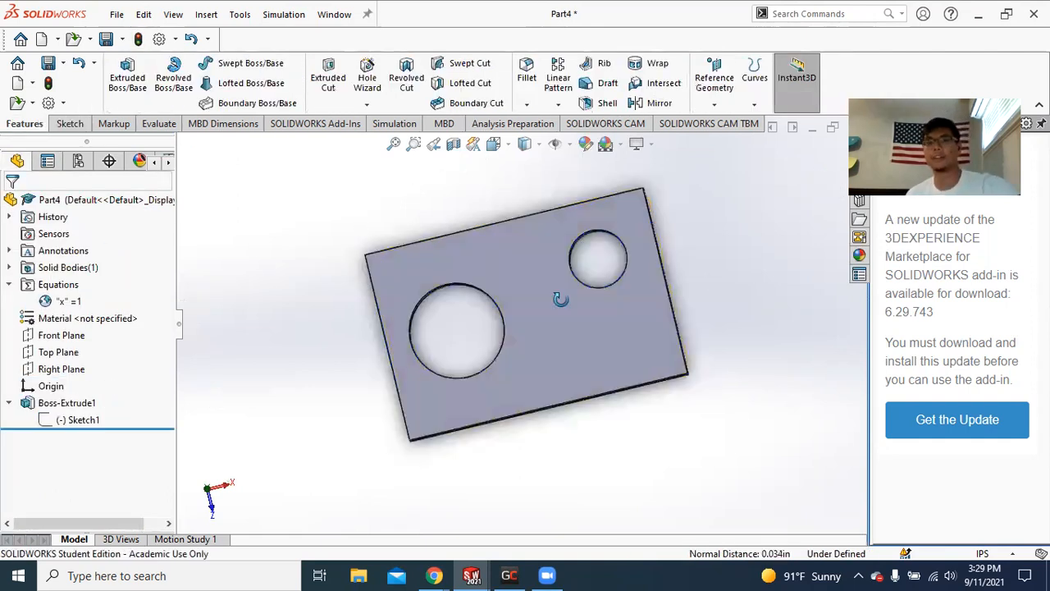
Examine the rebuilt plate and its two holes from several angles.
middle_click_drag(558, 295, 614, 328)
middle_click_drag(581, 274, 432, 276)
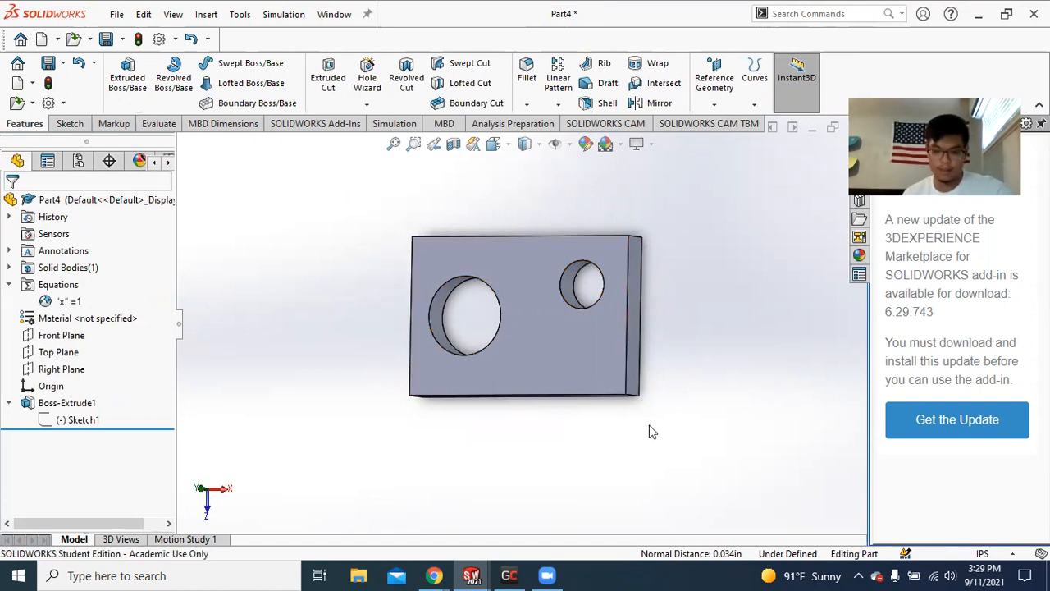
mouse_move(478, 246)
middle_mouse_down()
mouse_move(476, 256)
mouse_move(491, 231)
middle_mouse_up()
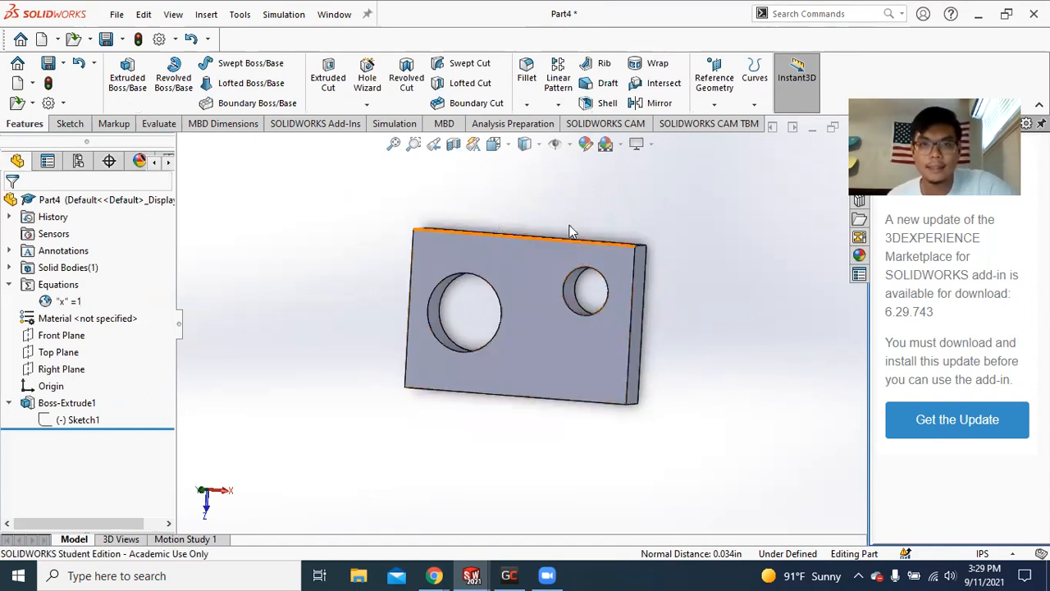
scroll(508, 93, "down", 1)
scroll(540, 302, "up", 3)
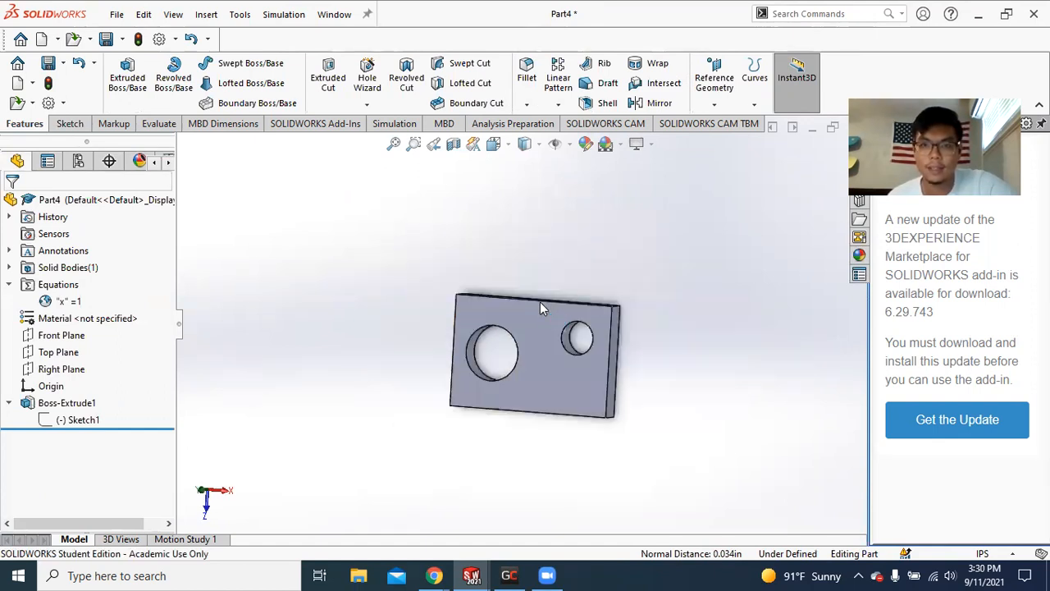
left_click(540, 302)
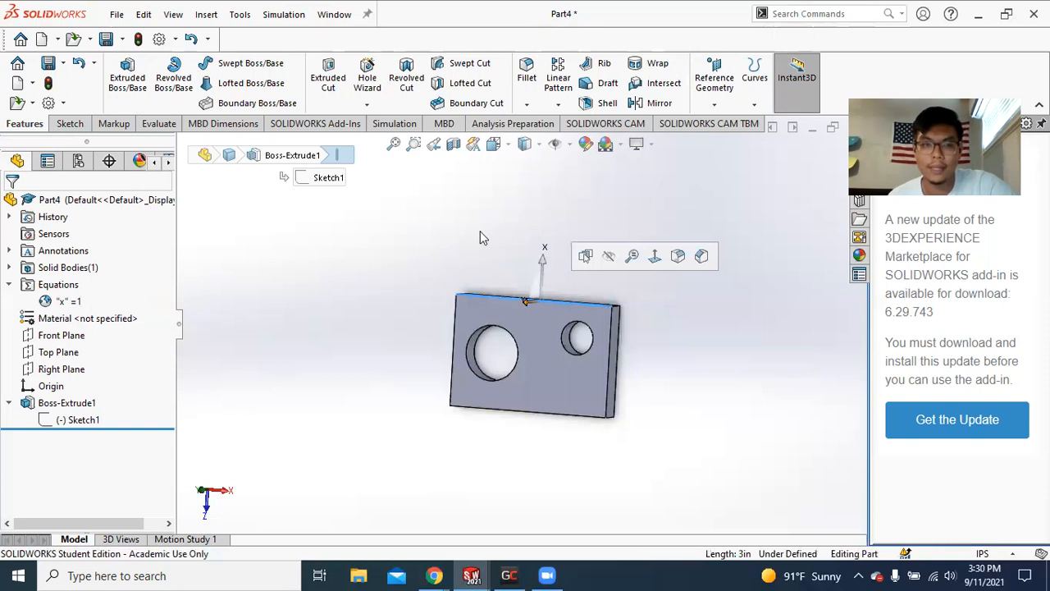
left_click(11, 403)
scroll(535, 307, "down", 4)
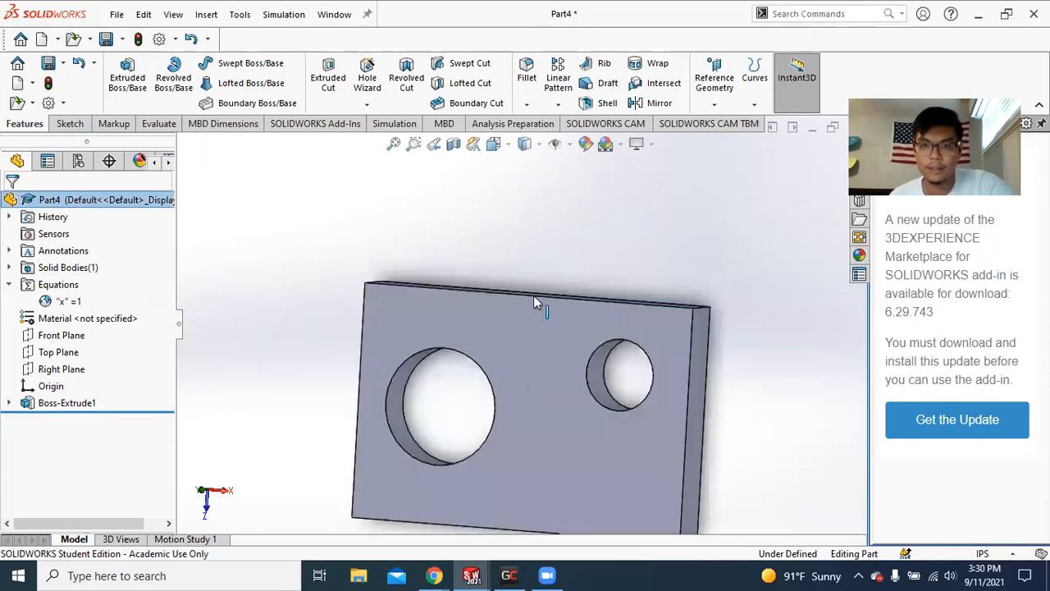
Start a Fillet on the plate's long upper front edge and remove that edge from the fillet selection.
left_click(534, 300)
left_click(530, 78)
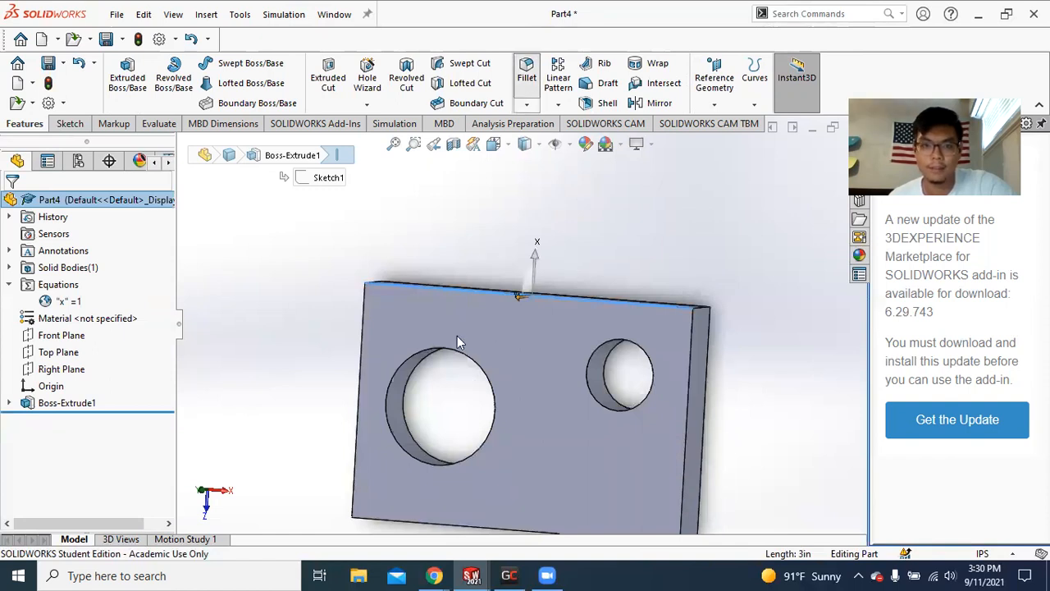
right_click(69, 332)
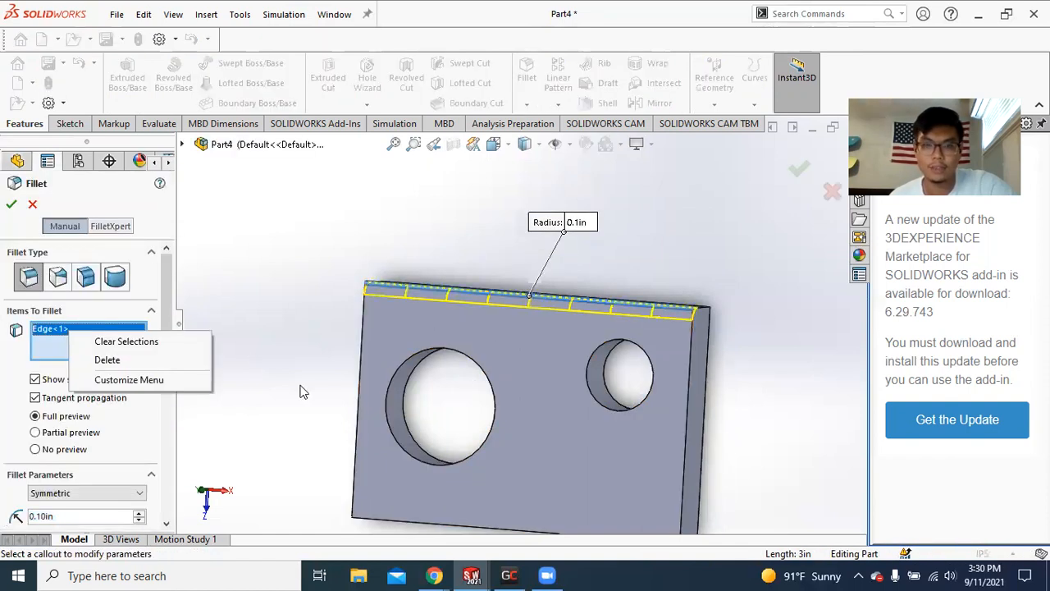
left_click(107, 360)
Choose the plate's front face and two adjoining side faces for the 0.1 in fillet.
left_click(523, 342)
middle_click_drag(667, 430, 698, 298)
middle_click_drag(584, 454, 541, 486)
middle_click_drag(649, 446, 628, 339)
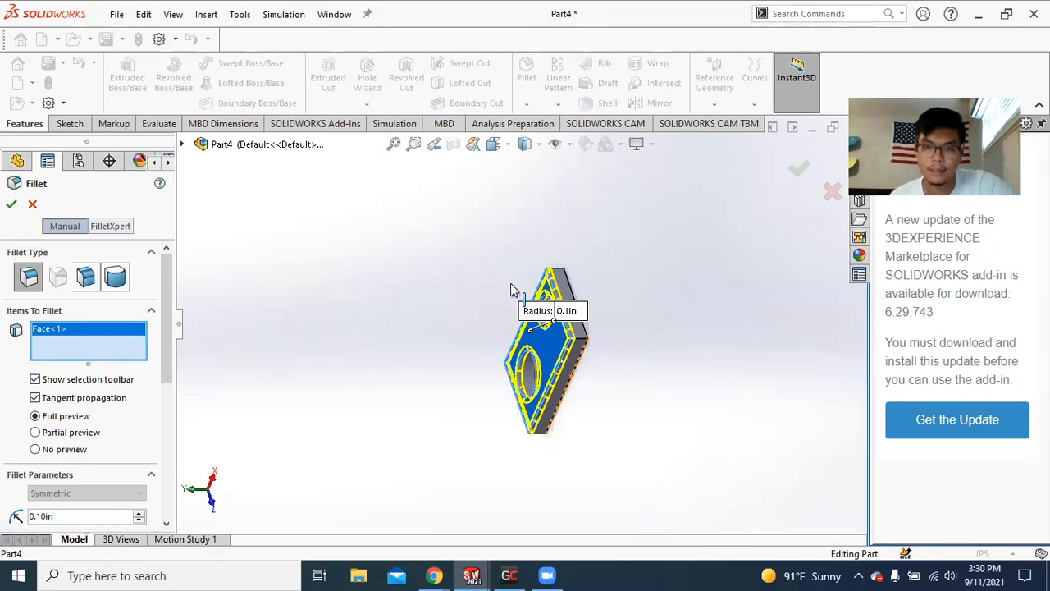
middle_click_drag(514, 288, 525, 295)
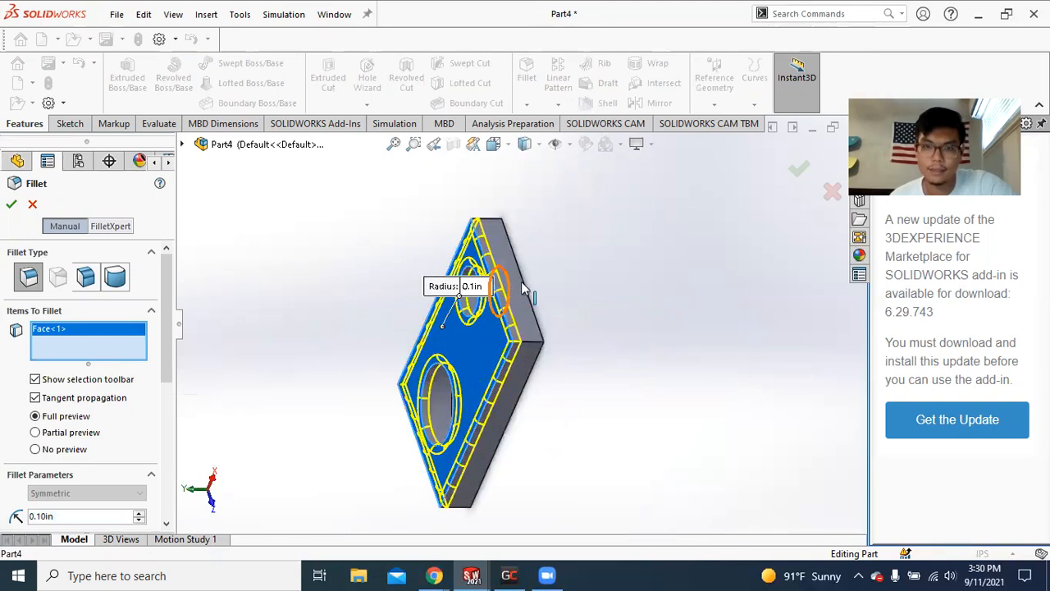
left_click(523, 371)
left_click(514, 387)
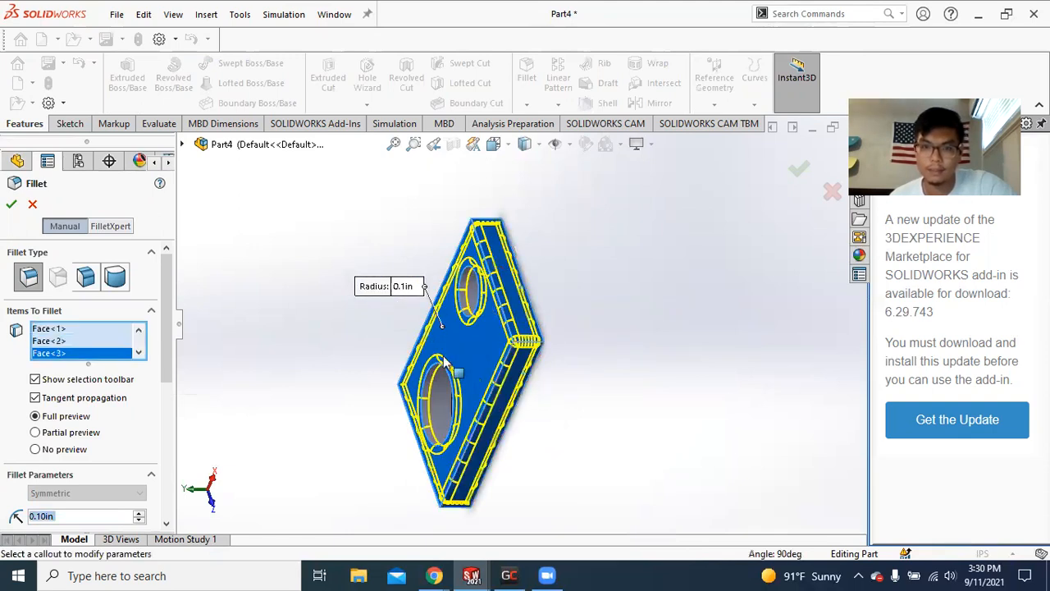
Add the plate's back face and the two remaining side faces, and create the 0.1 in fillet on all edges.
middle_click_drag(444, 357, 604, 305)
left_click(496, 332)
middle_click_drag(495, 331, 472, 273)
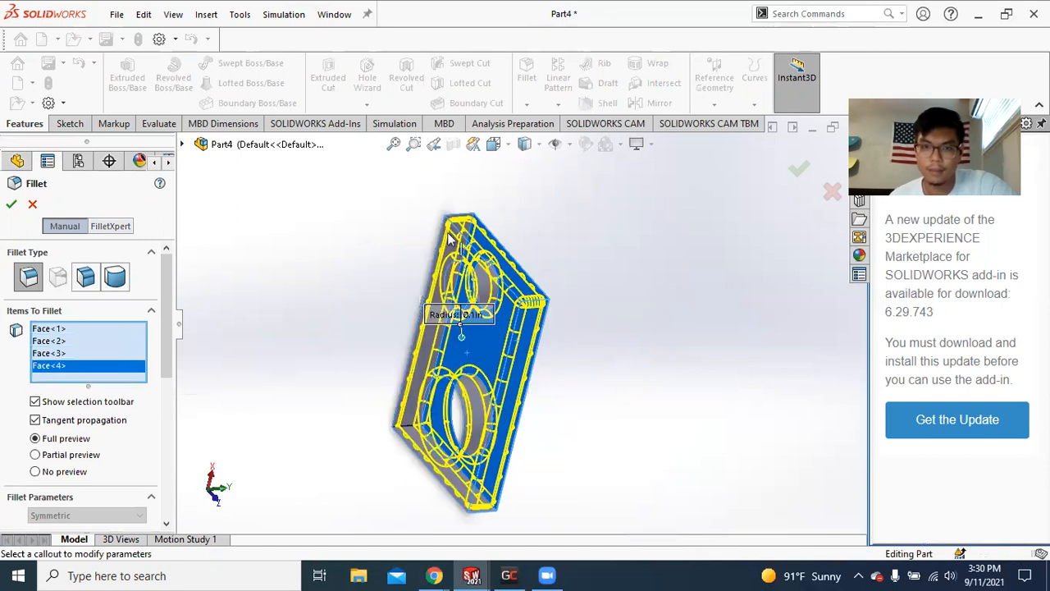
middle_click_drag(452, 240, 468, 257)
middle_click_drag(541, 351, 556, 292)
left_click(496, 354)
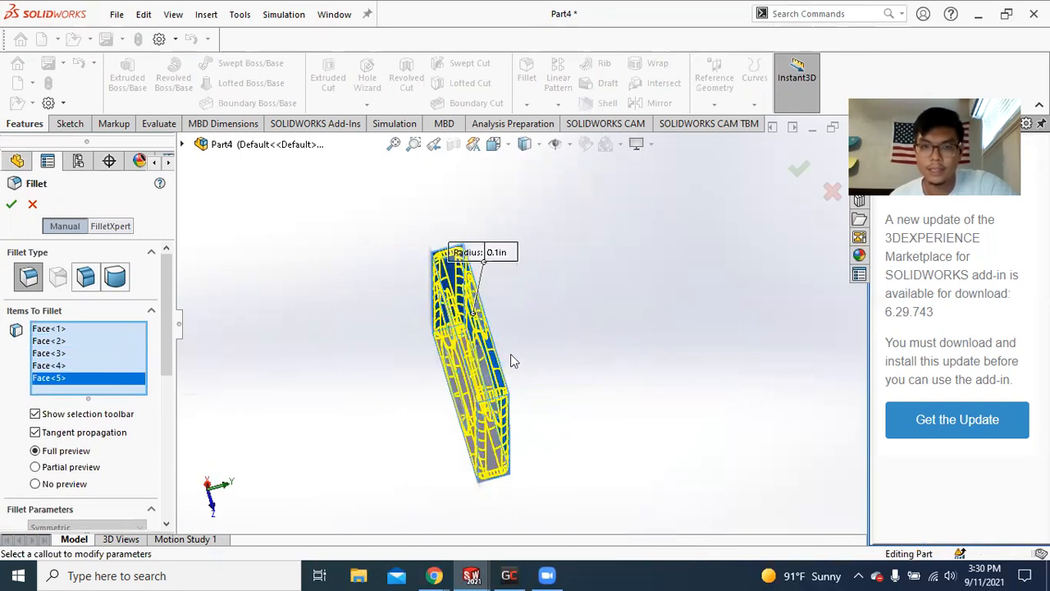
left_click(468, 357)
middle_click_drag(611, 384, 280, 371)
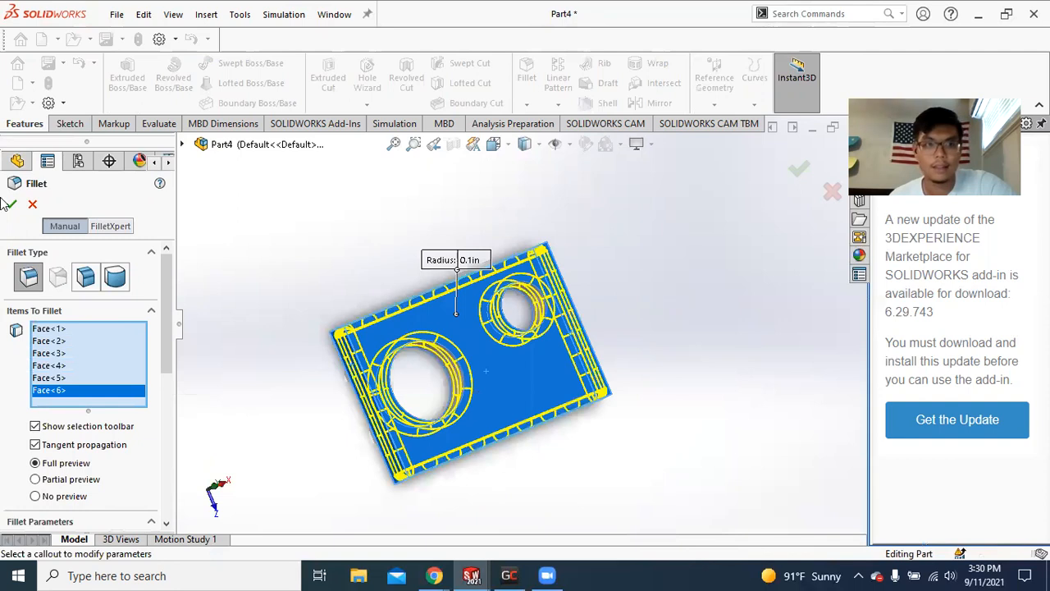
key("Return")
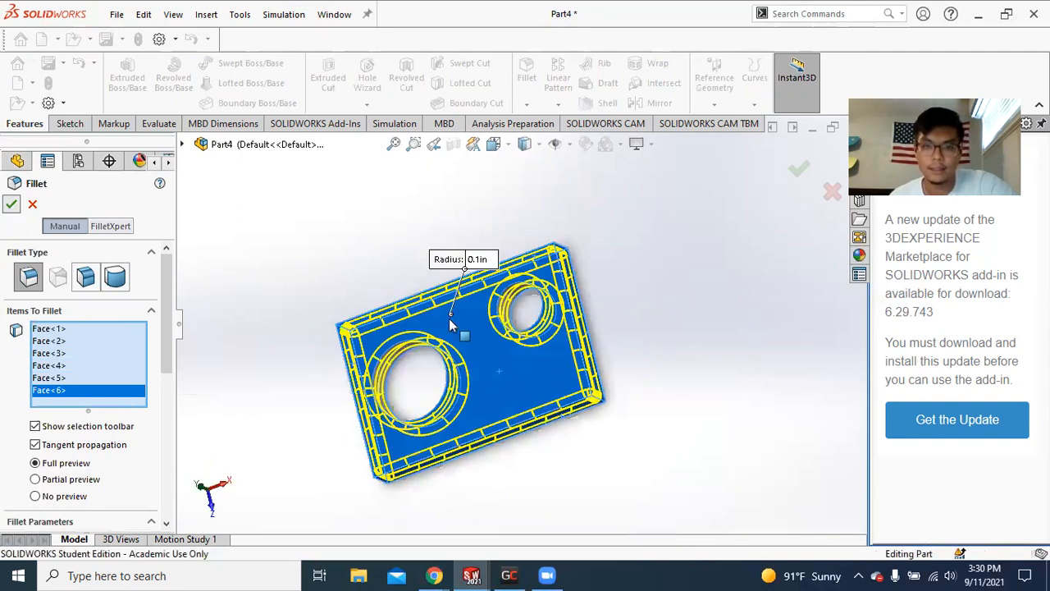
Delete the fillet feature from the plate.
scroll(402, 393, "down", 2)
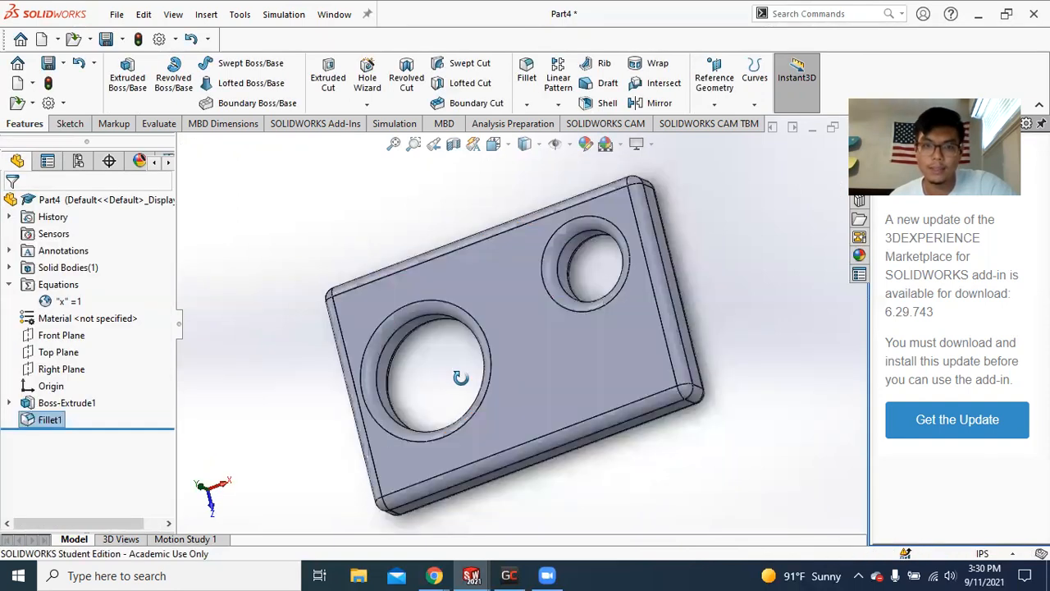
scroll(460, 372, "down", 2)
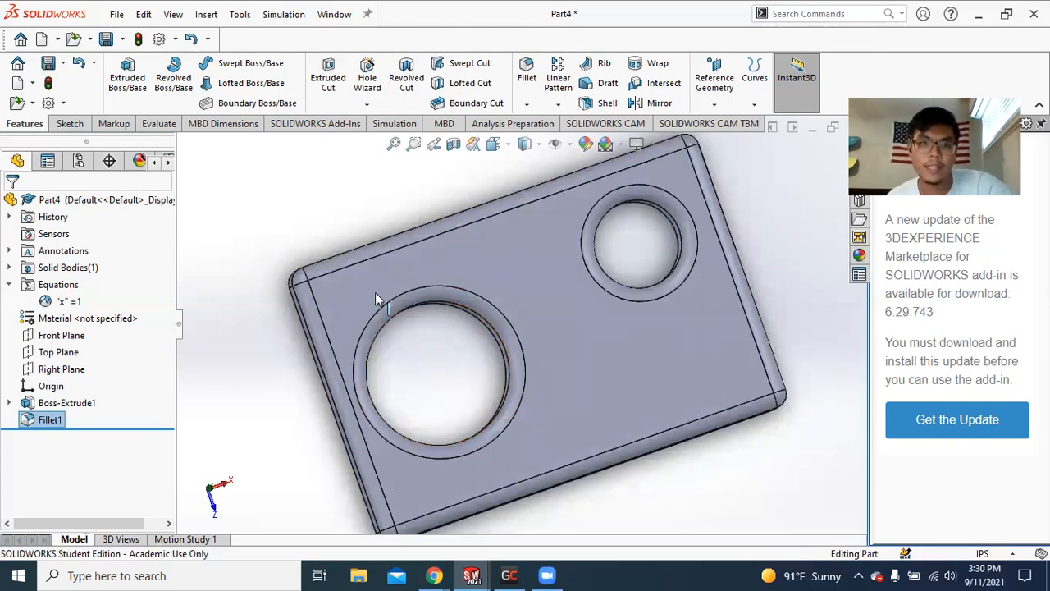
scroll(361, 297, "up", 2)
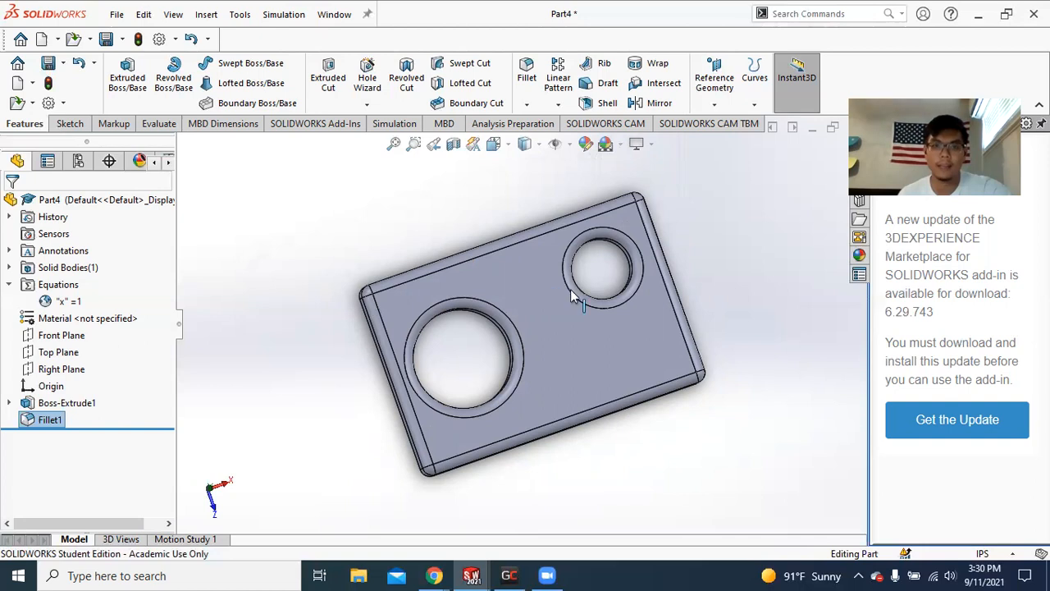
right_click(78, 428)
left_click(211, 399)
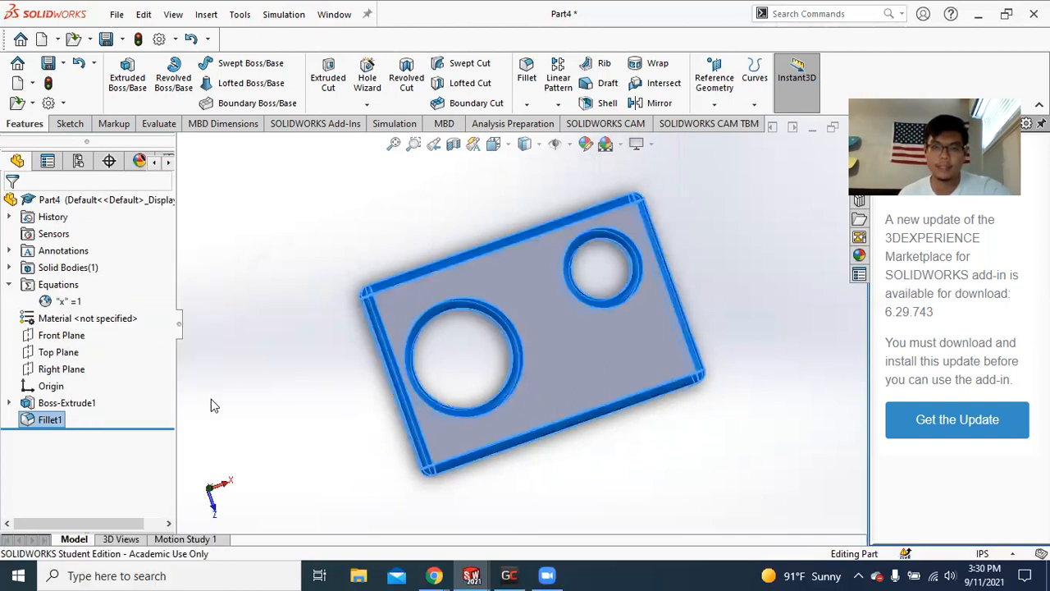
key("Delete")
left_click(629, 212)
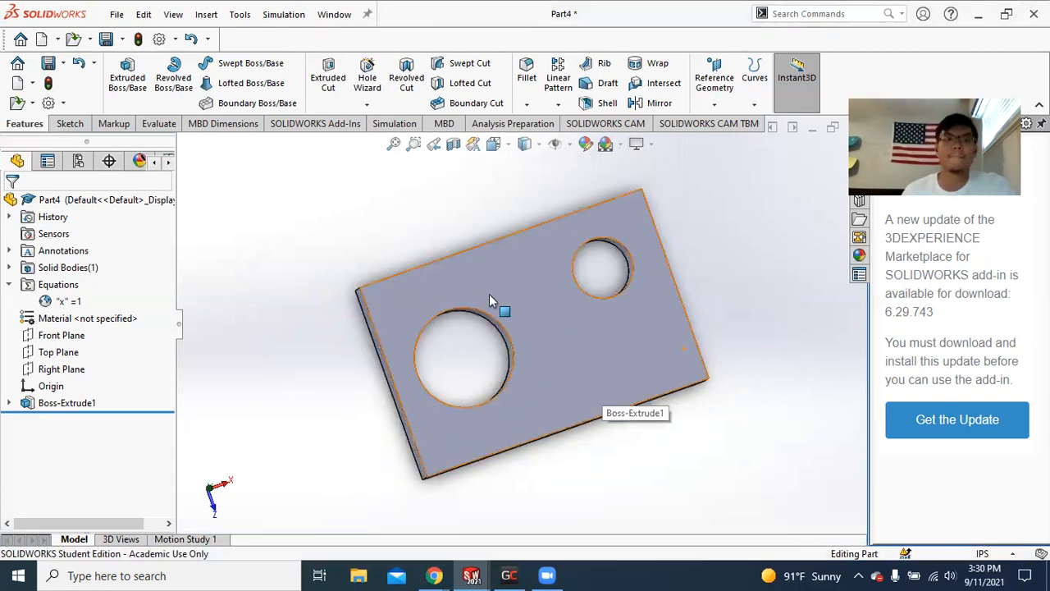
left_click(98, 319)
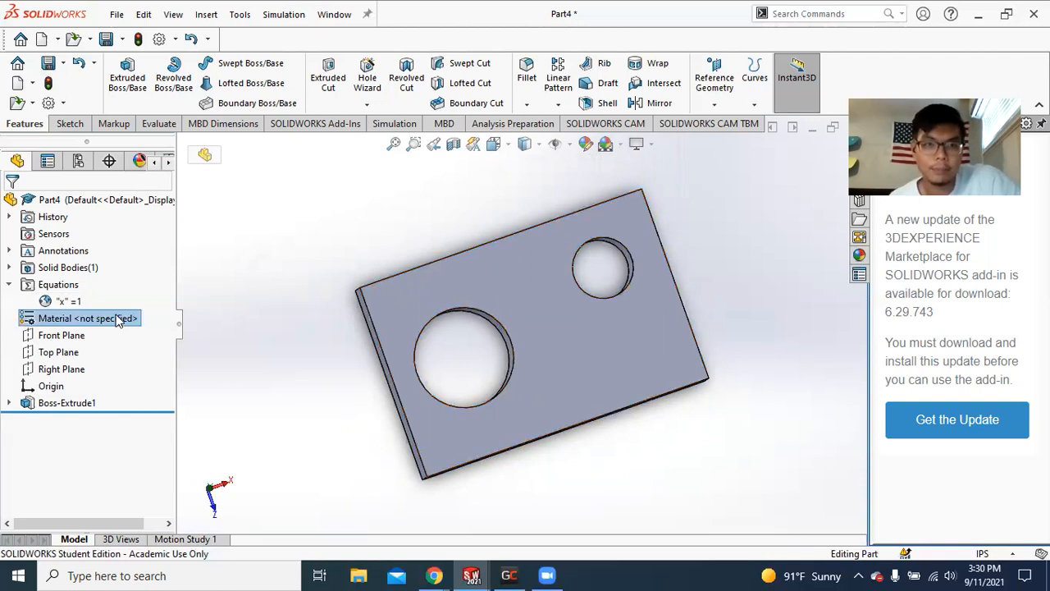
right_click(119, 318)
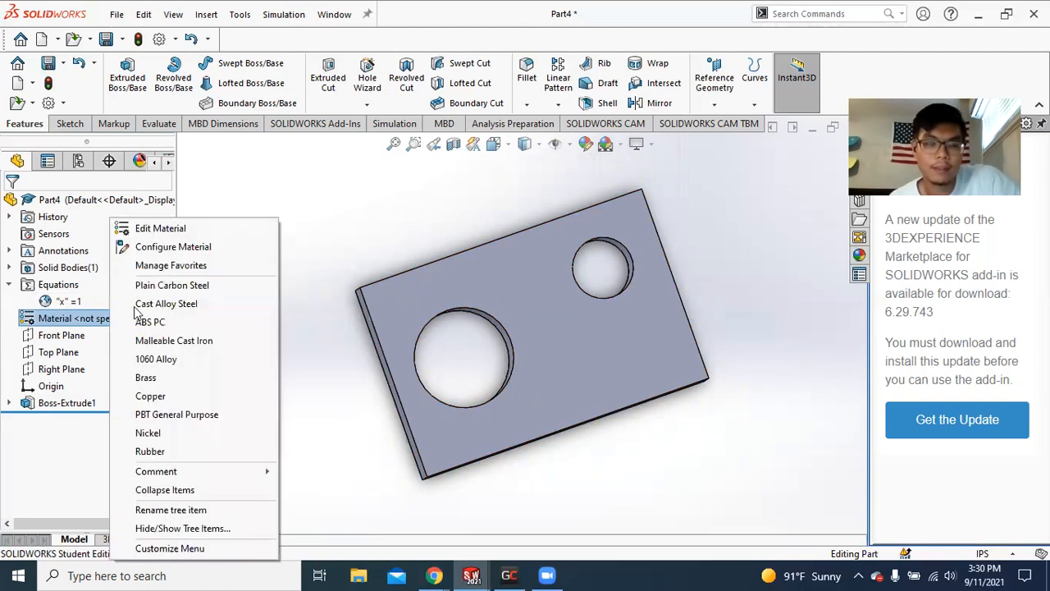
left_click(273, 232)
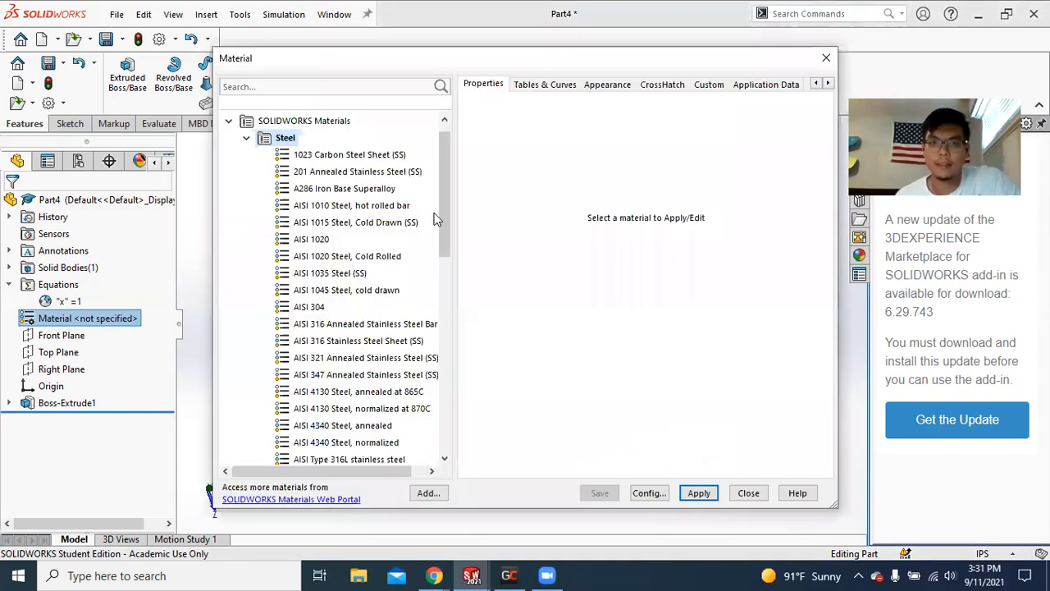
scroll(434, 212, "down", 2)
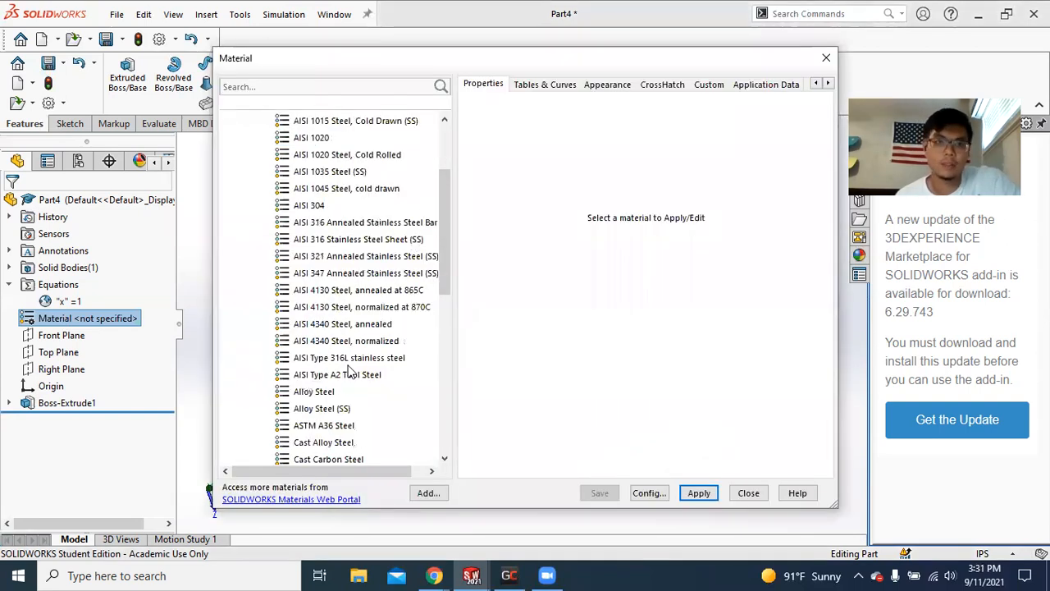
scroll(353, 367, "down", 6)
scroll(324, 374, "up", 6)
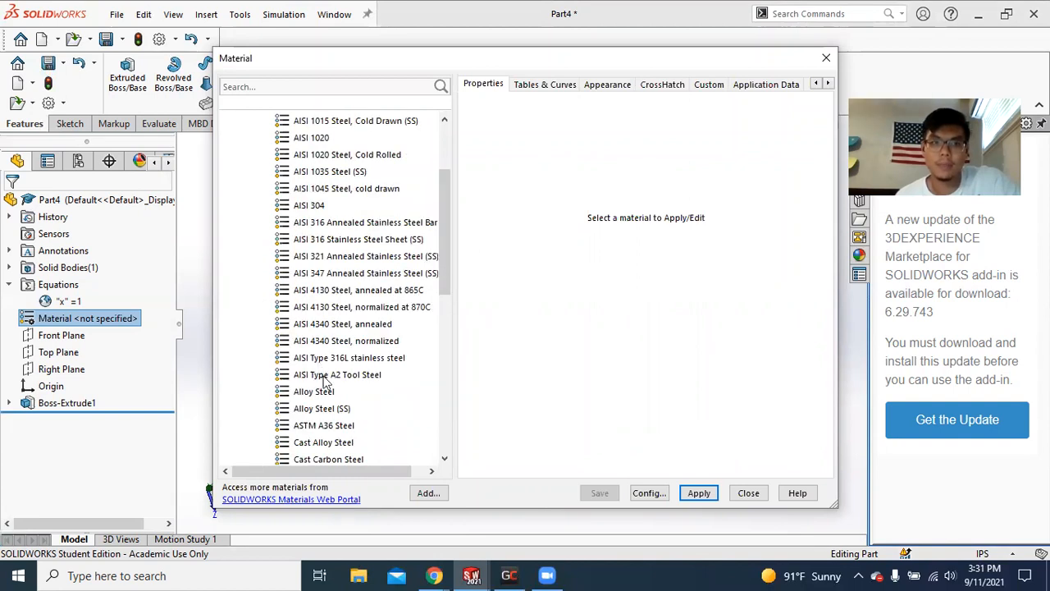
scroll(339, 199, "up", 3)
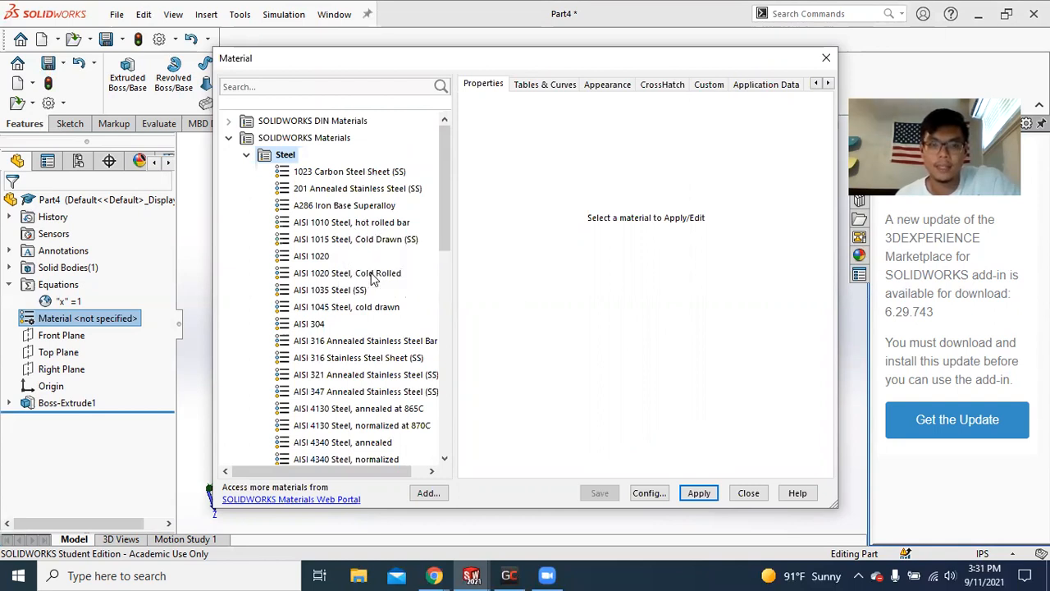
scroll(372, 279, "down", 10)
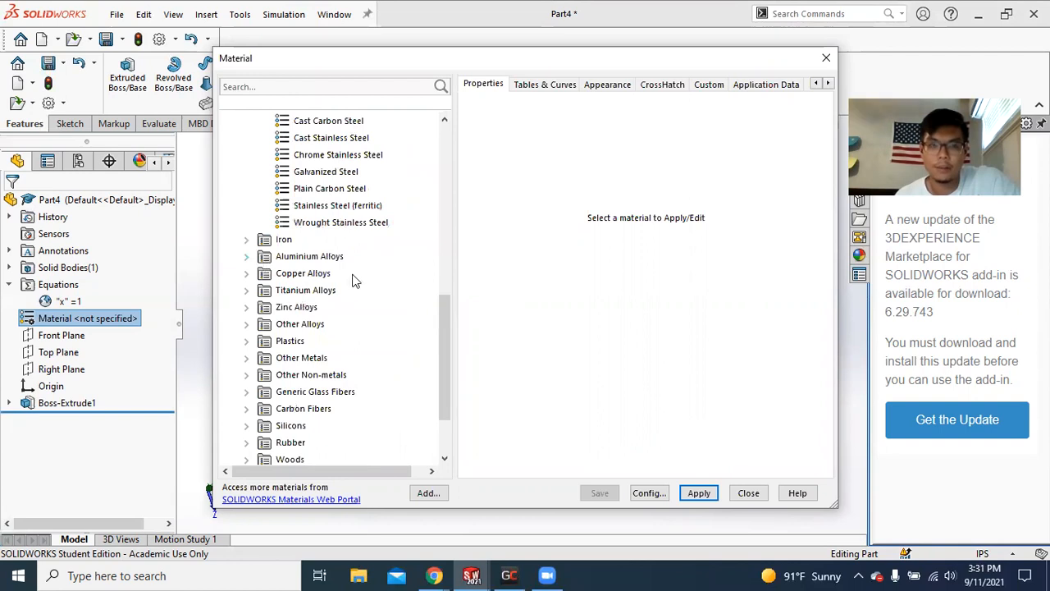
scroll(354, 282, "down", 6)
scroll(348, 328, "down", 15)
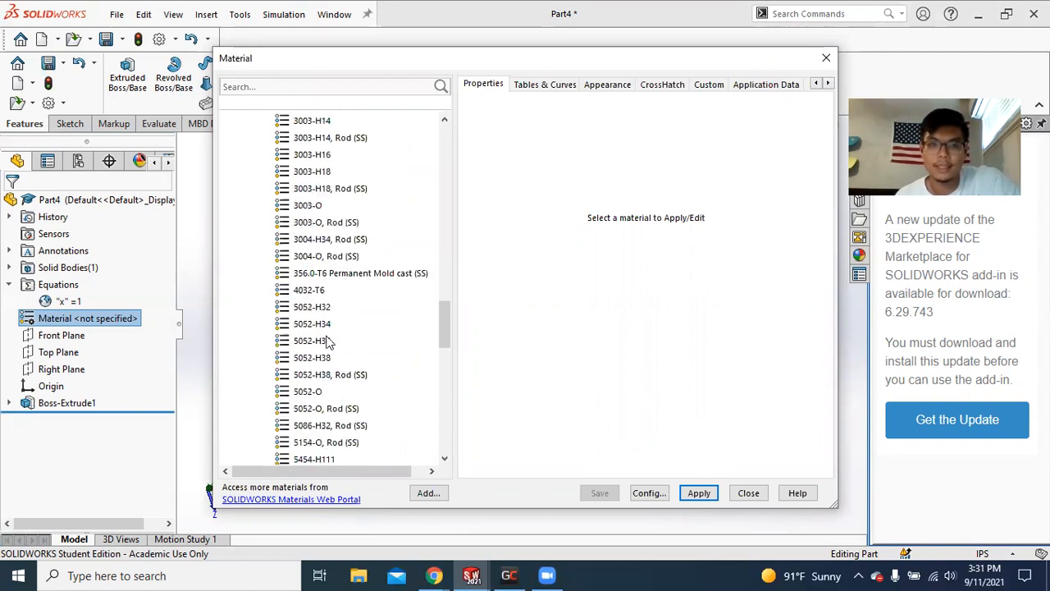
left_click(329, 240)
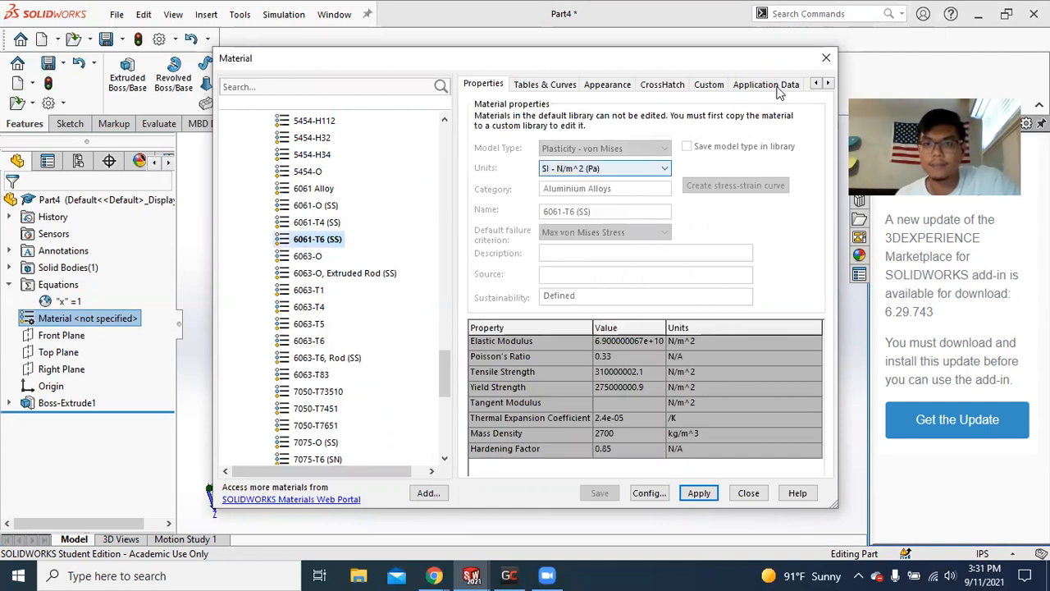
left_click(827, 58)
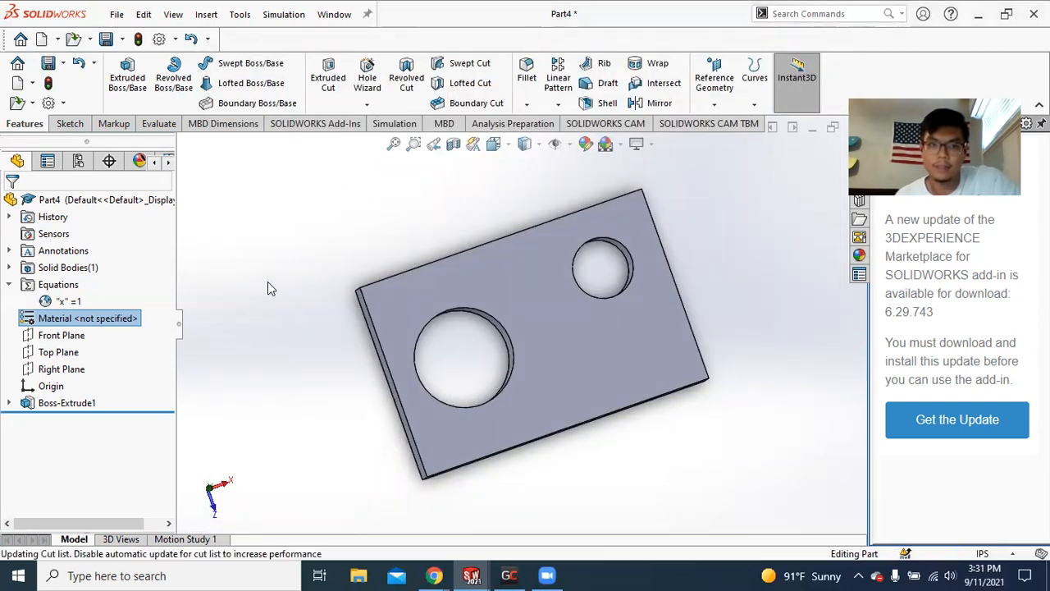
Apply the aluminium alloy 6061-T6 (SS) as the plate's material and close the material library.
right_click(97, 320)
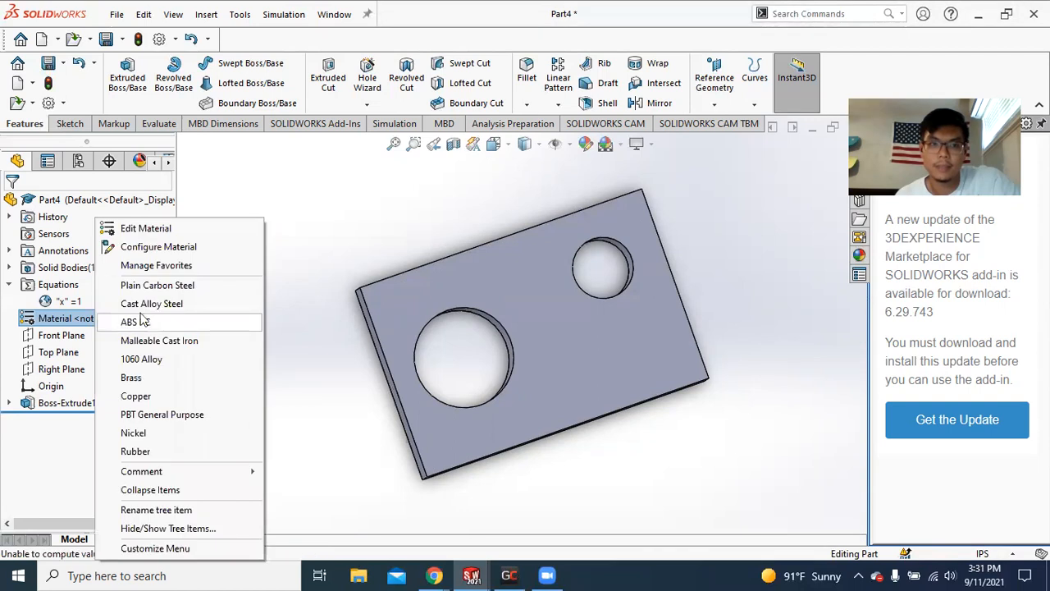
left_click(151, 228)
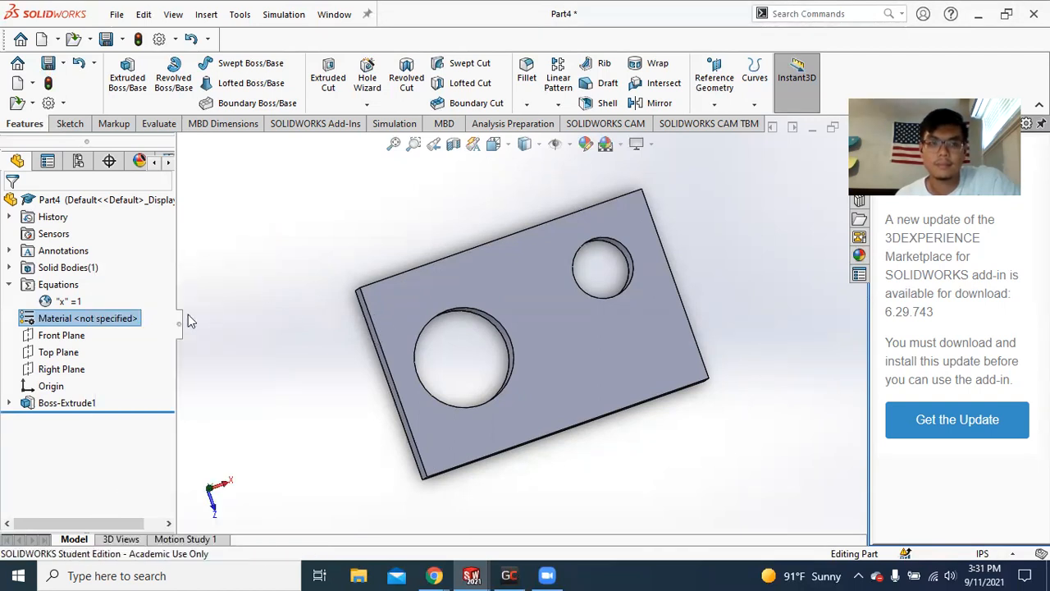
scroll(402, 279, "down", 10)
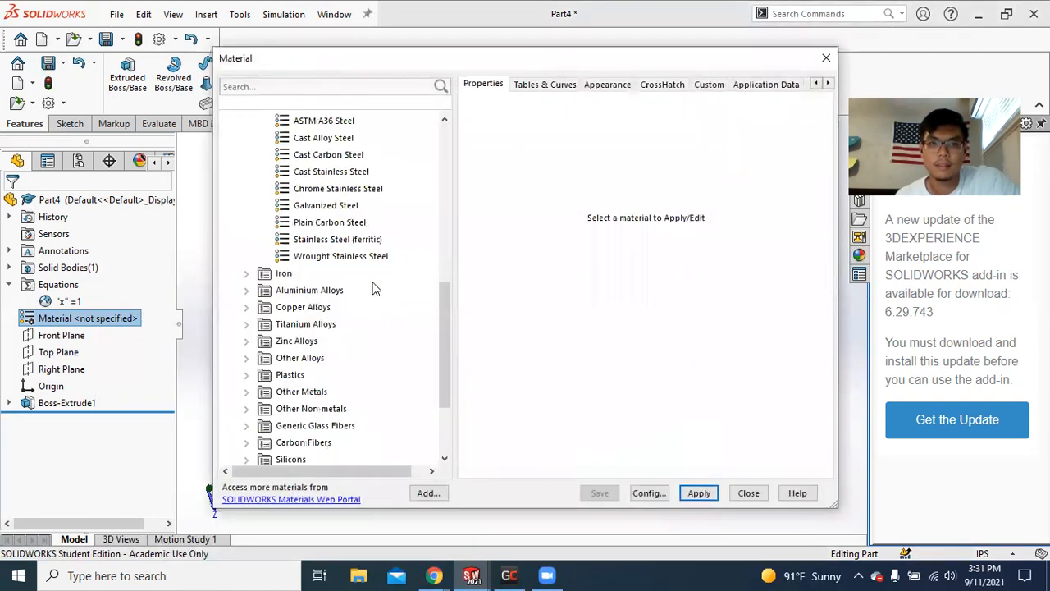
left_click(251, 287)
scroll(338, 328, "down", 20)
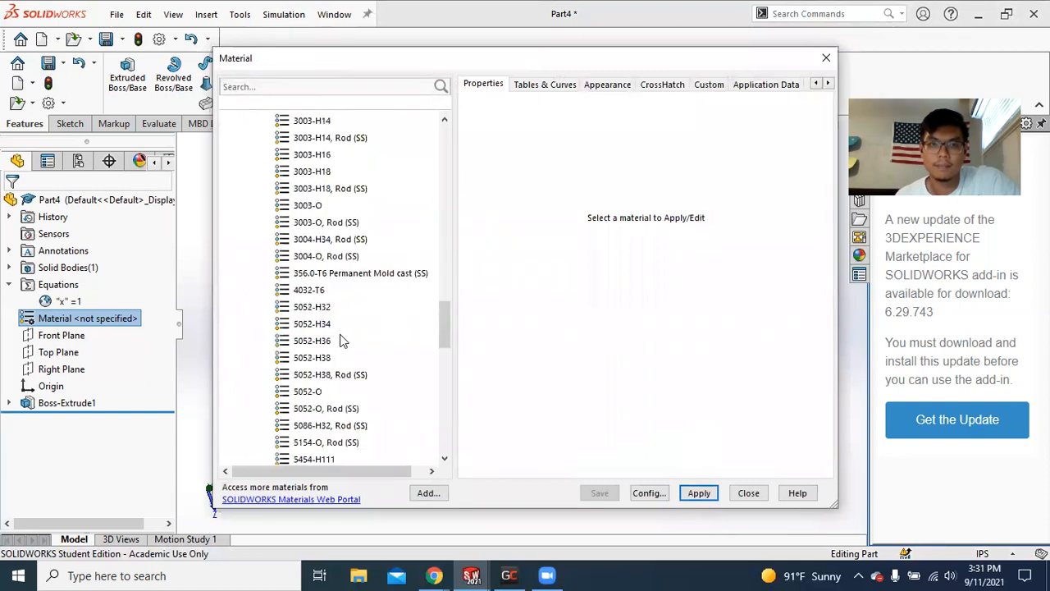
left_click(340, 338)
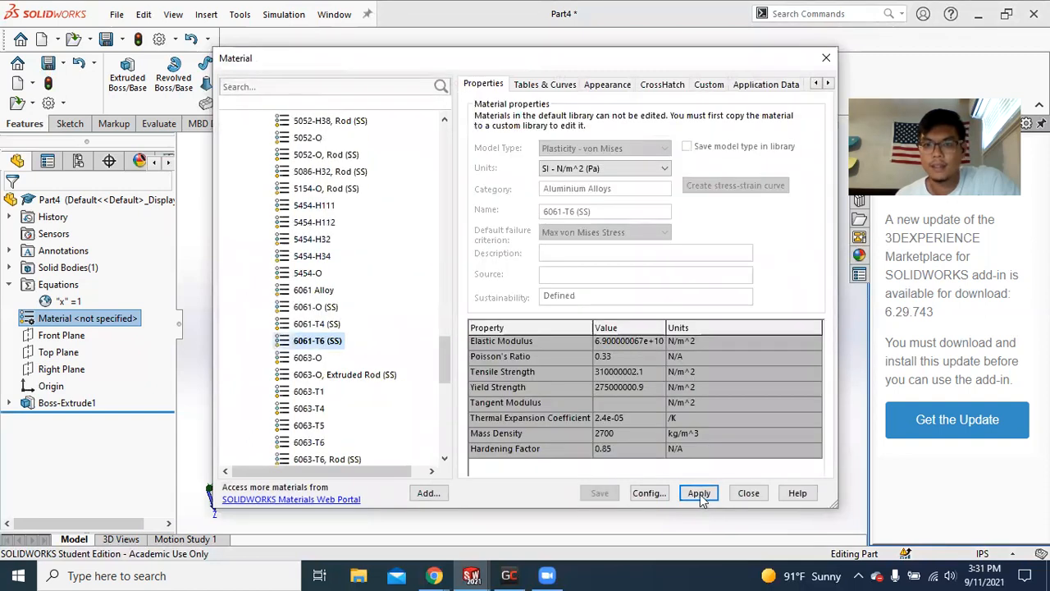
left_click(699, 493)
left_click(749, 492)
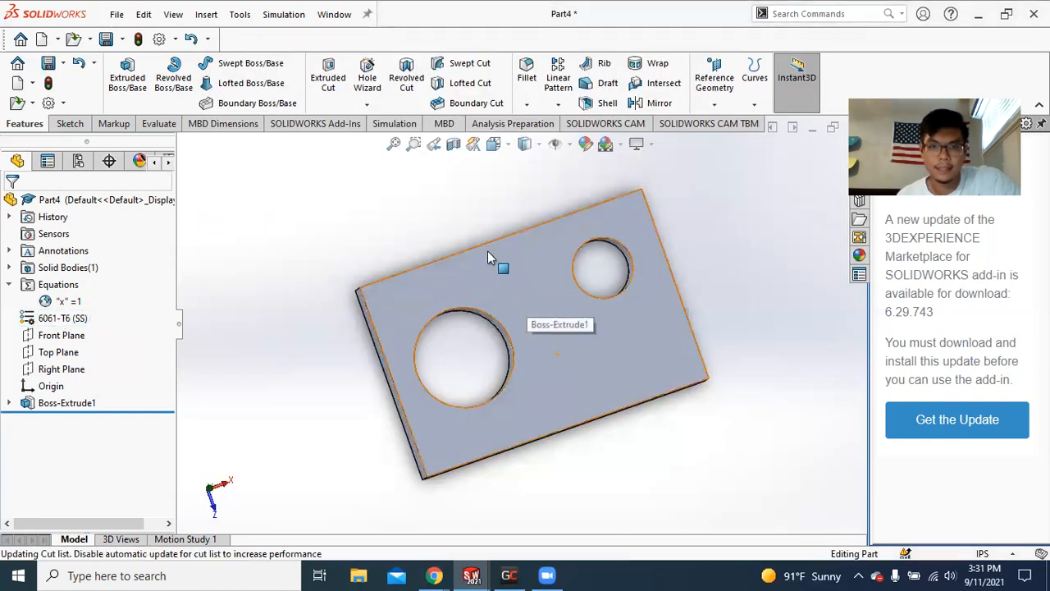
Delete the plate's Boss-Extrude1 feature while keeping its absorbed sketch.
scroll(488, 252, "up", 3)
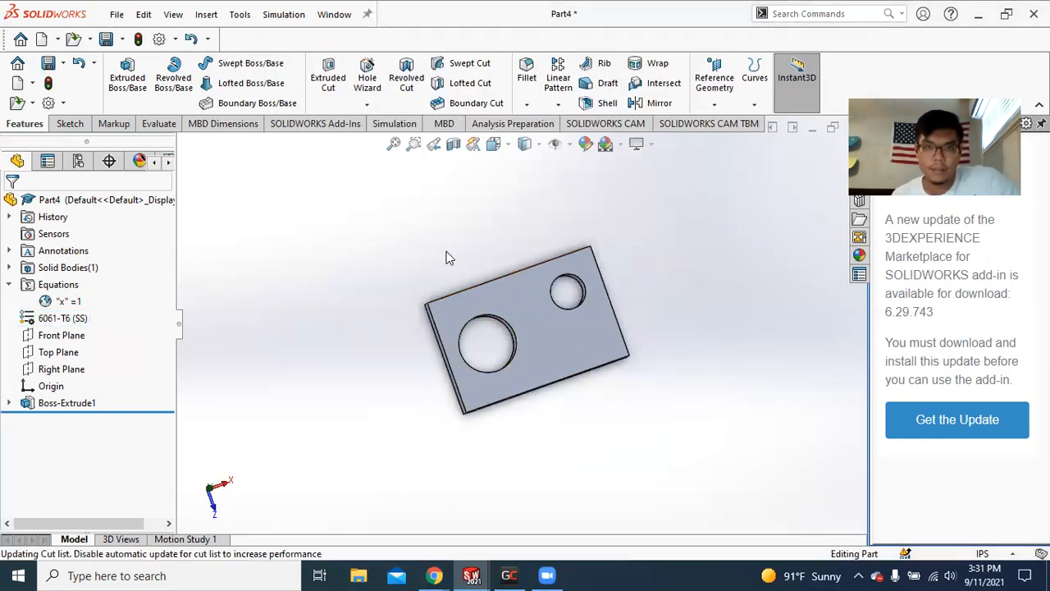
left_click_drag(355, 208, 672, 468)
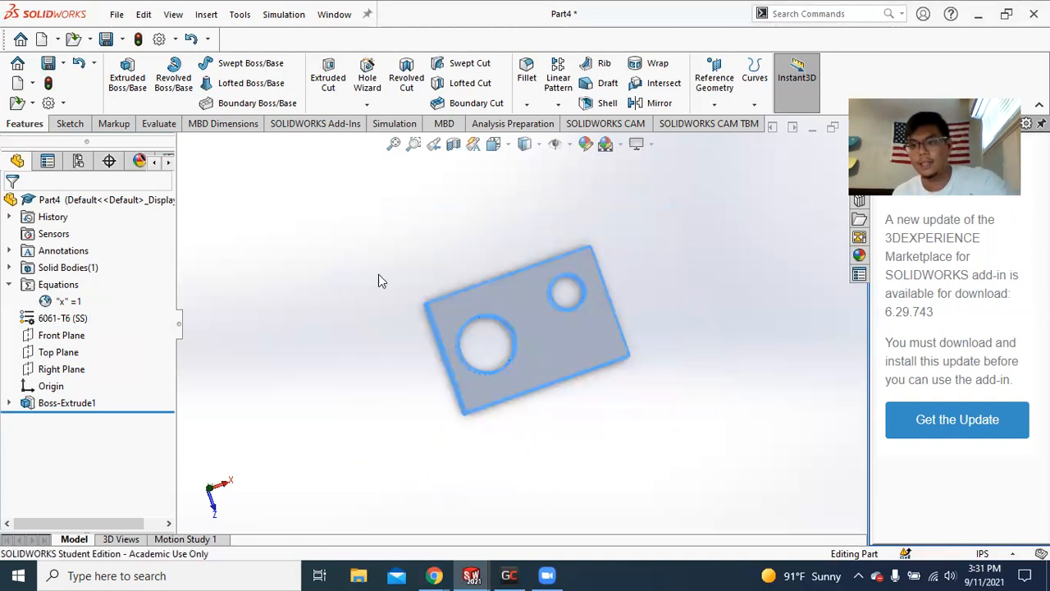
right_click(74, 402)
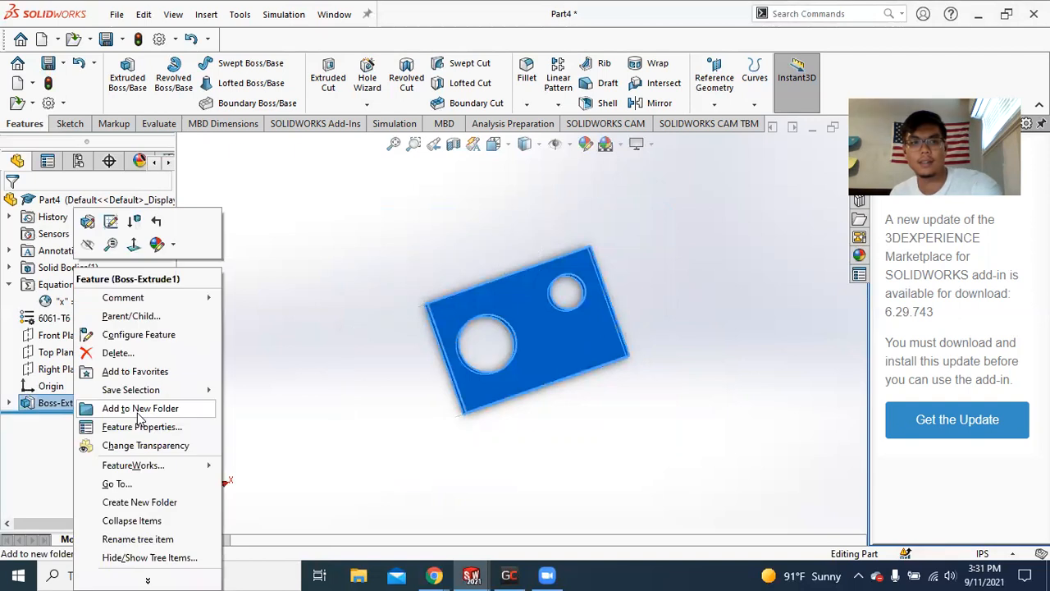
left_click(116, 352)
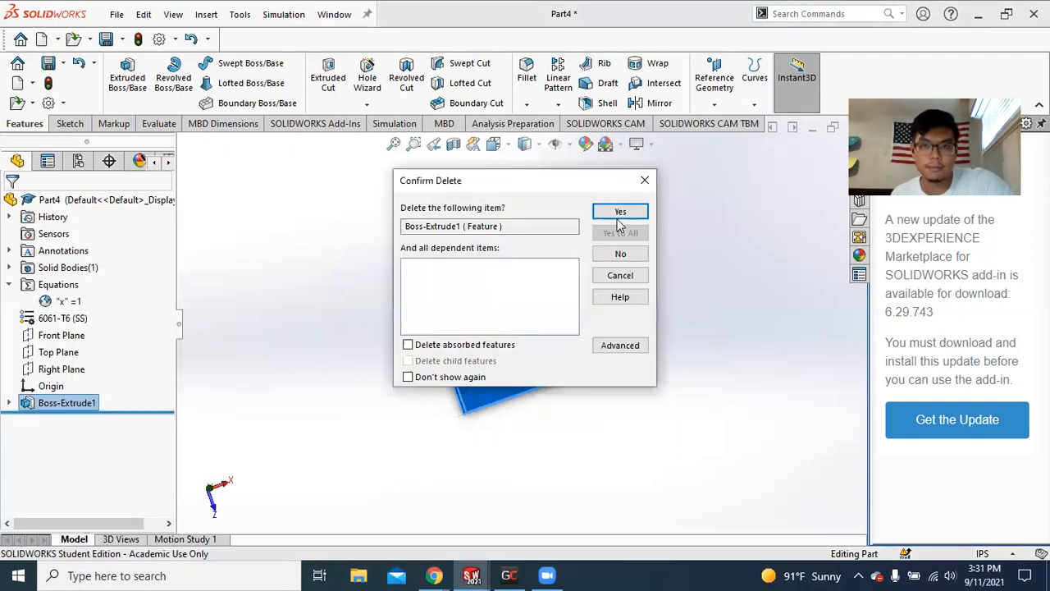
left_click(620, 212)
Delete the remaining Sketch1 with the plate outline and circles, and dismiss the rebuild error report.
right_click(63, 388)
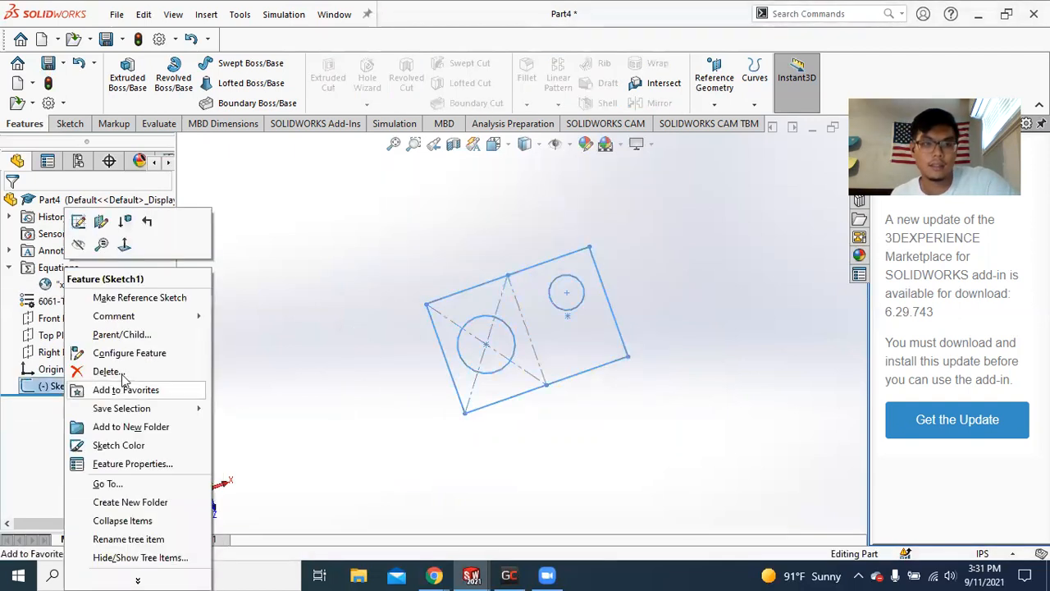
left_click(109, 371)
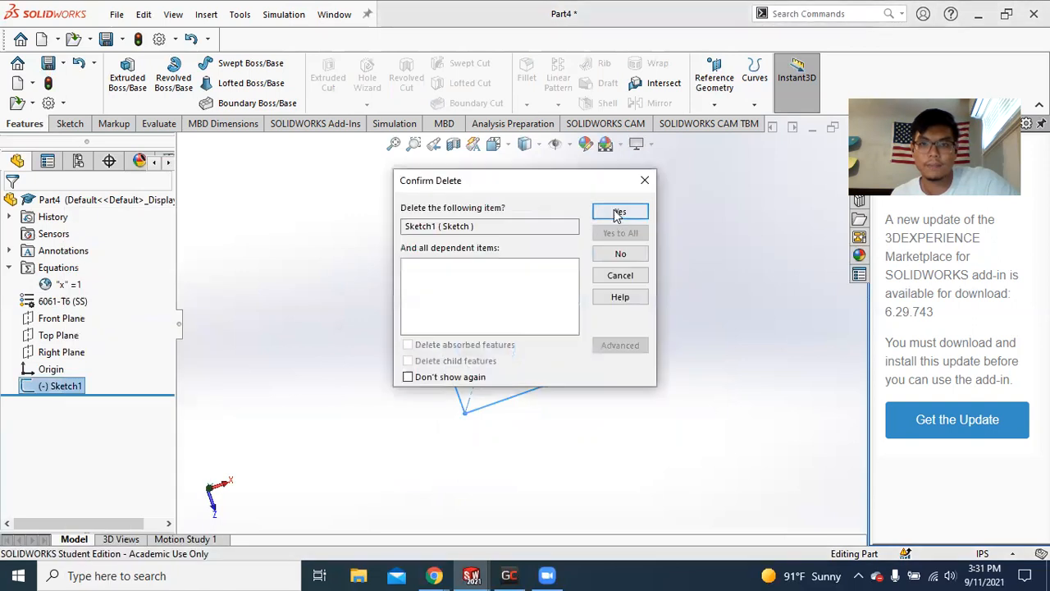
left_click(619, 213)
left_click(476, 166)
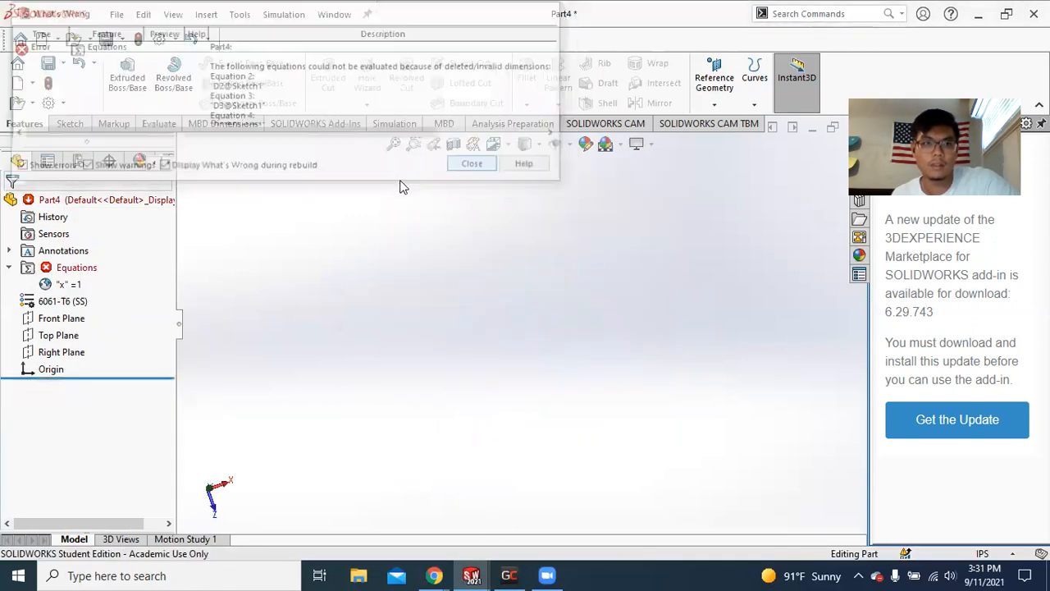
Delete the global variable x from the part's equations and dismiss the resulting error dialogs.
left_click(79, 274)
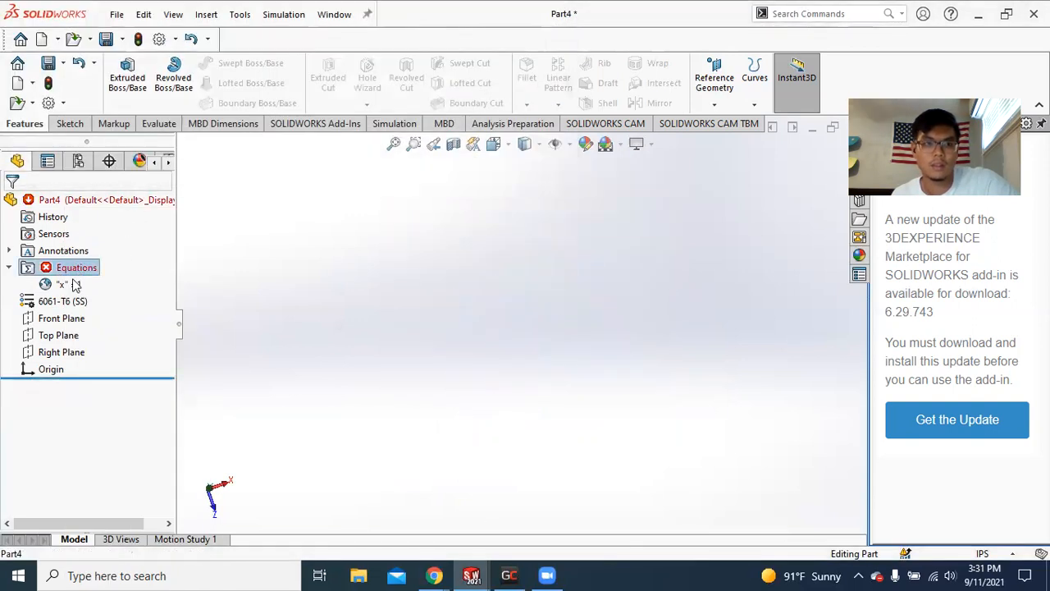
right_click(91, 284)
left_click(127, 289)
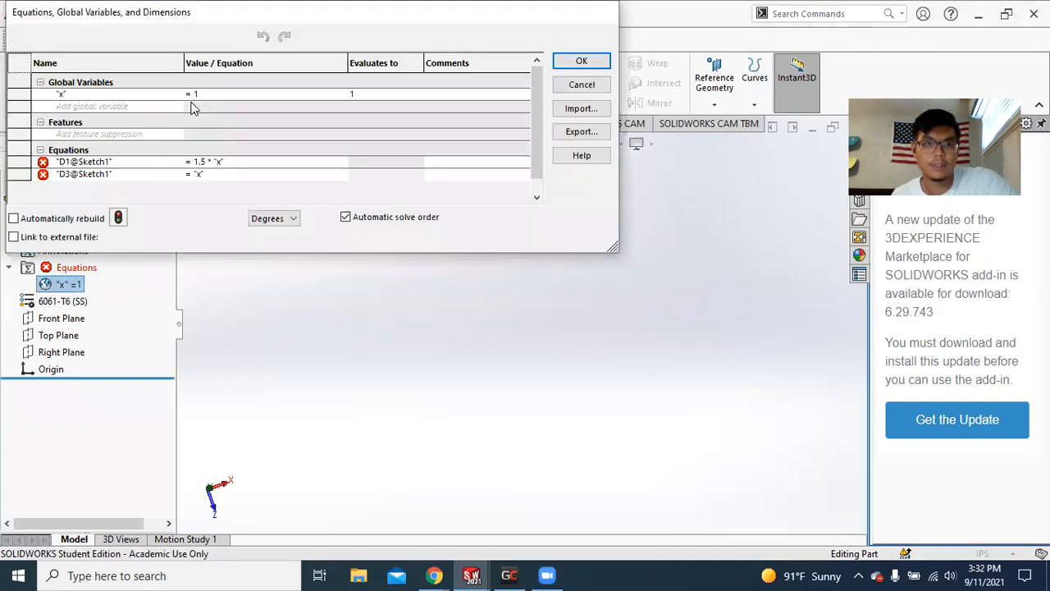
right_click(88, 96)
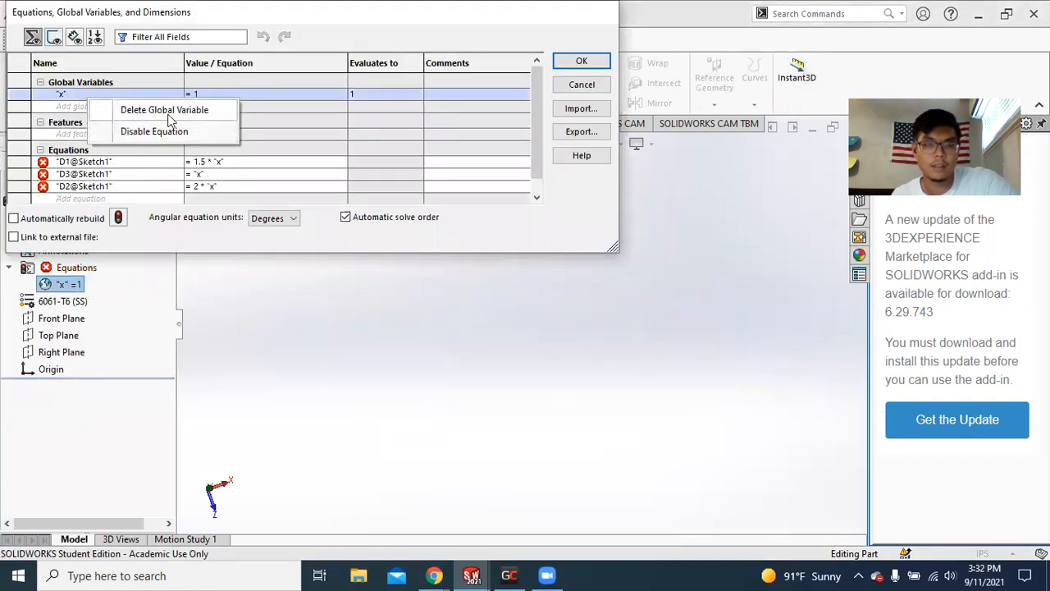
left_click(164, 110)
left_click(581, 60)
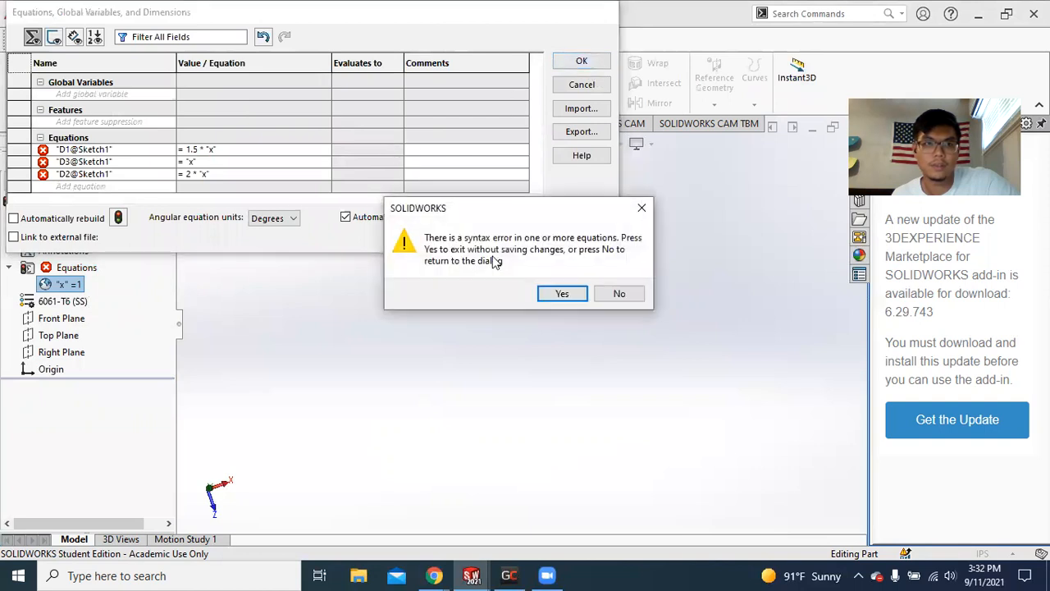
left_click(563, 294)
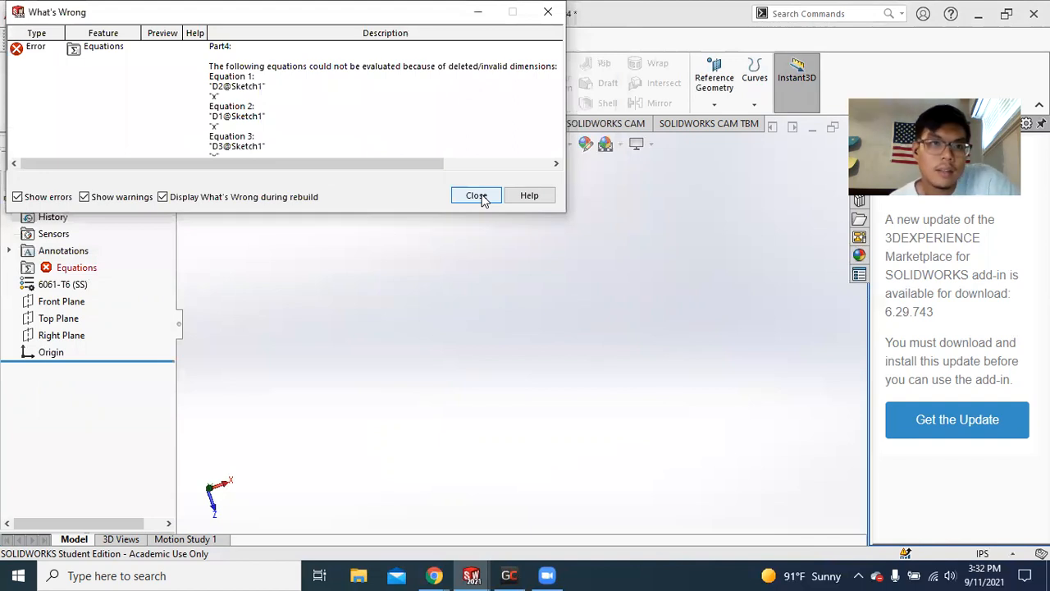
left_click(477, 195)
Delete the leftover equations for D1, D3 and D2 of Sketch1 and accept the equation changes.
right_click(92, 271)
left_click(197, 276)
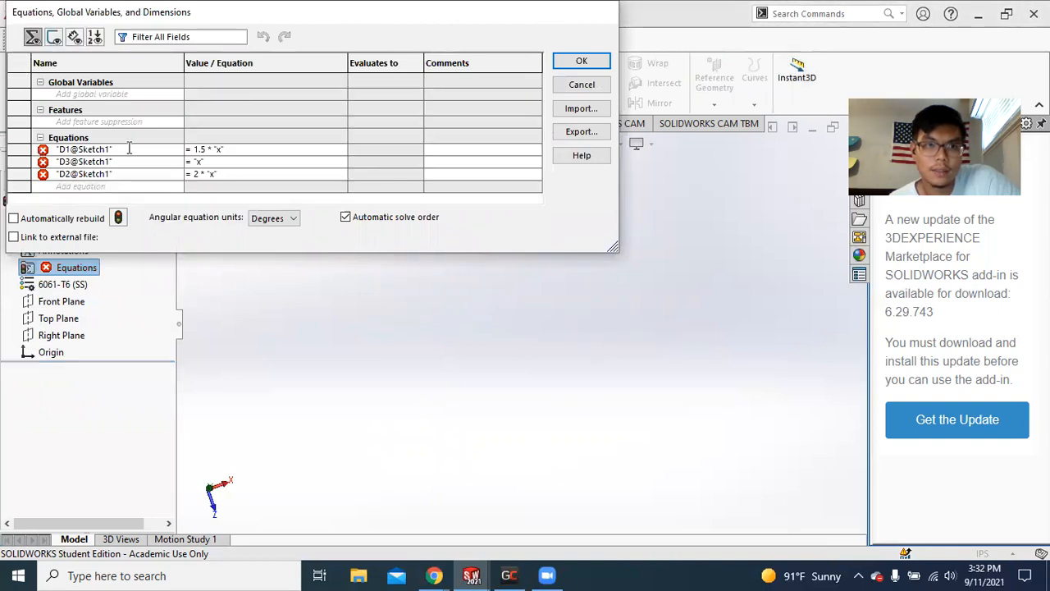
left_click(263, 154)
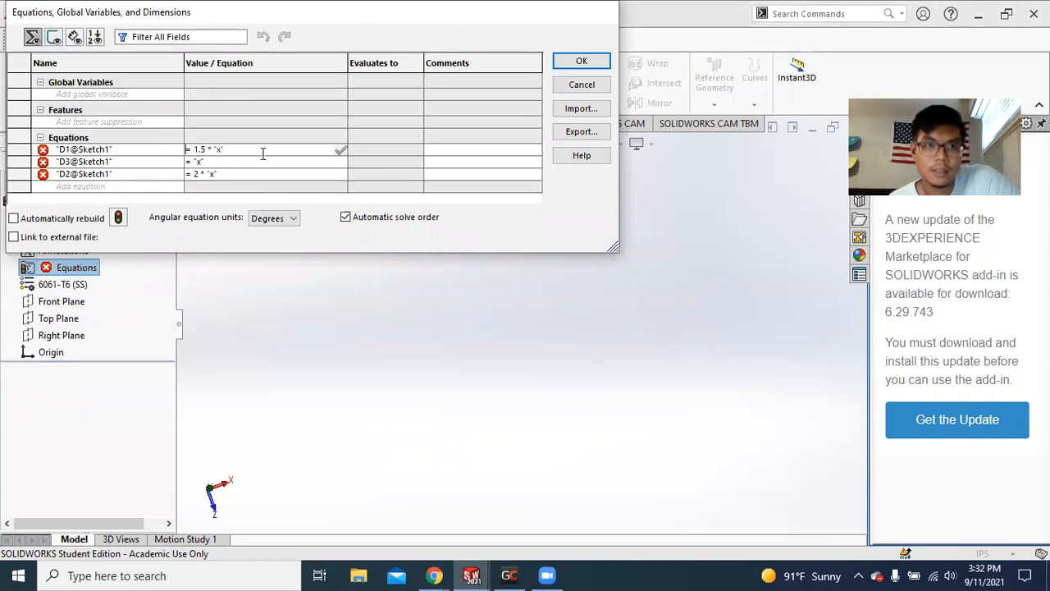
left_click_drag(44, 153, 44, 162)
right_click_drag(92, 177, 96, 168)
left_click(102, 161)
left_click(115, 165)
right_click(103, 152)
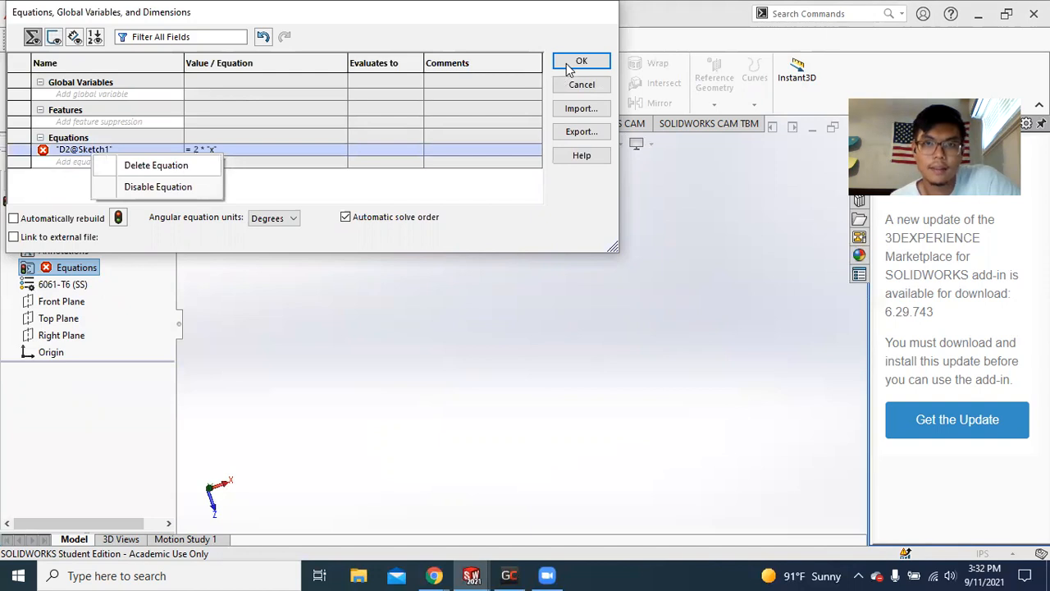
left_click(156, 165)
key("Return")
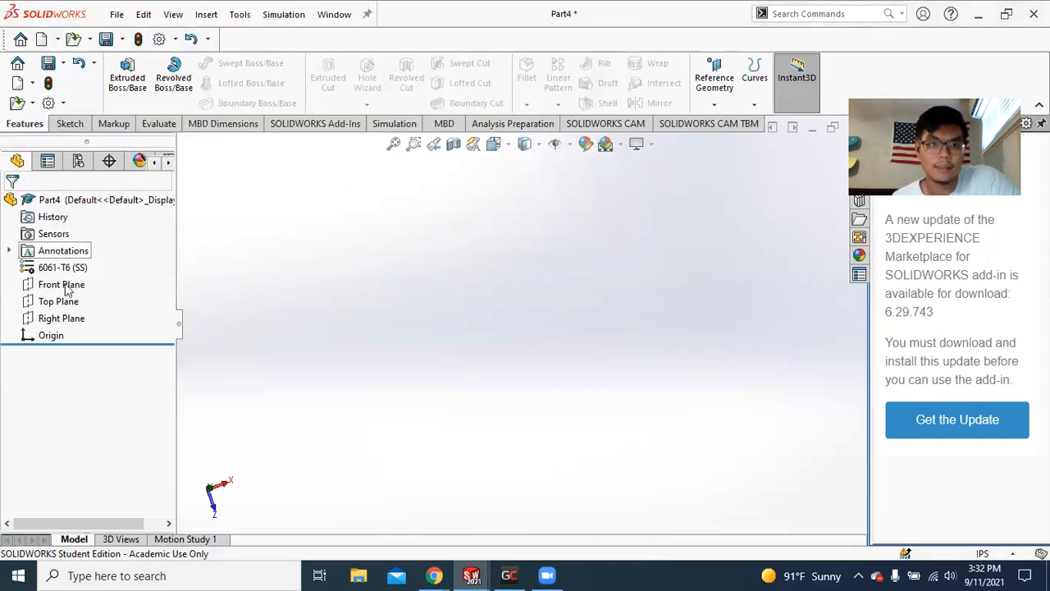
Select the Top Plane of the emptied part and view it at an angle.
left_click(66, 285)
left_click(492, 354)
middle_click_drag(492, 355, 517, 477)
Switch to the Part2 document and inspect its revolved spool-shaped body from above.
mouse_move(473, 575)
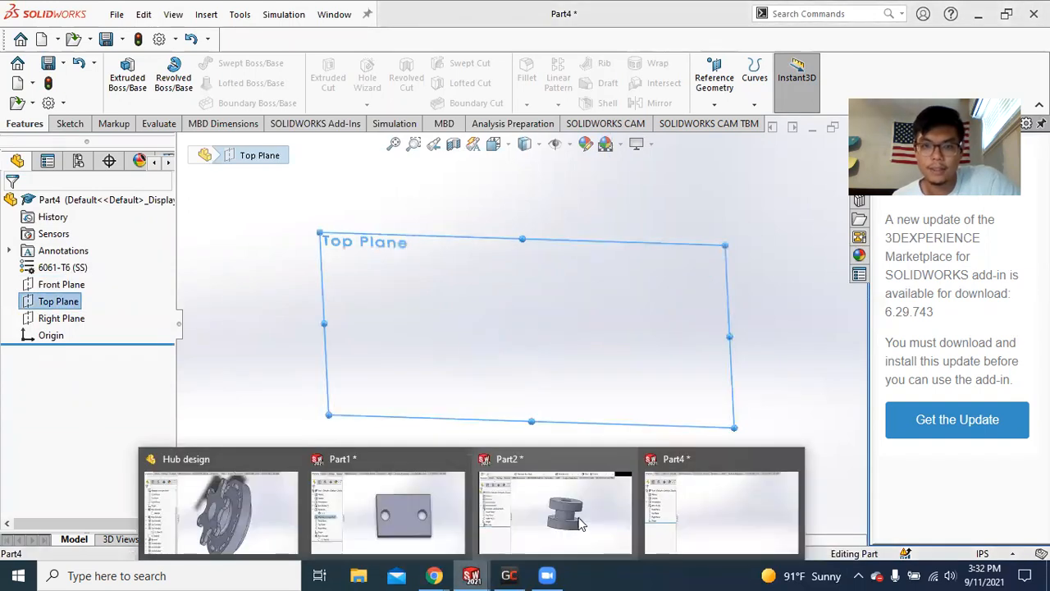
left_click(587, 515)
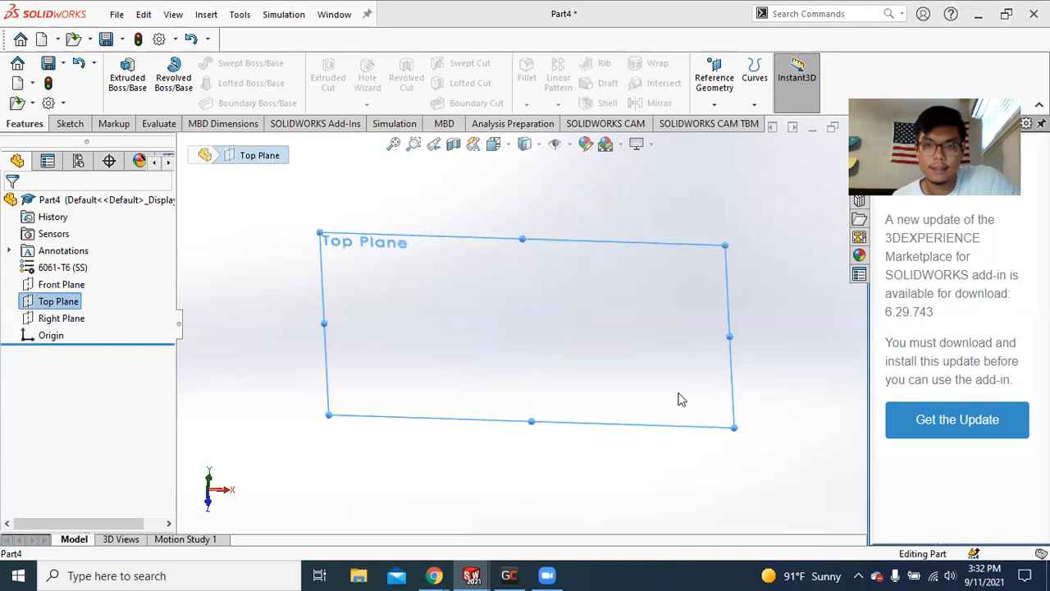
middle_click_drag(476, 383, 497, 202)
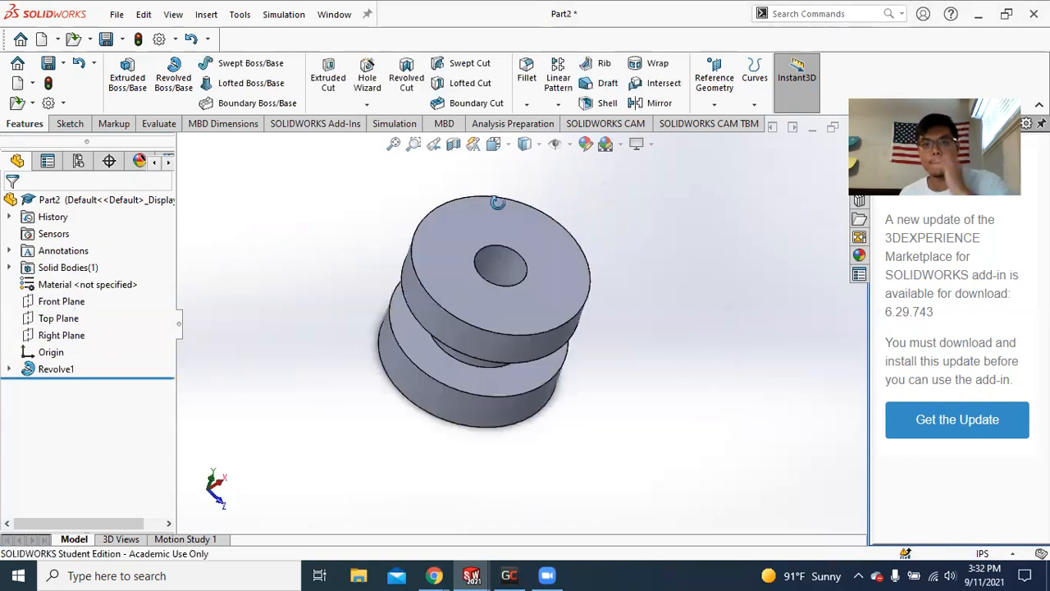
Inspect the revolved spool in Part2 from several angles, checking its flange and hub faces.
middle_click_drag(476, 332, 470, 233)
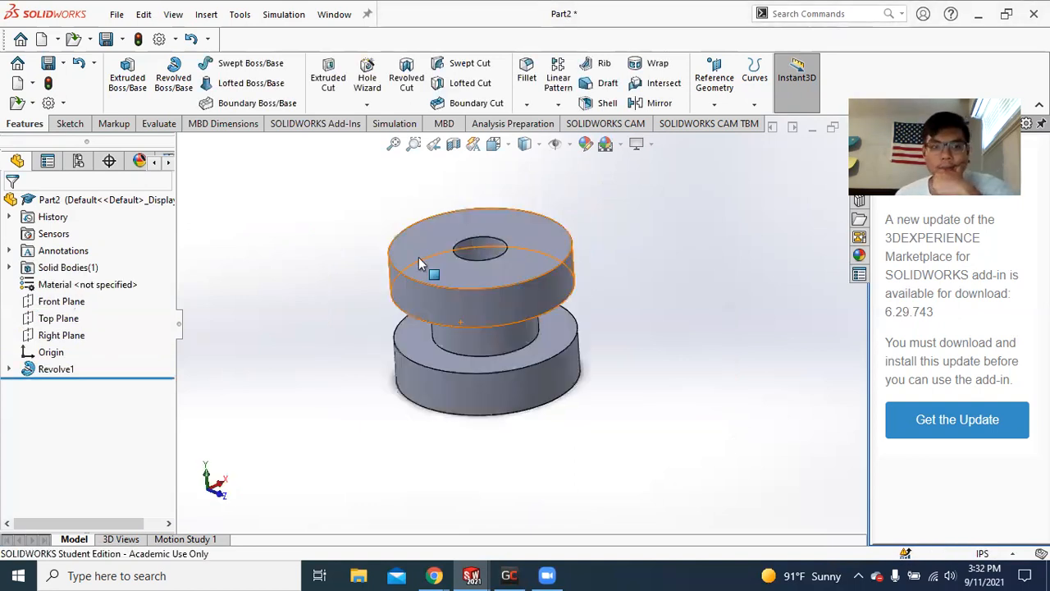
left_click(442, 298)
mouse_move(441, 297)
middle_mouse_down()
mouse_move(413, 235)
mouse_move(486, 316)
middle_mouse_up()
left_click(493, 284)
middle_click_drag(498, 271, 466, 299)
left_click(466, 299)
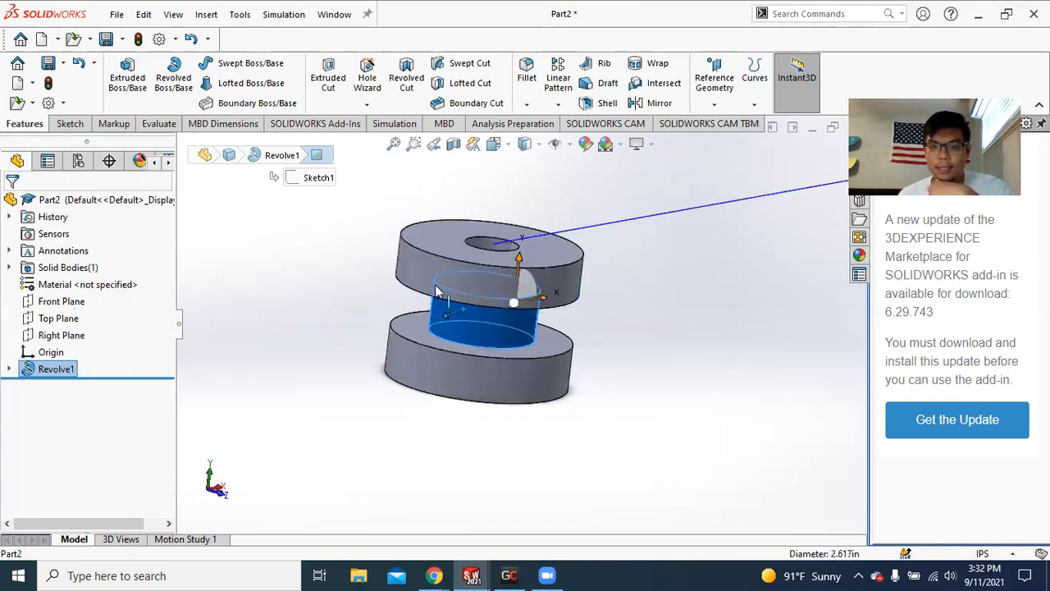
middle_click_drag(457, 362, 453, 360)
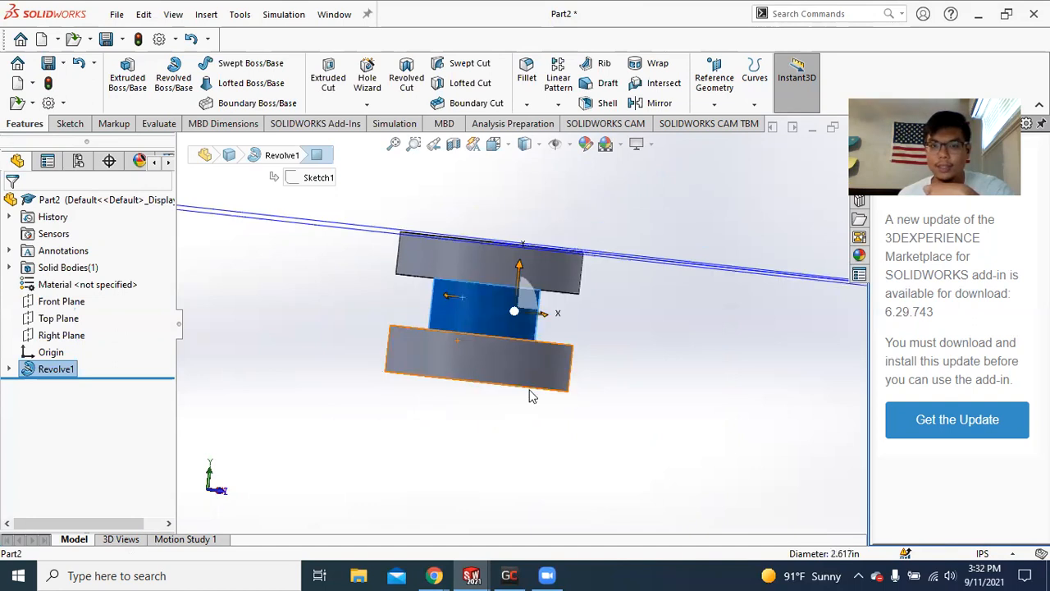
left_click(425, 383)
scroll(482, 331, "up", 2)
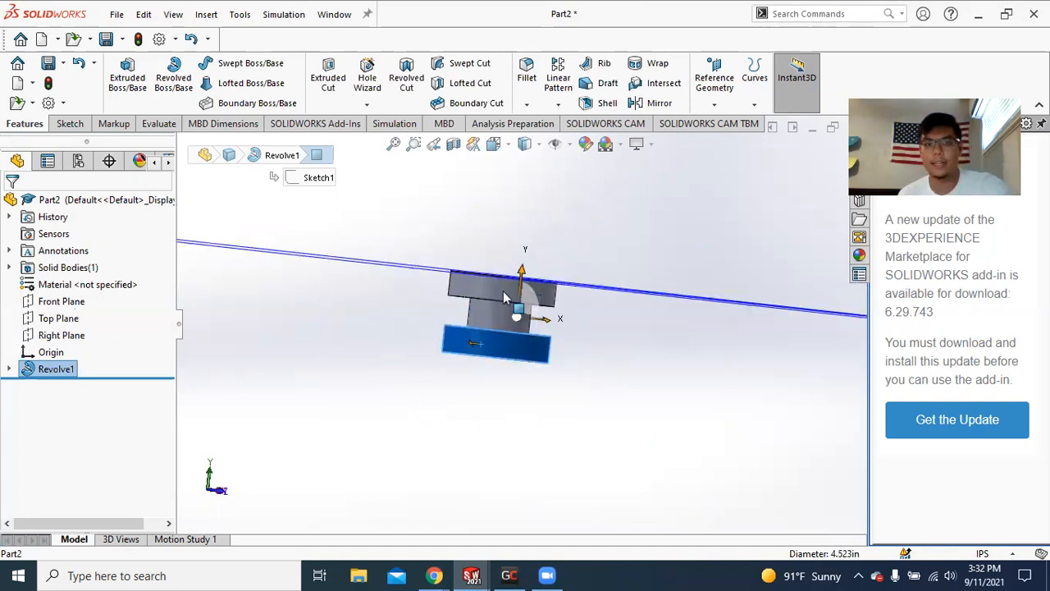
scroll(506, 304, "down", 4)
middle_click_drag(556, 325, 555, 490)
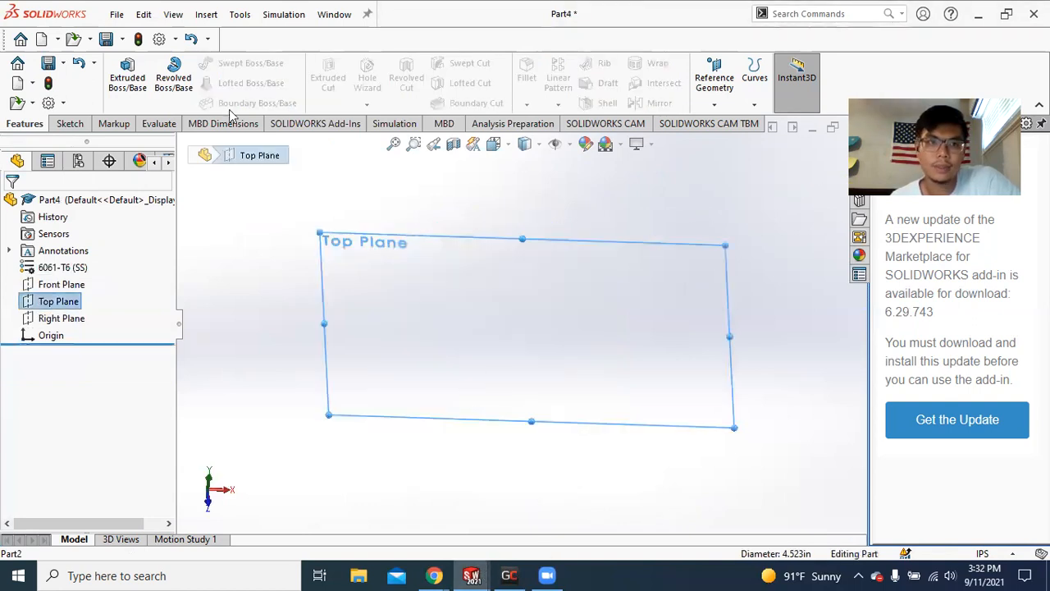
Start a sketch on the Top Plane and draw a vertical centerline about 3.67 in long through the origin.
left_click(183, 88)
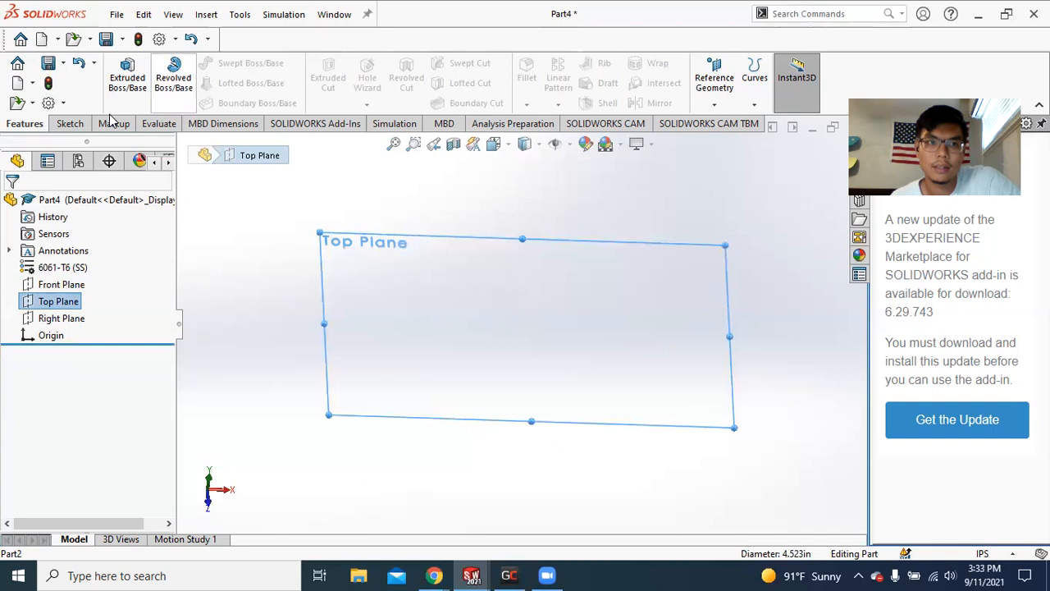
left_click(69, 124)
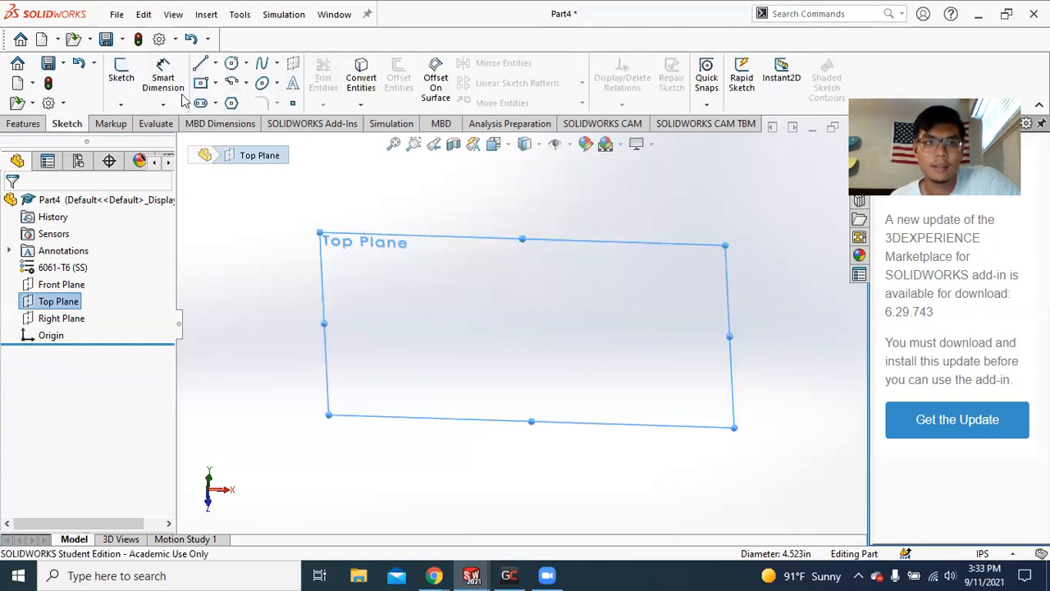
left_click(119, 80)
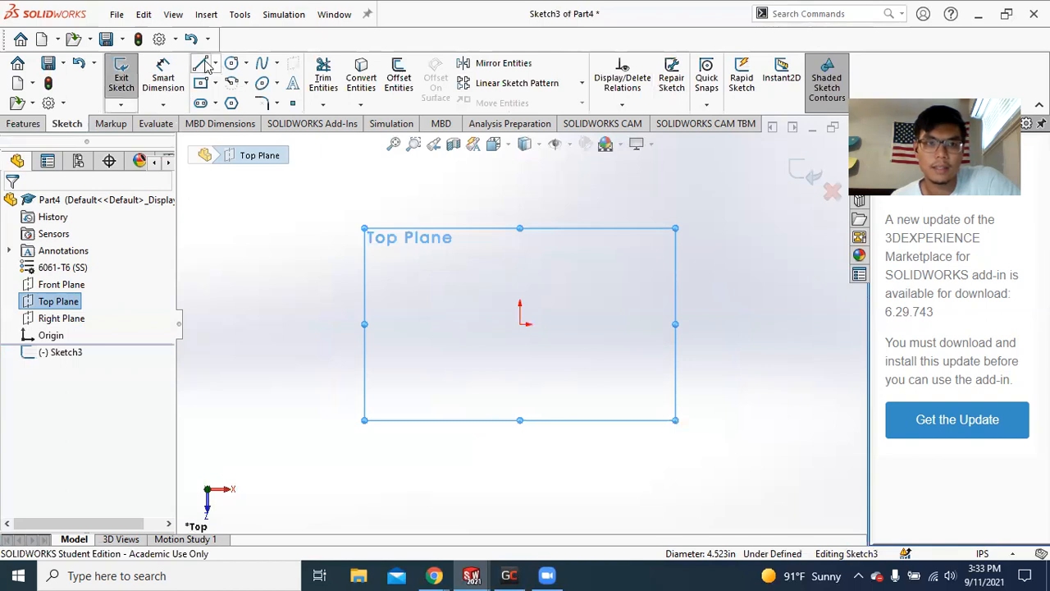
left_click(245, 63)
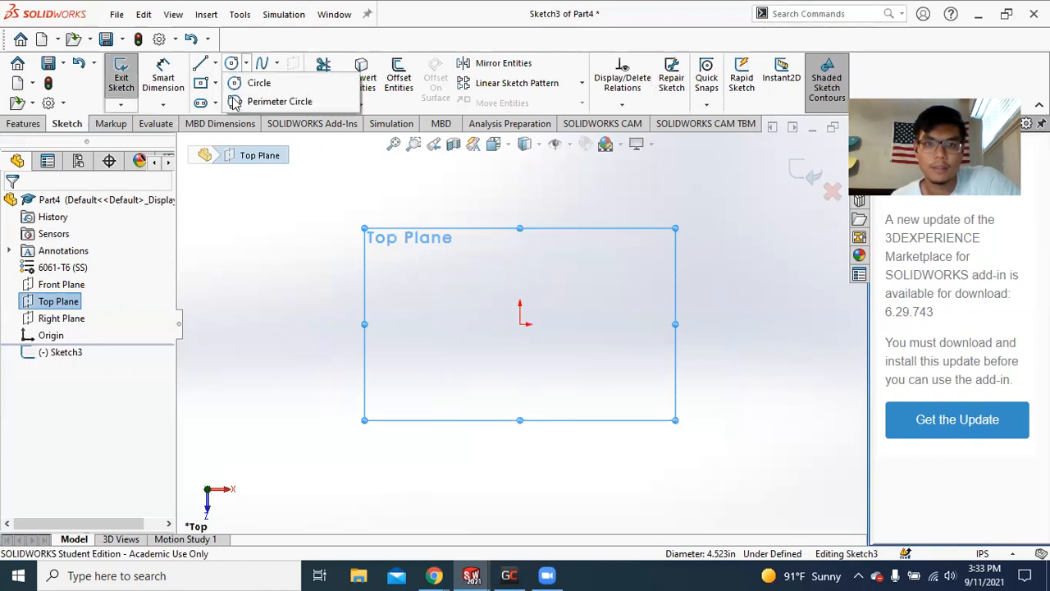
key("l")
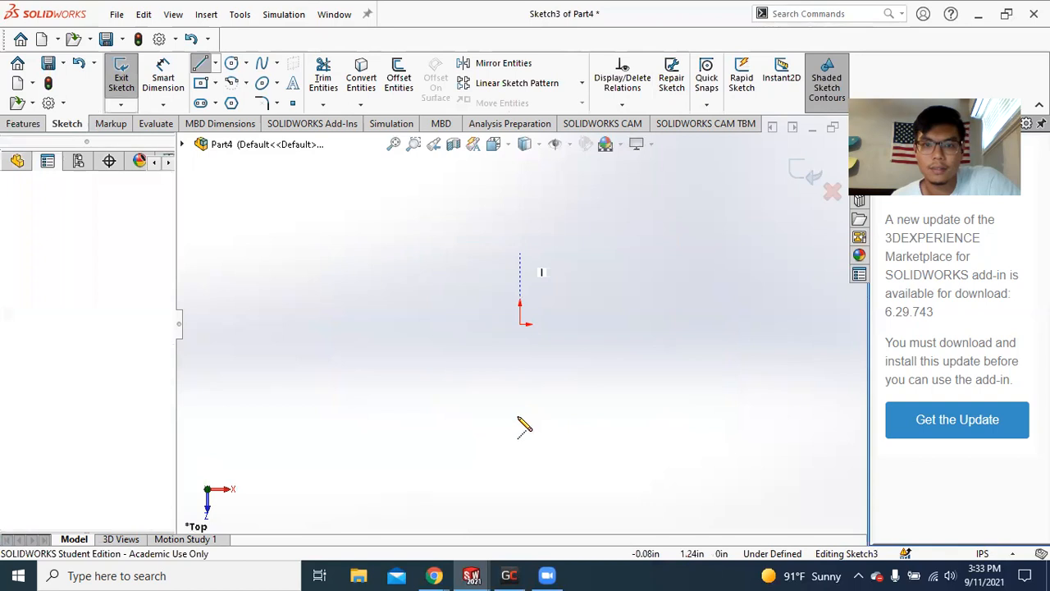
left_click(521, 417)
left_click(197, 69)
left_click(200, 65)
left_click(200, 66)
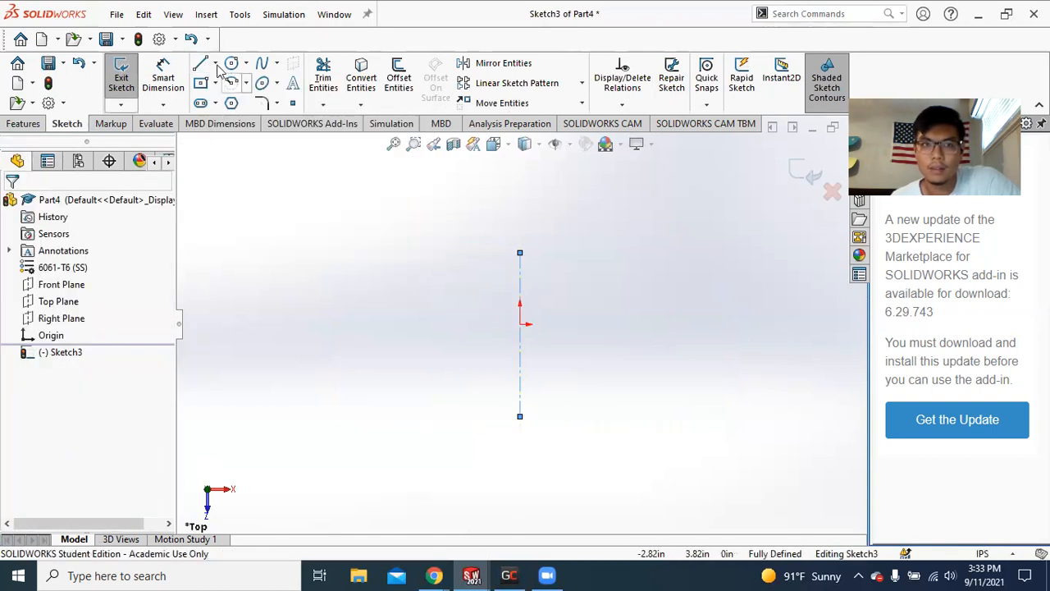
Sketch a closed C-shaped profile on the +X side of the centerline, offset from it, with outer edges about 2.2 in away.
key("l")
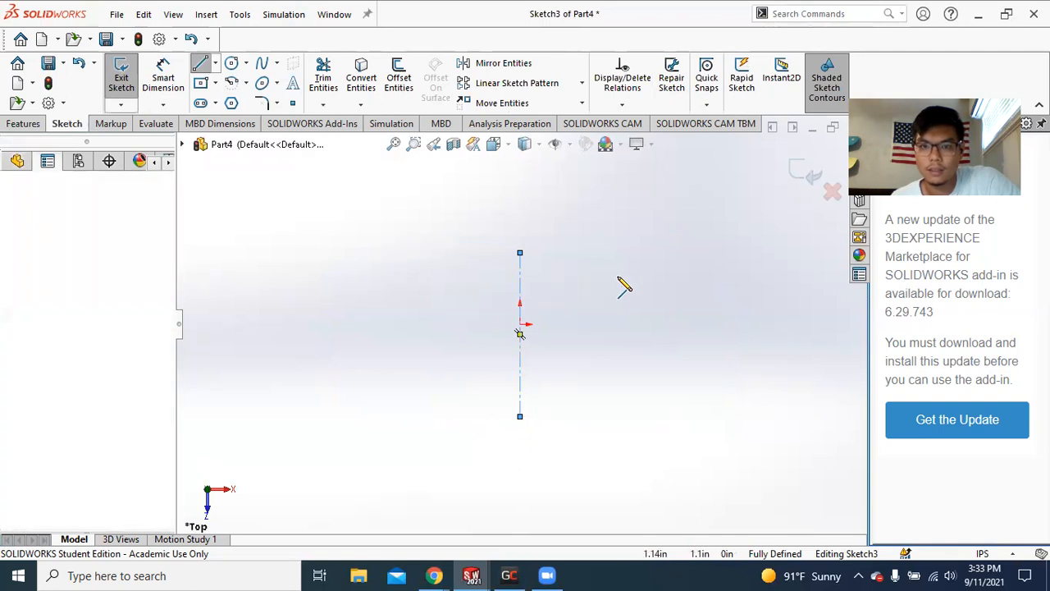
left_click(568, 275)
left_click(620, 275)
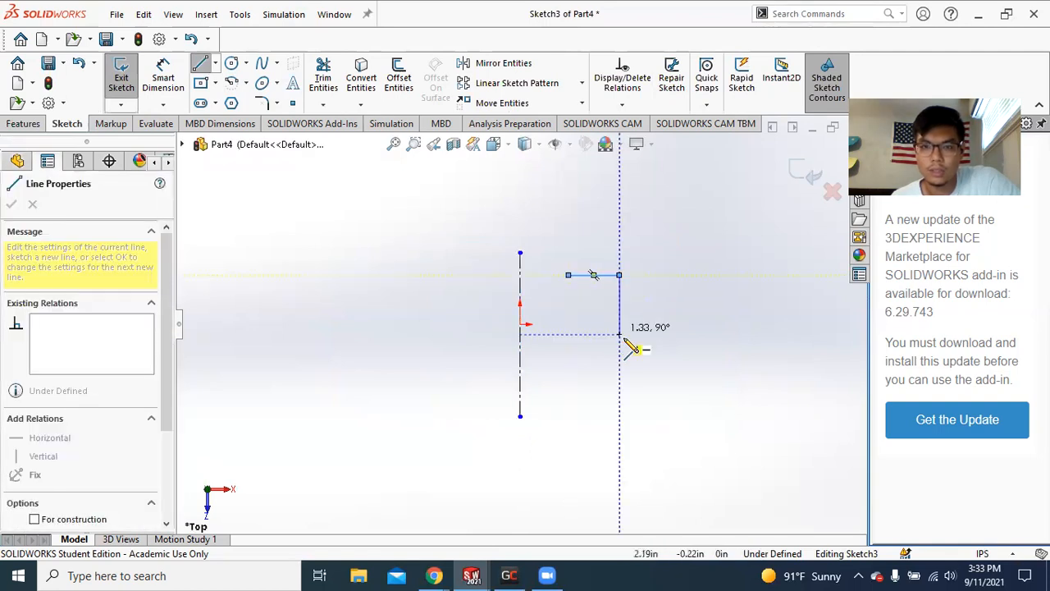
left_click(620, 339)
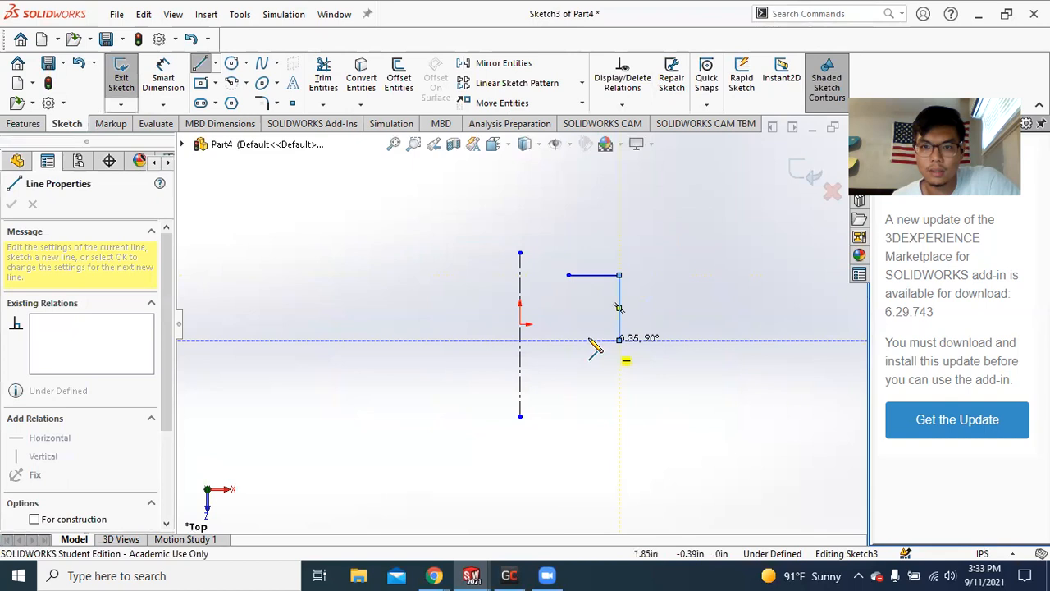
left_click(569, 339)
left_click(568, 373)
left_click(619, 373)
left_click(620, 417)
left_click(548, 416)
double_click(548, 275)
left_click(568, 276)
left_click(547, 275)
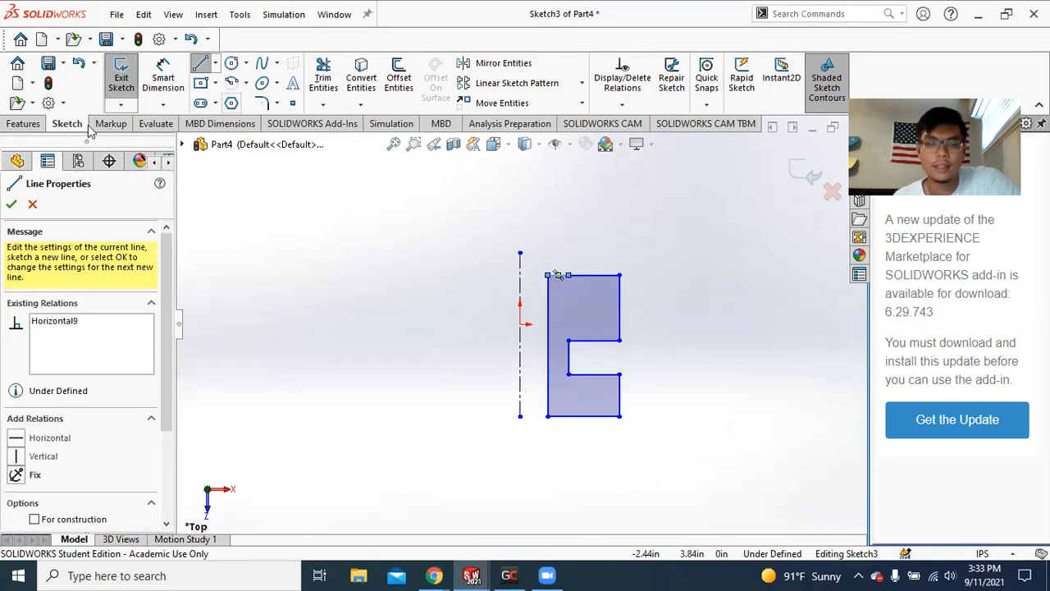
left_click(201, 66)
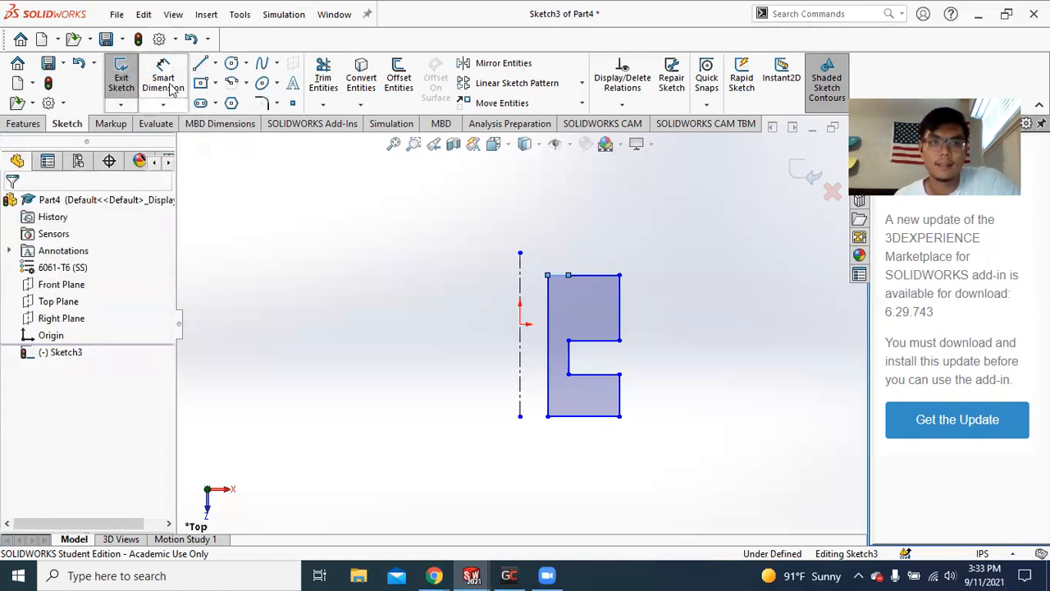
Revolve the C-shaped profile 360 degrees about the vertical centerline, replacing the preselected profile edge as the axis.
left_click(25, 123)
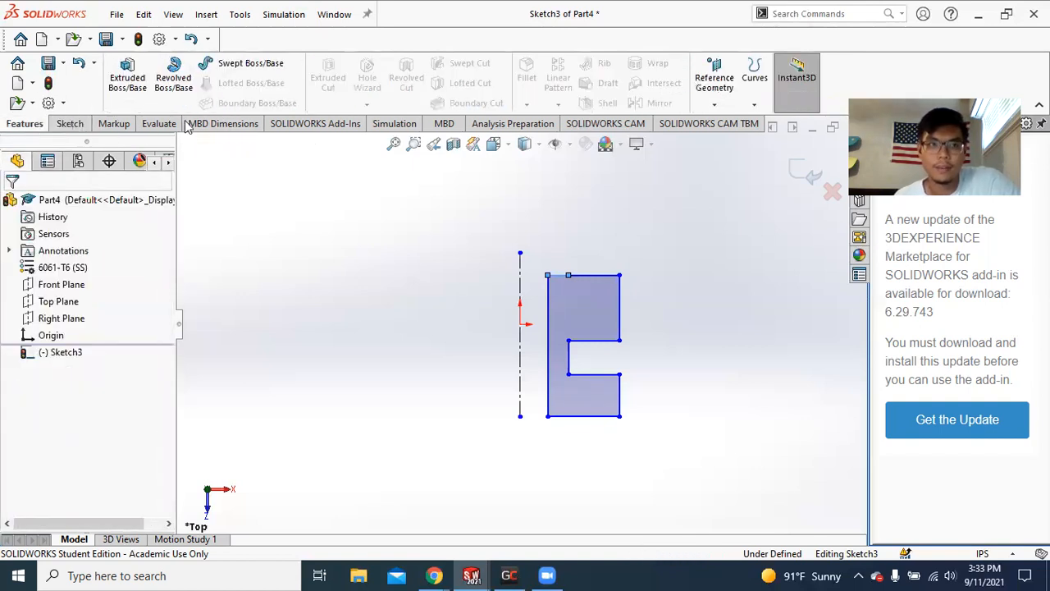
left_click(173, 75)
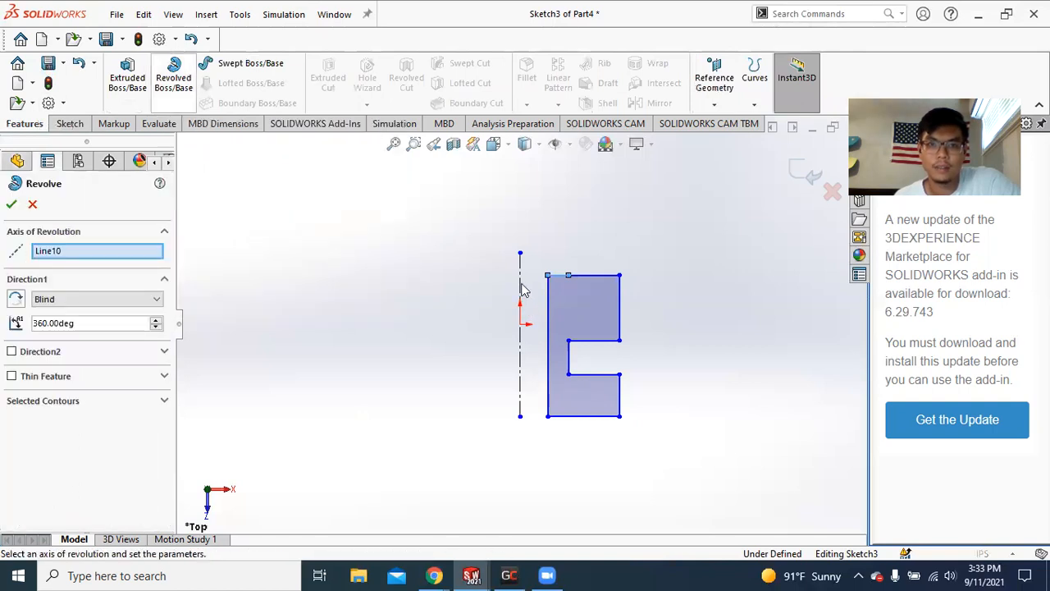
left_click(54, 252)
right_click(80, 256)
left_click(105, 279)
left_click(343, 323)
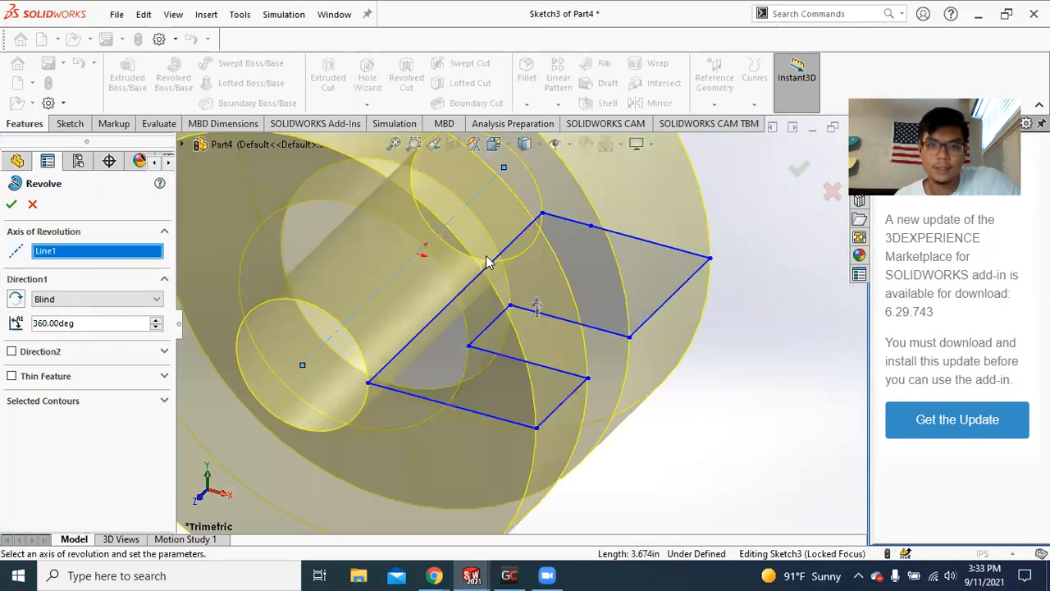
scroll(472, 283, "up", 5)
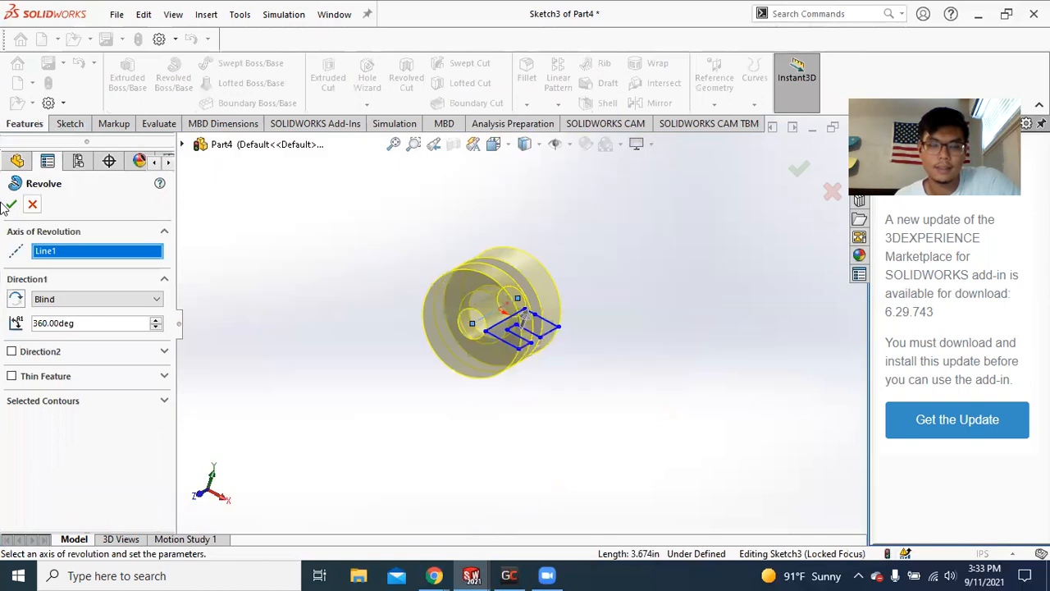
left_click(10, 205)
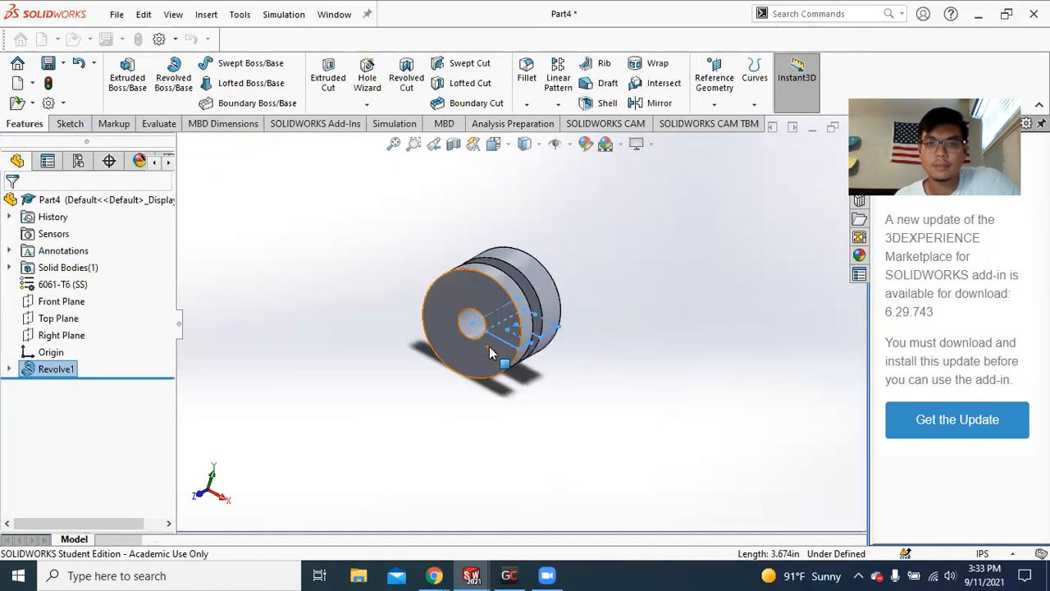
Inspect the new revolved spool from the side and from its bored end face.
scroll(534, 314, "down", 3)
scroll(510, 334, "up", 1)
middle_click_drag(509, 335, 519, 404)
middle_click_drag(506, 247, 515, 319)
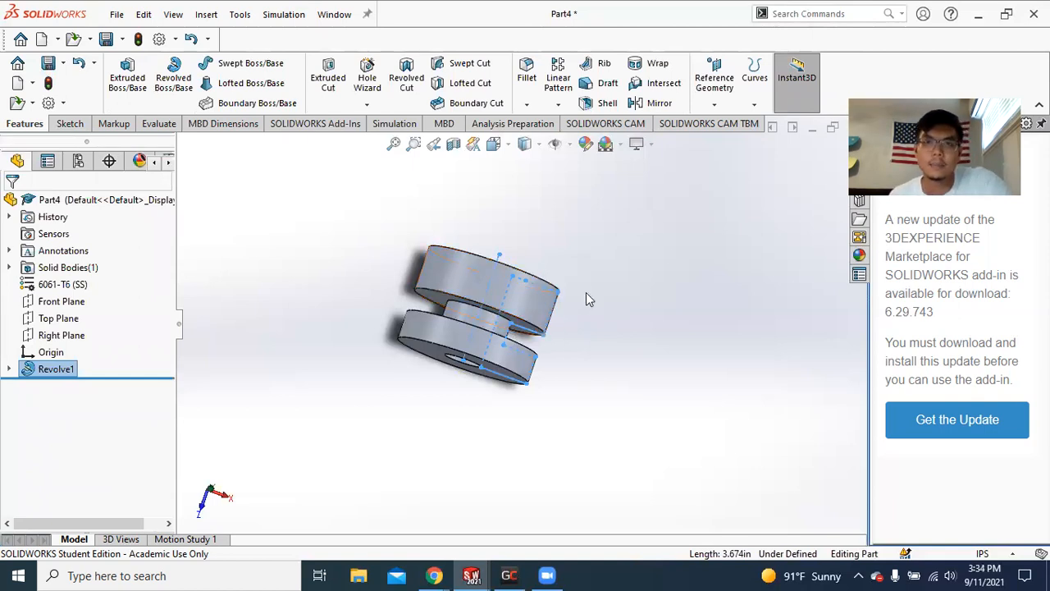
middle_click_drag(549, 260, 354, 305)
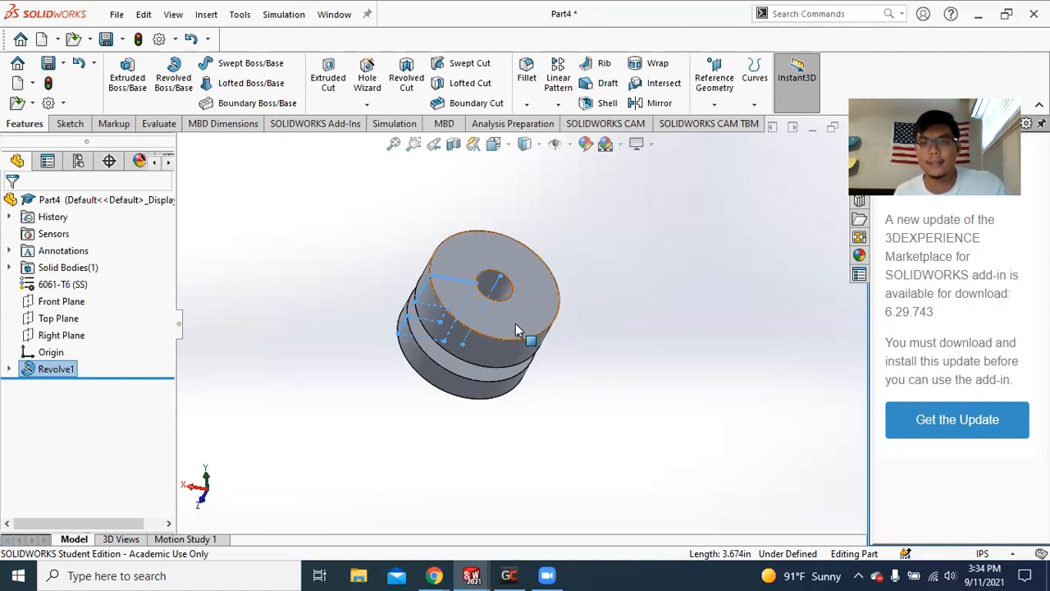
scroll(515, 323, "down", 2)
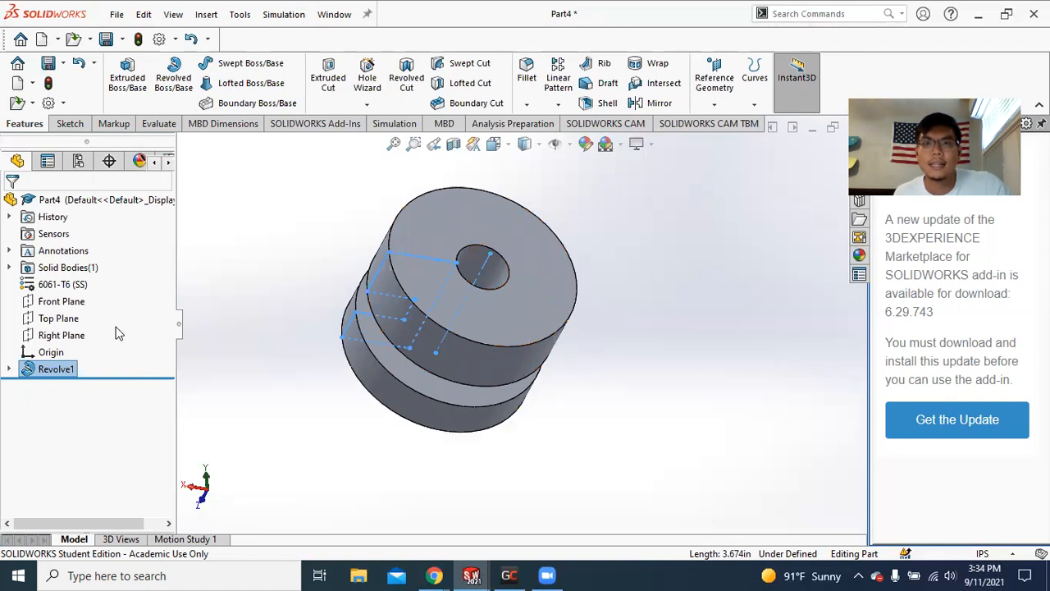